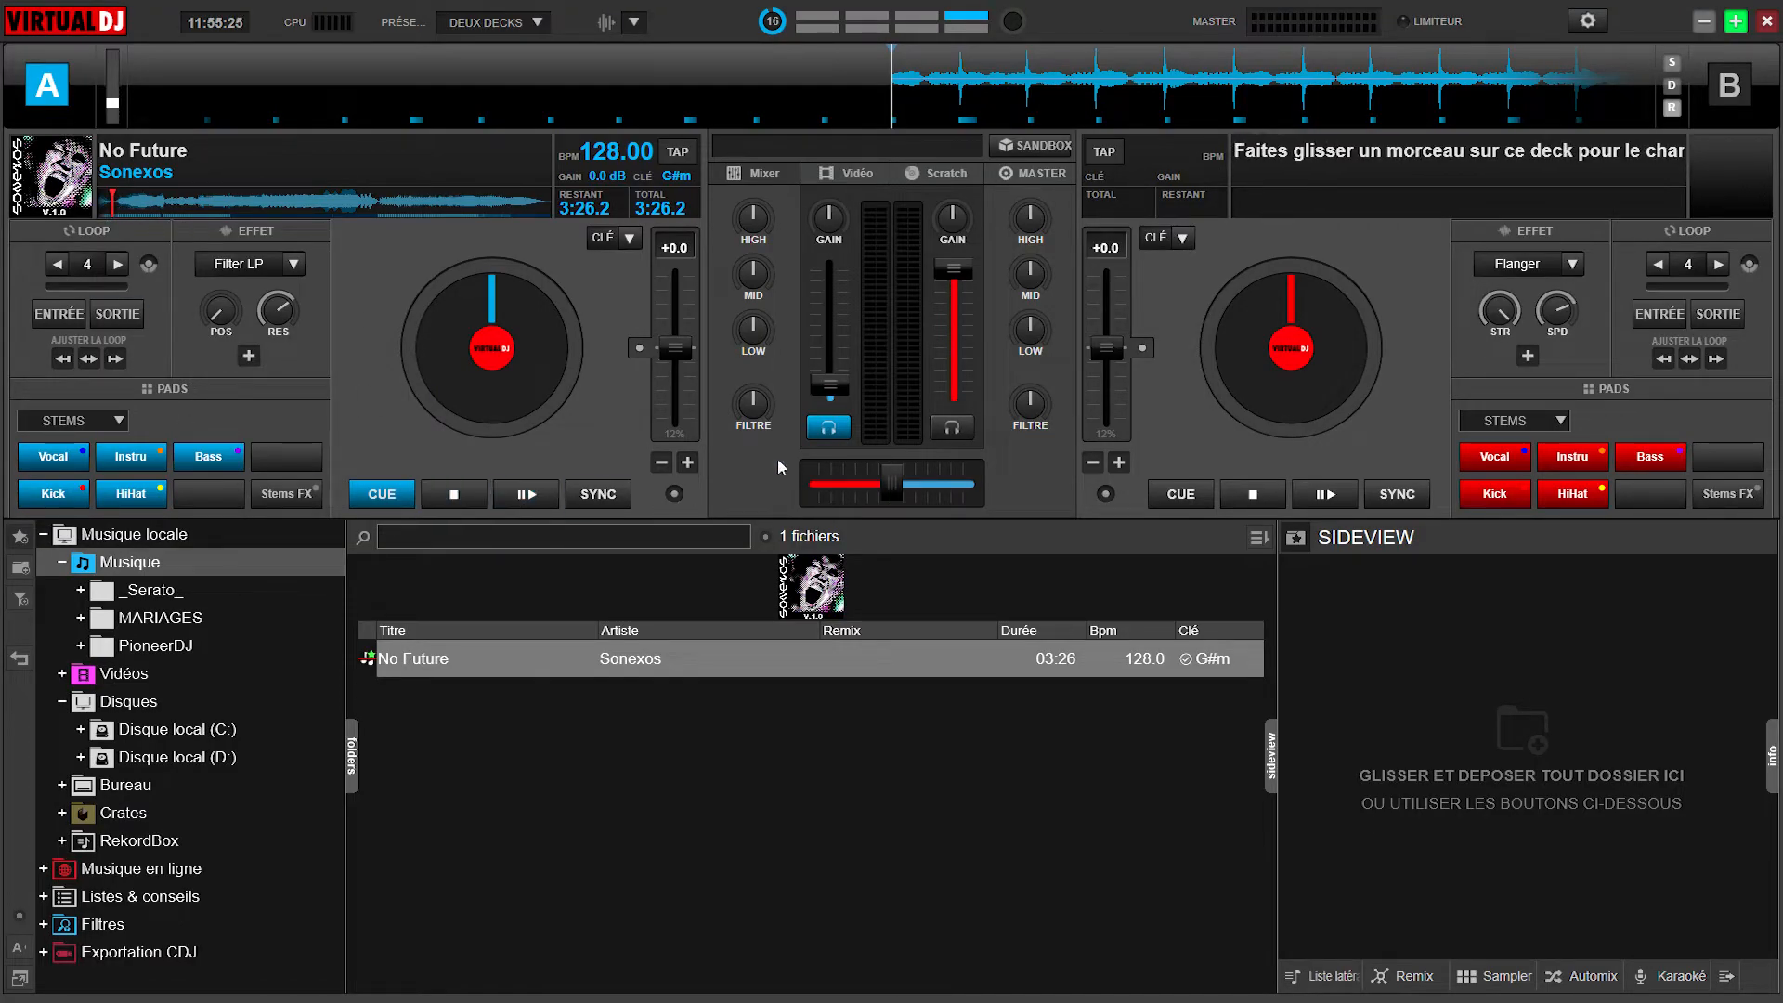
Step: Raise deck A's volume and play "No Future", then switch to Sunlite Suite3 and activate the Scène button
drag(830, 386, 830, 338)
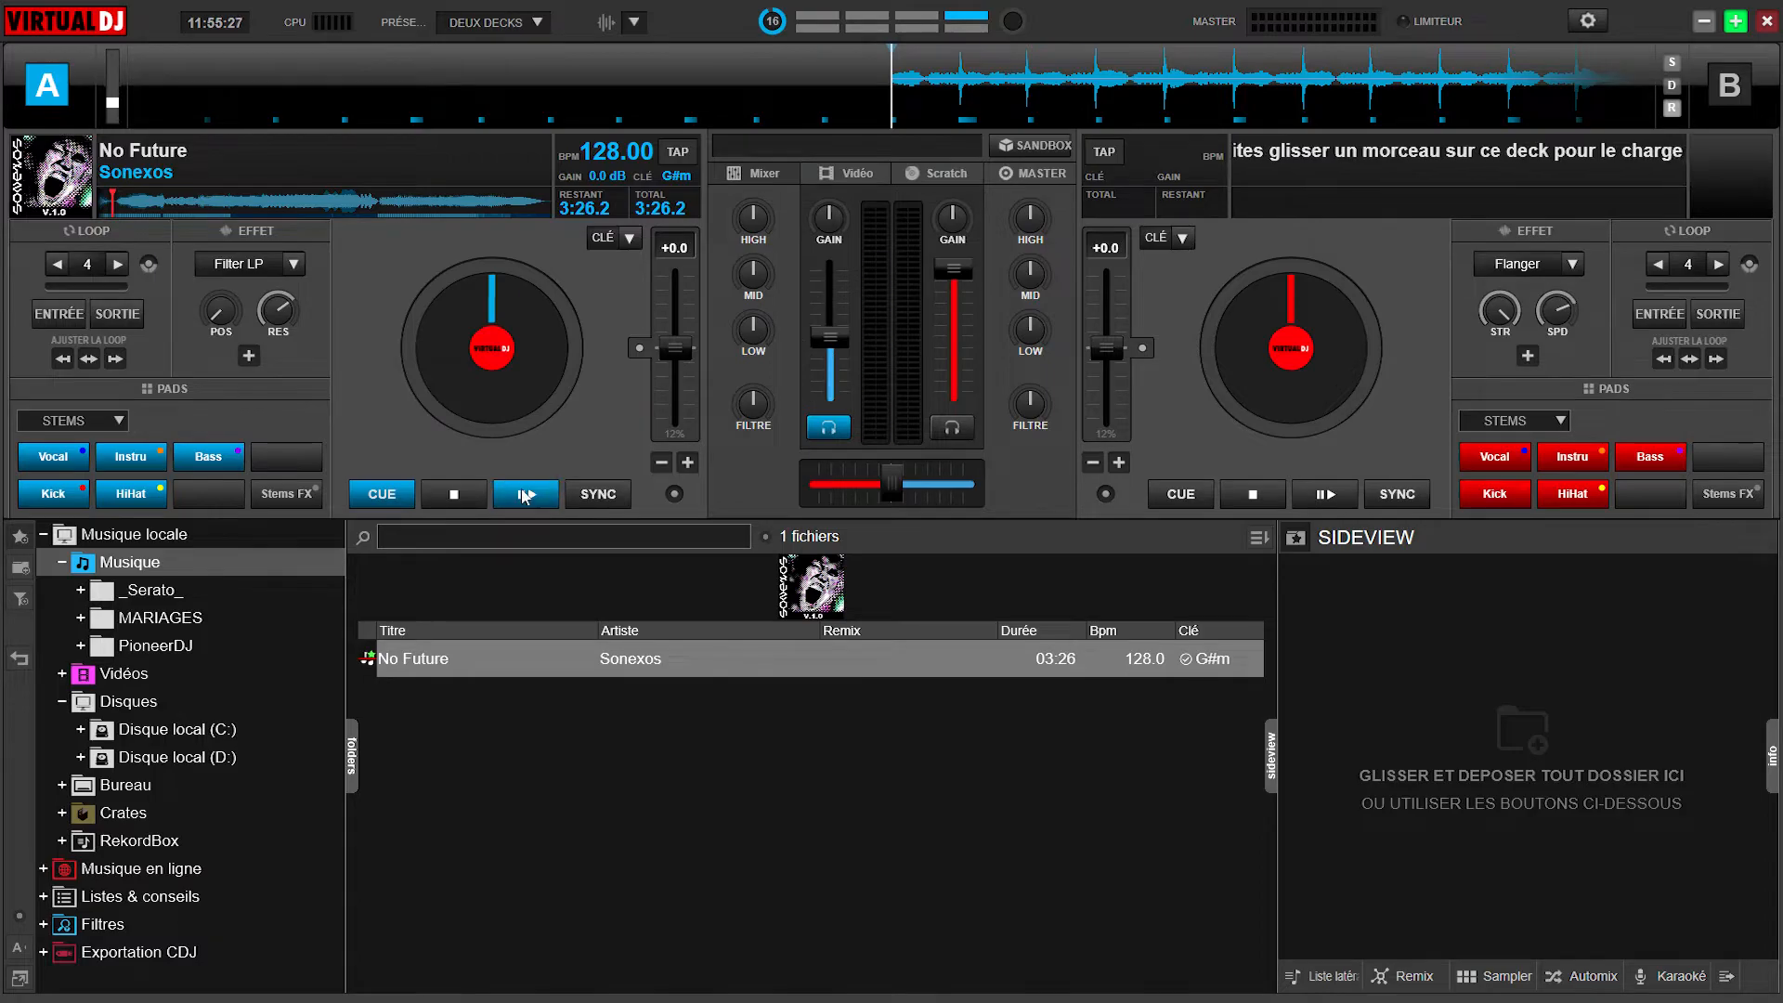
click(525, 495)
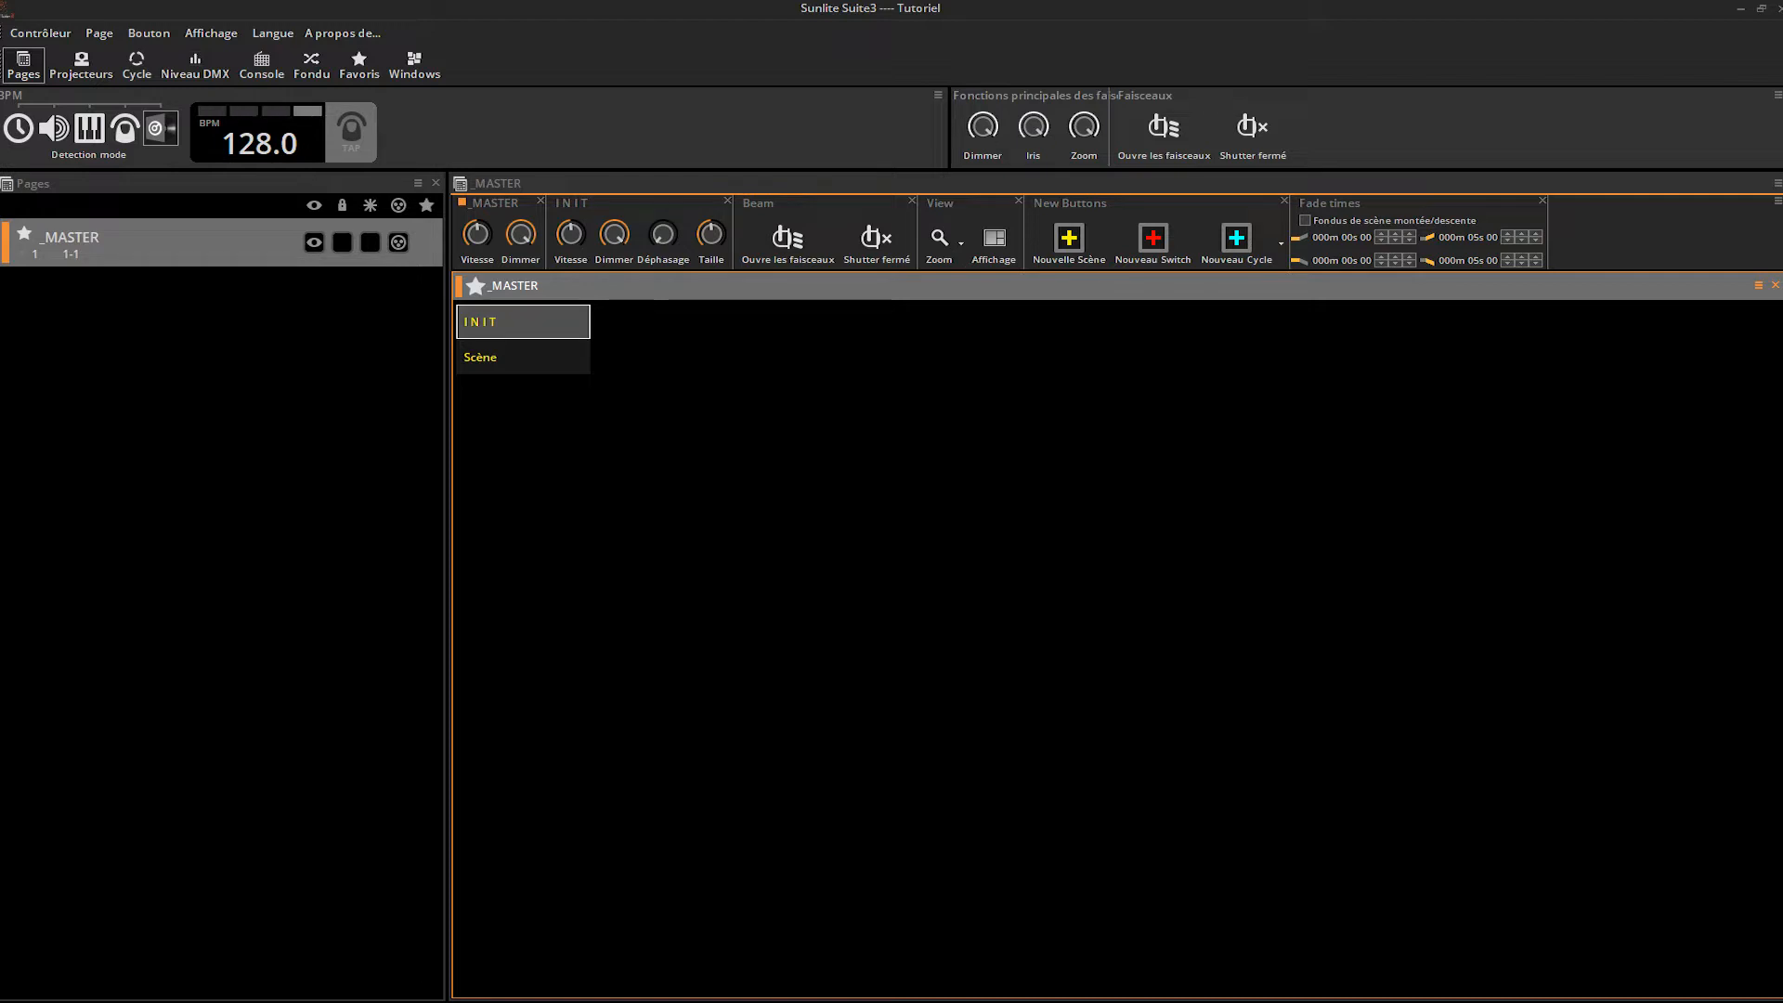
click(583, 358)
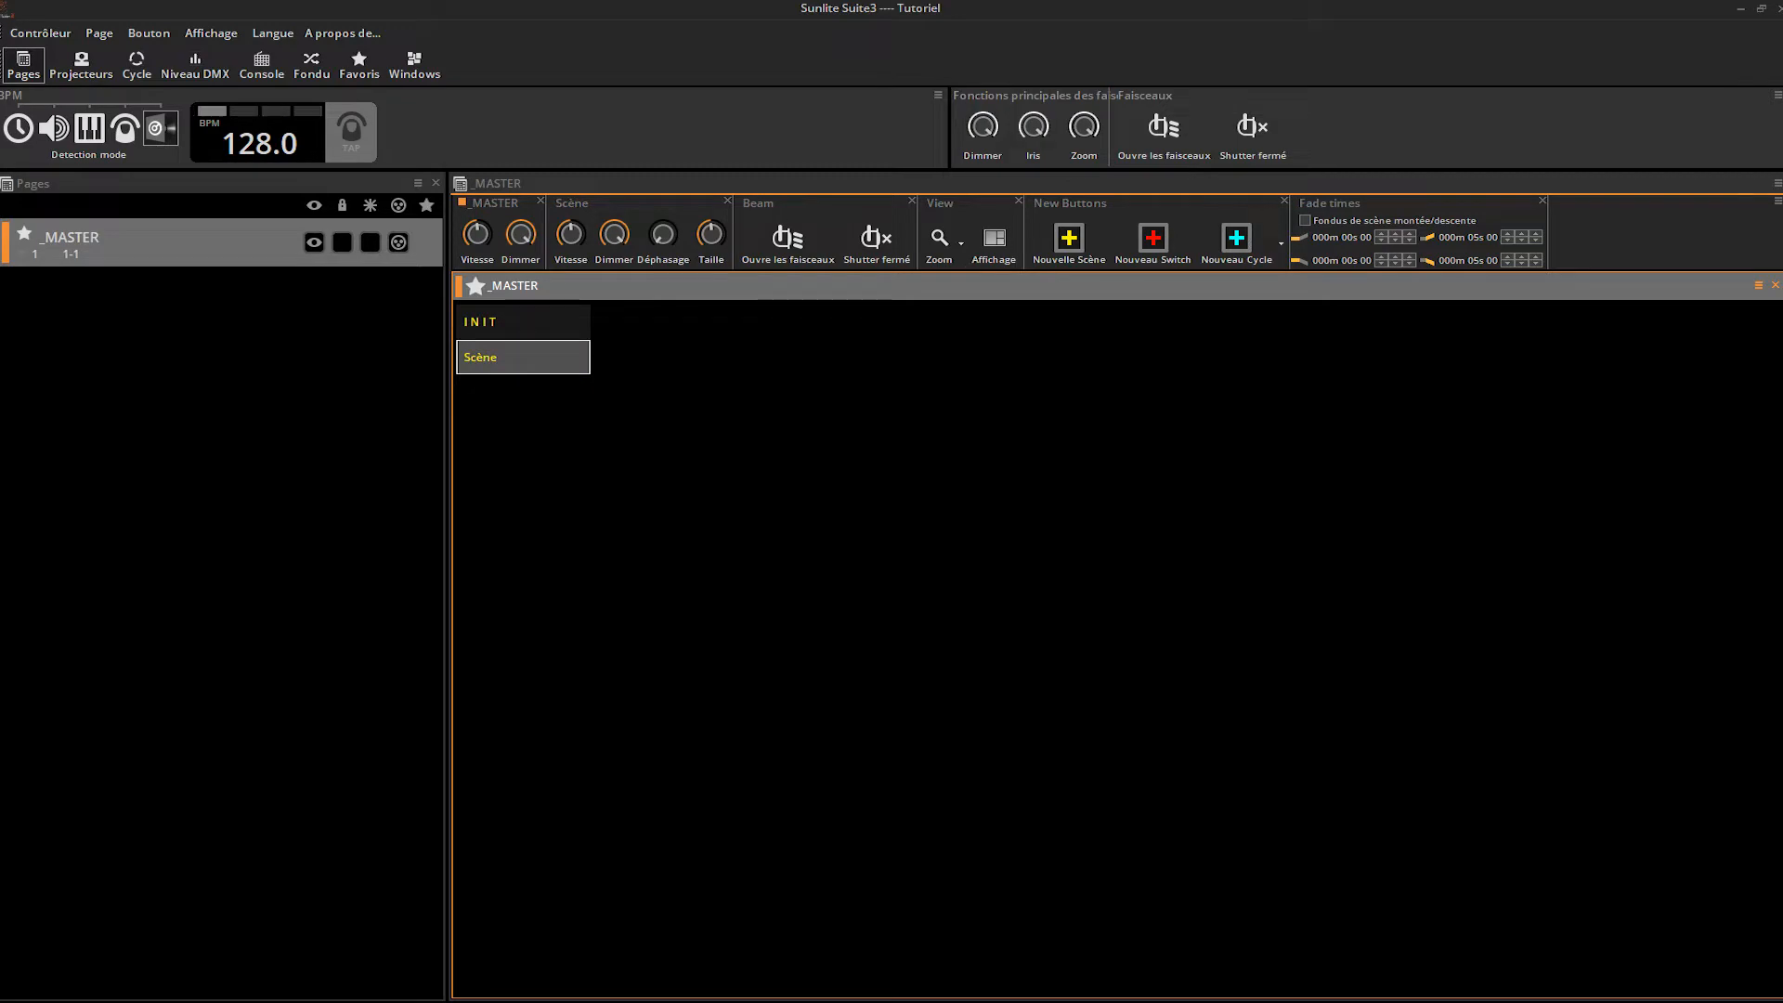
Step: In VirtualDJ, jump deck A's playback back close to the beginning of the track and return to Sunlite Suite3
key(alt+Tab)
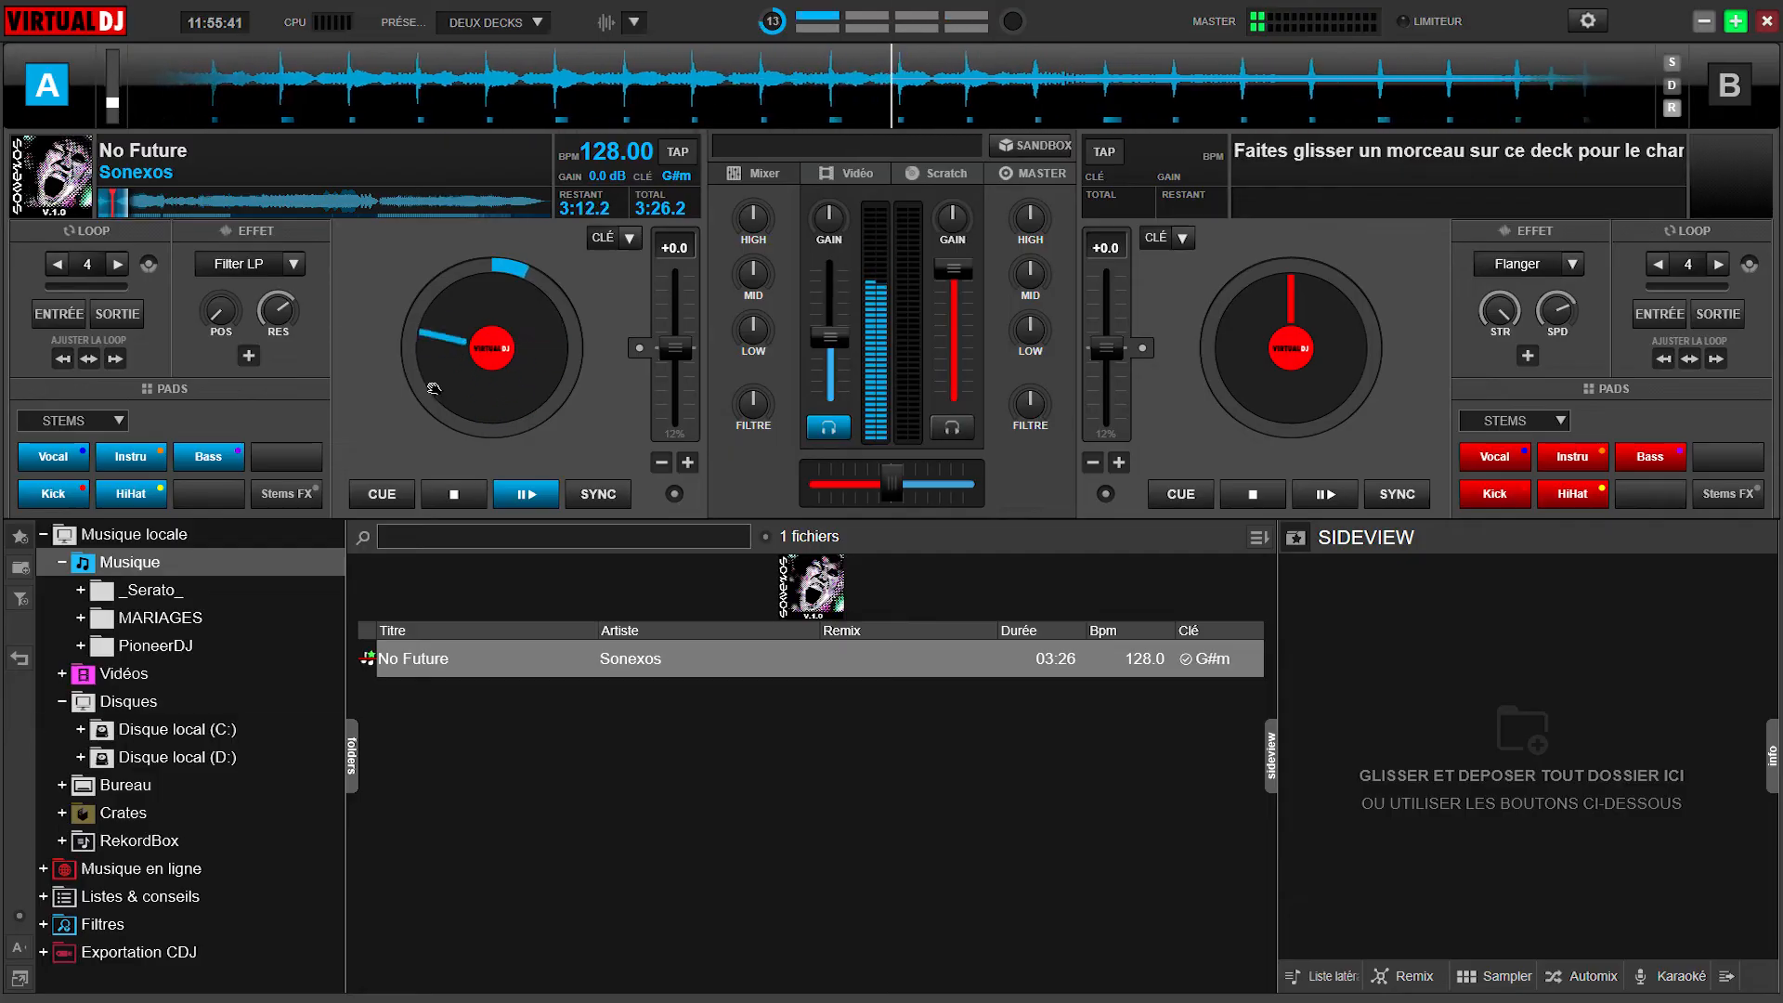
click(104, 205)
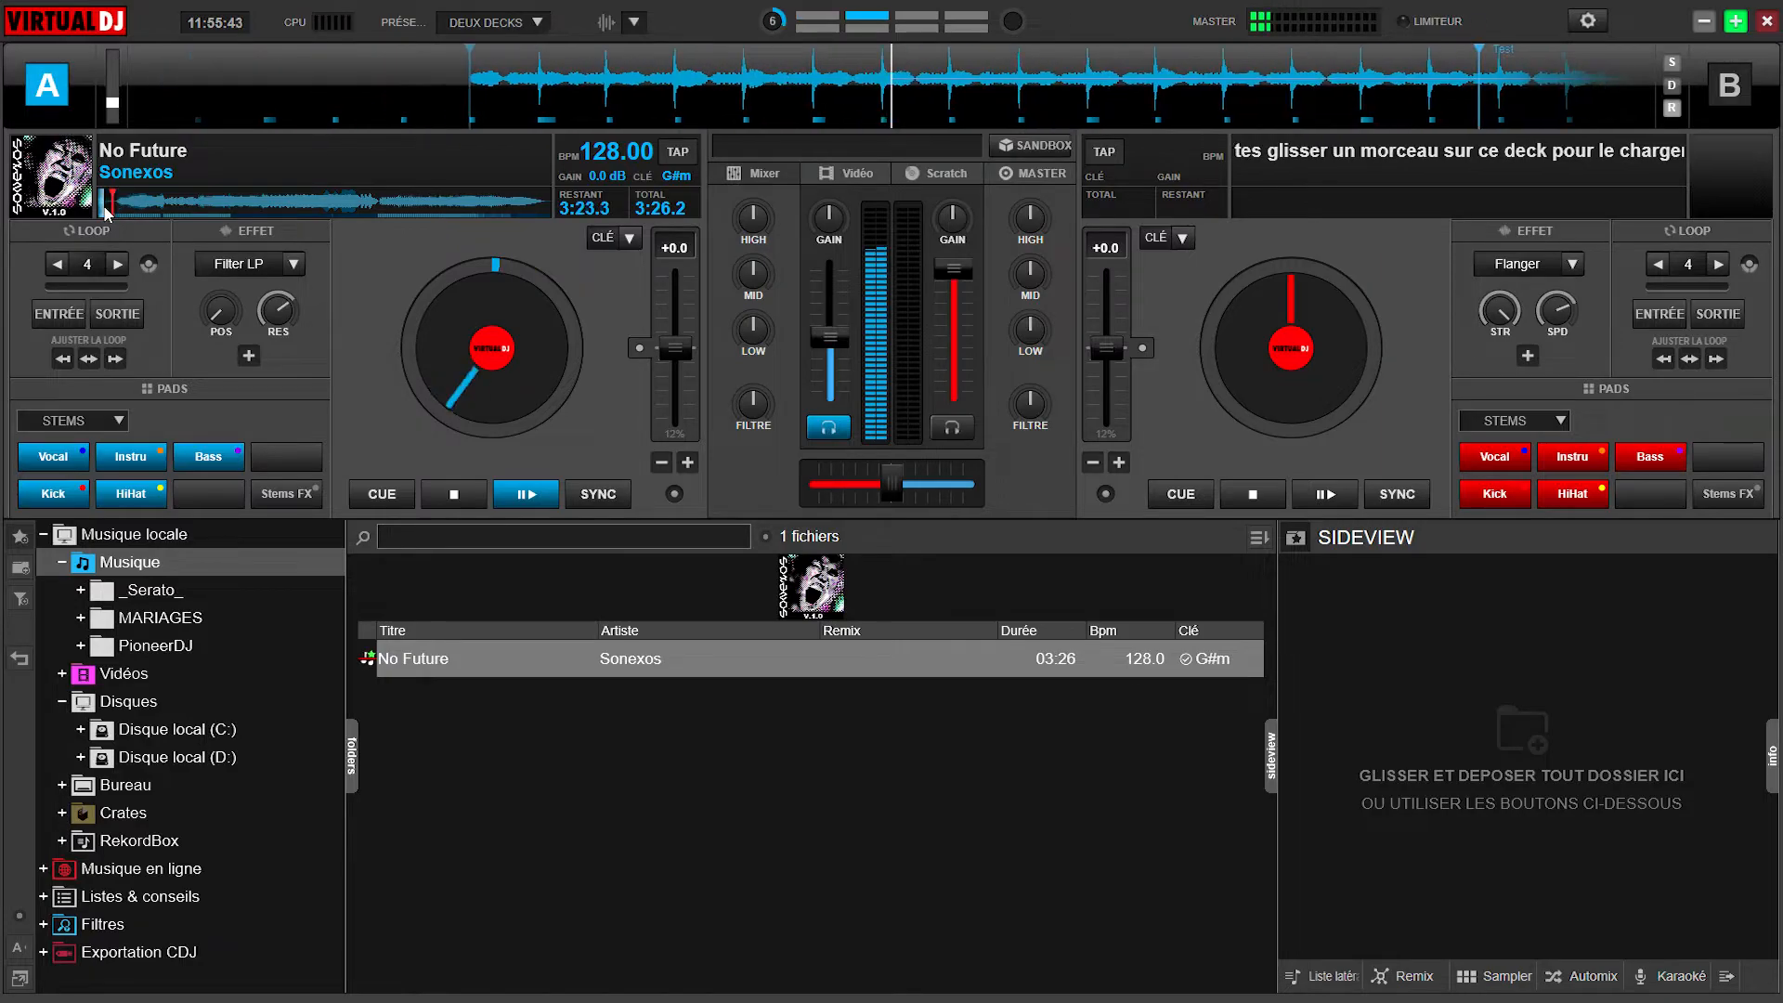
key(alt+Tab)
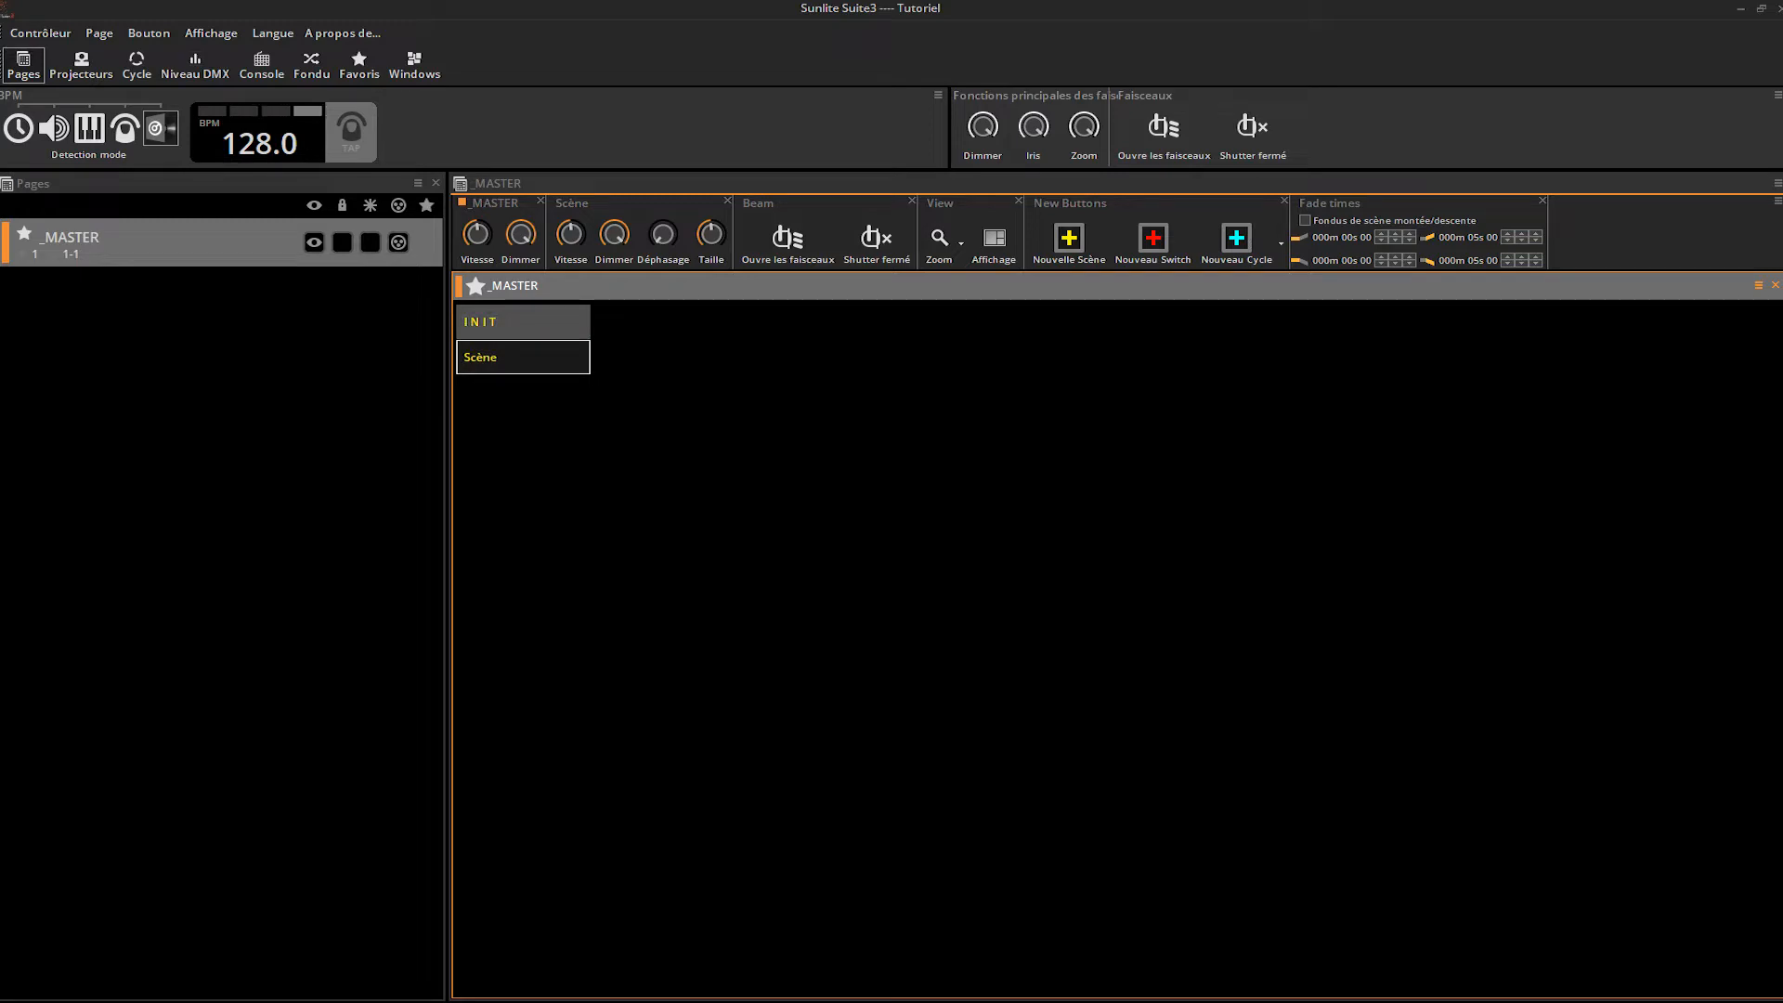
Step: Stop deck A's playback in VirtualDJ, minimize it, and activate the INIT button in Sunlite Suite3
key(alt+Tab)
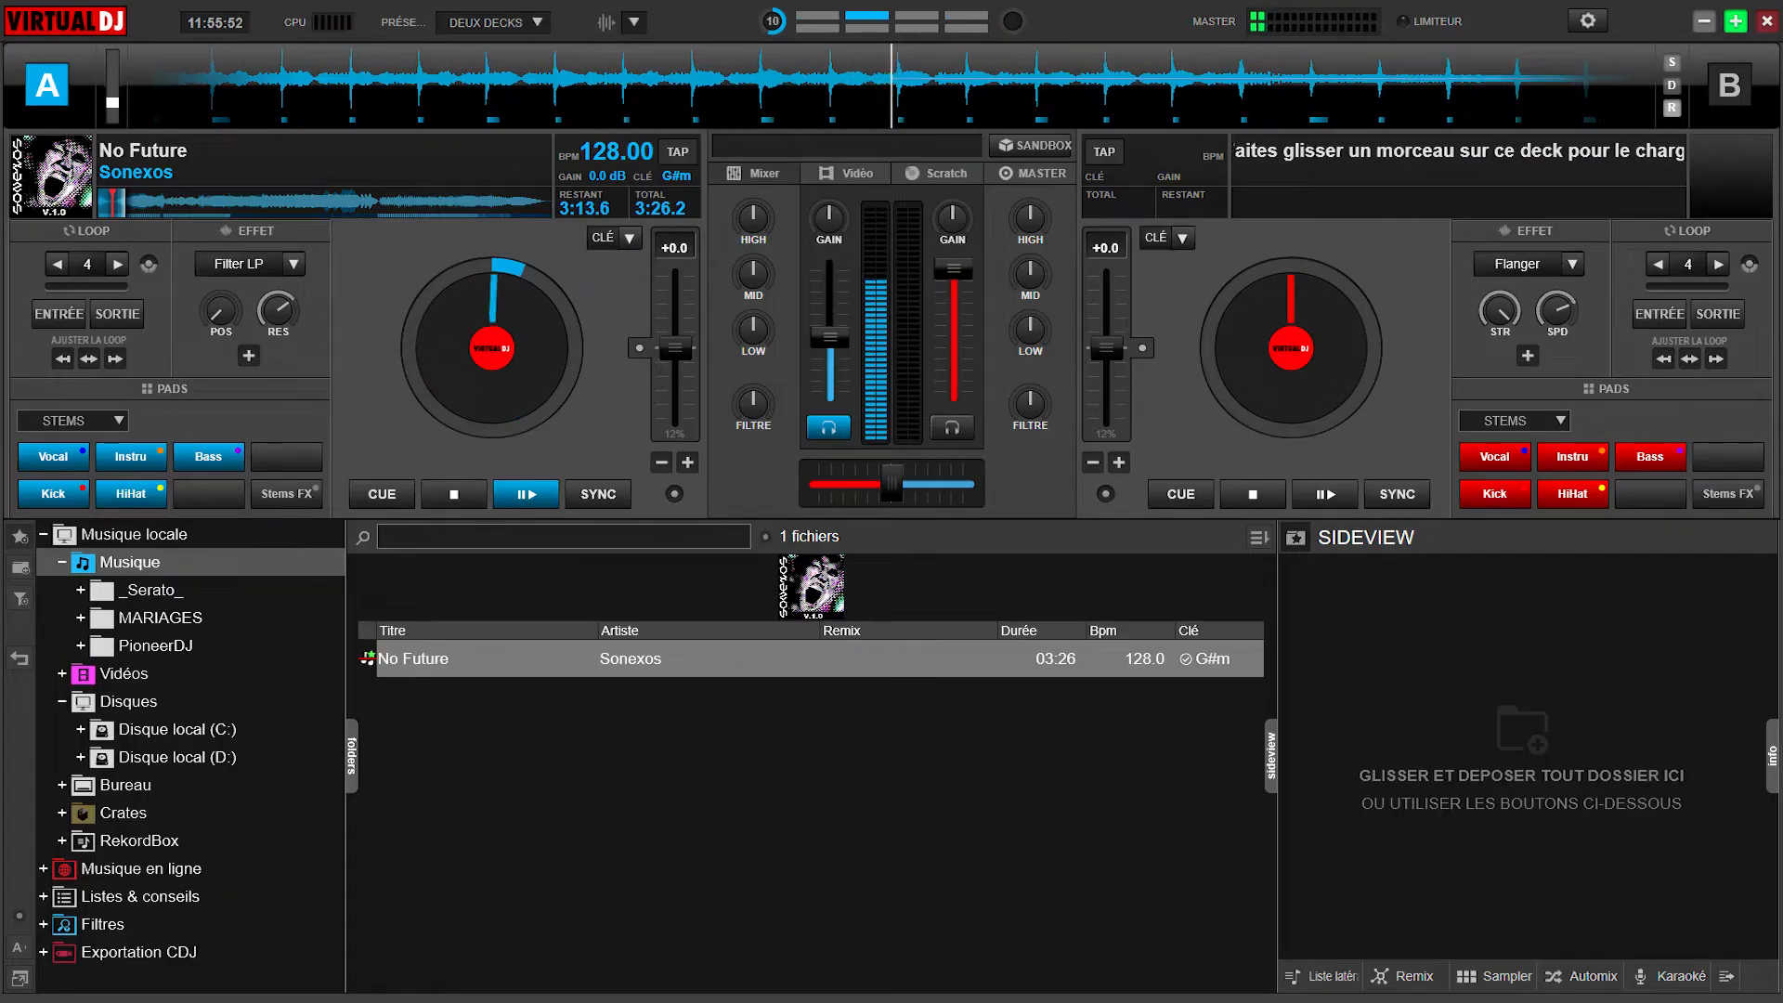
click(455, 496)
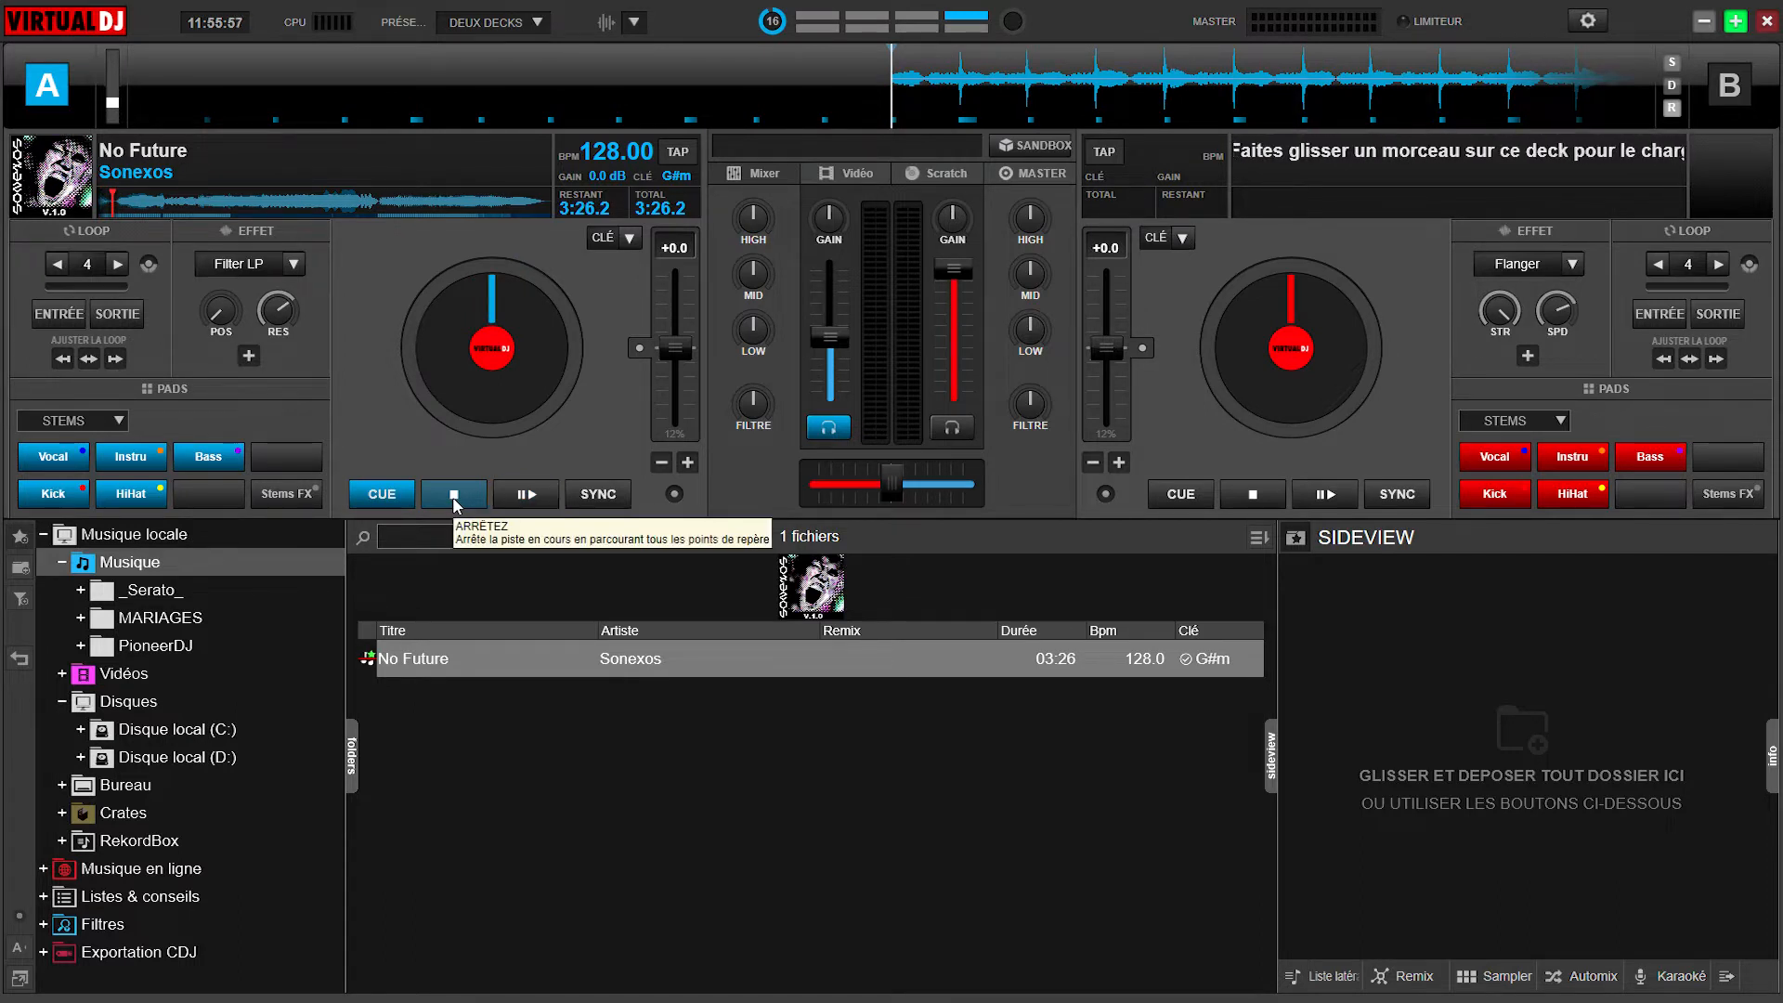
click(1702, 22)
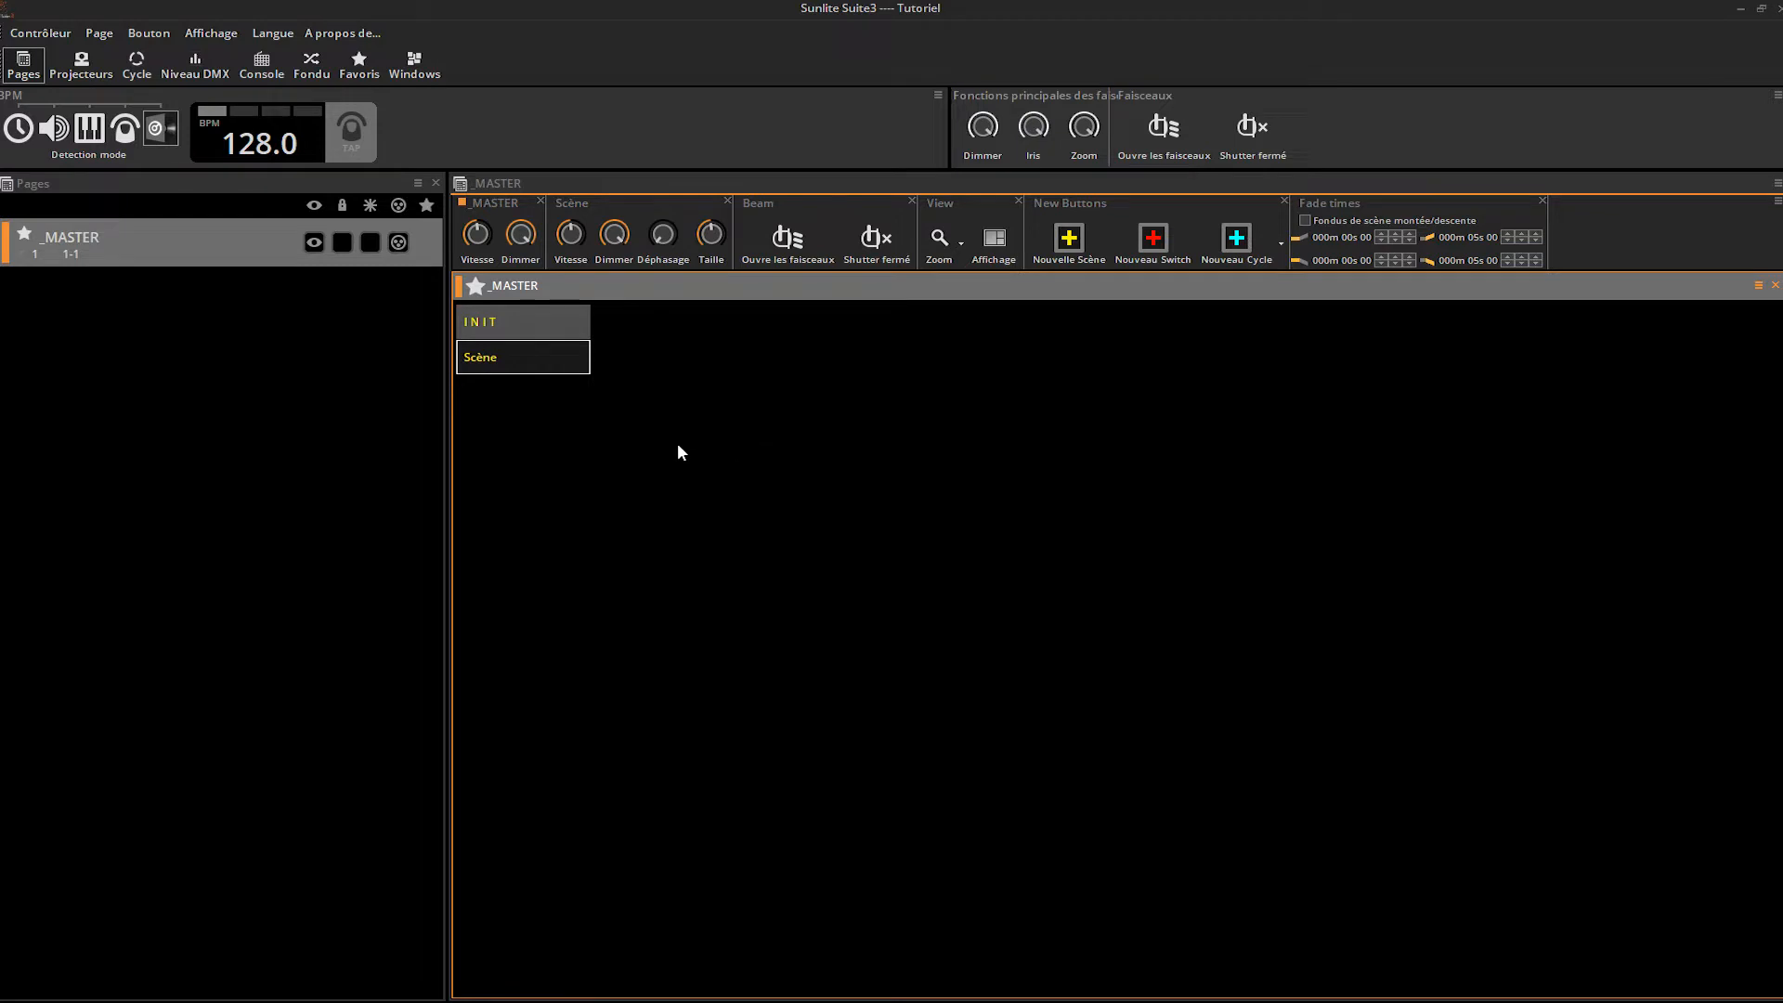
click(500, 341)
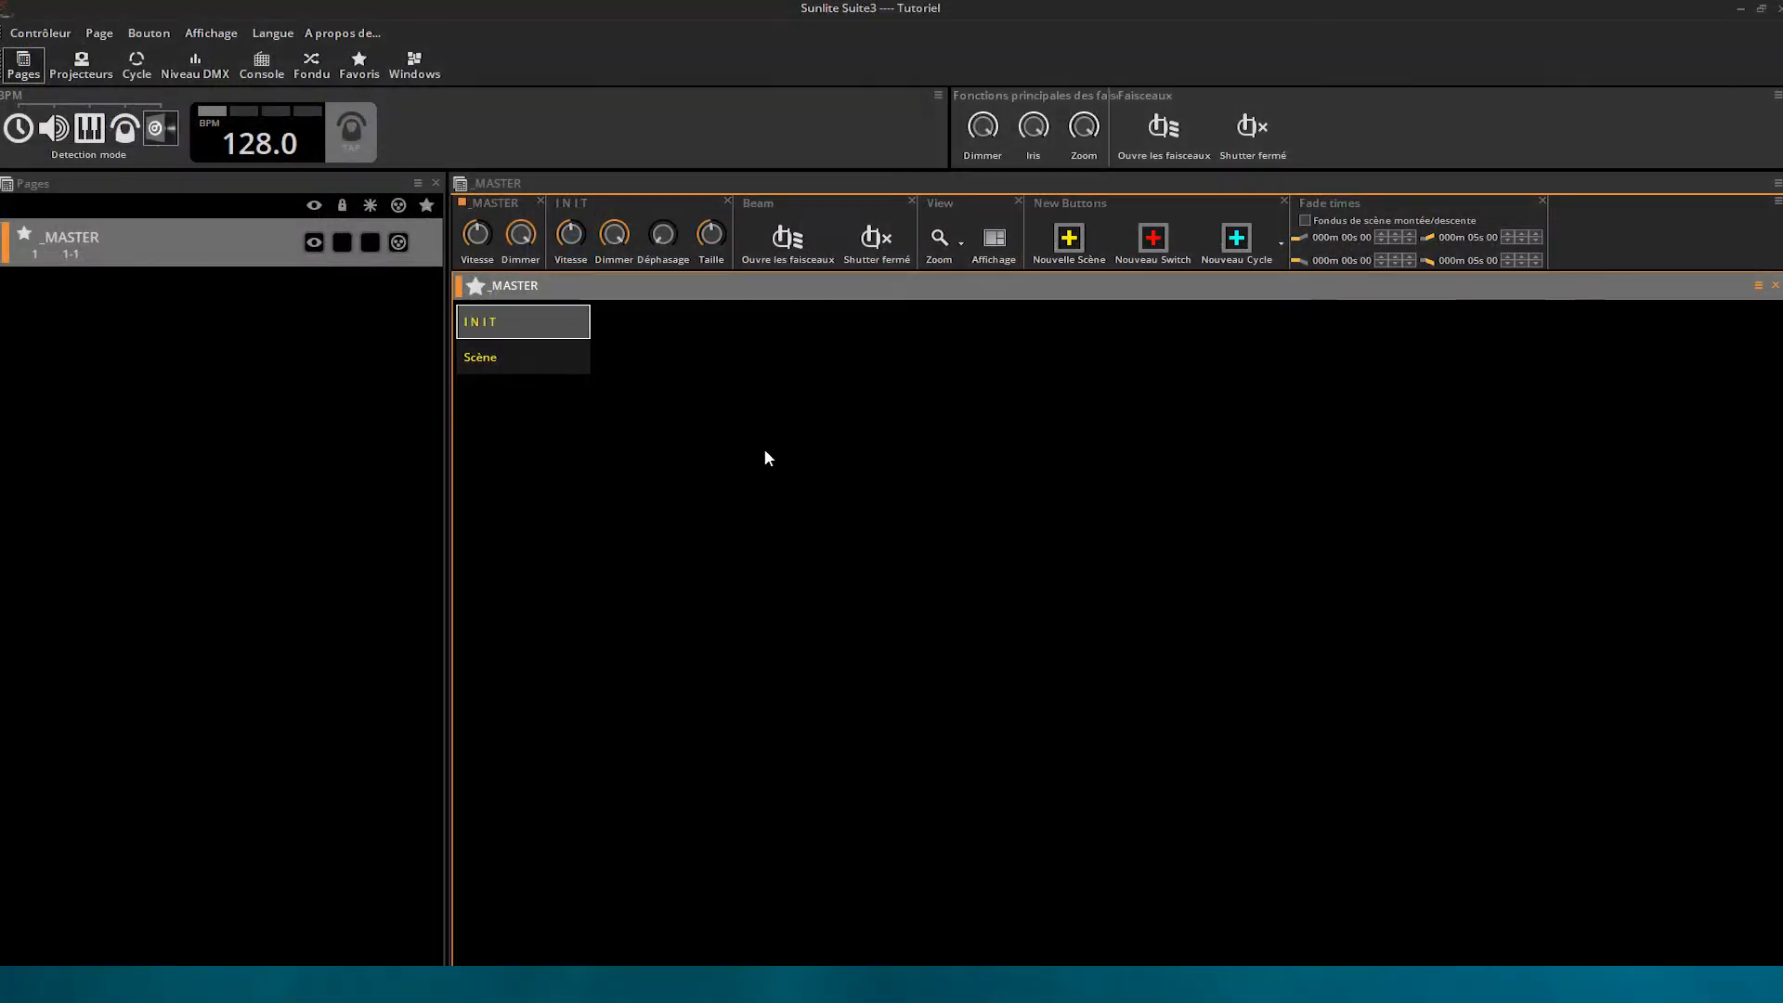
Step: Open the output interface section of the controller settings and turn off automatic detection
click(49, 34)
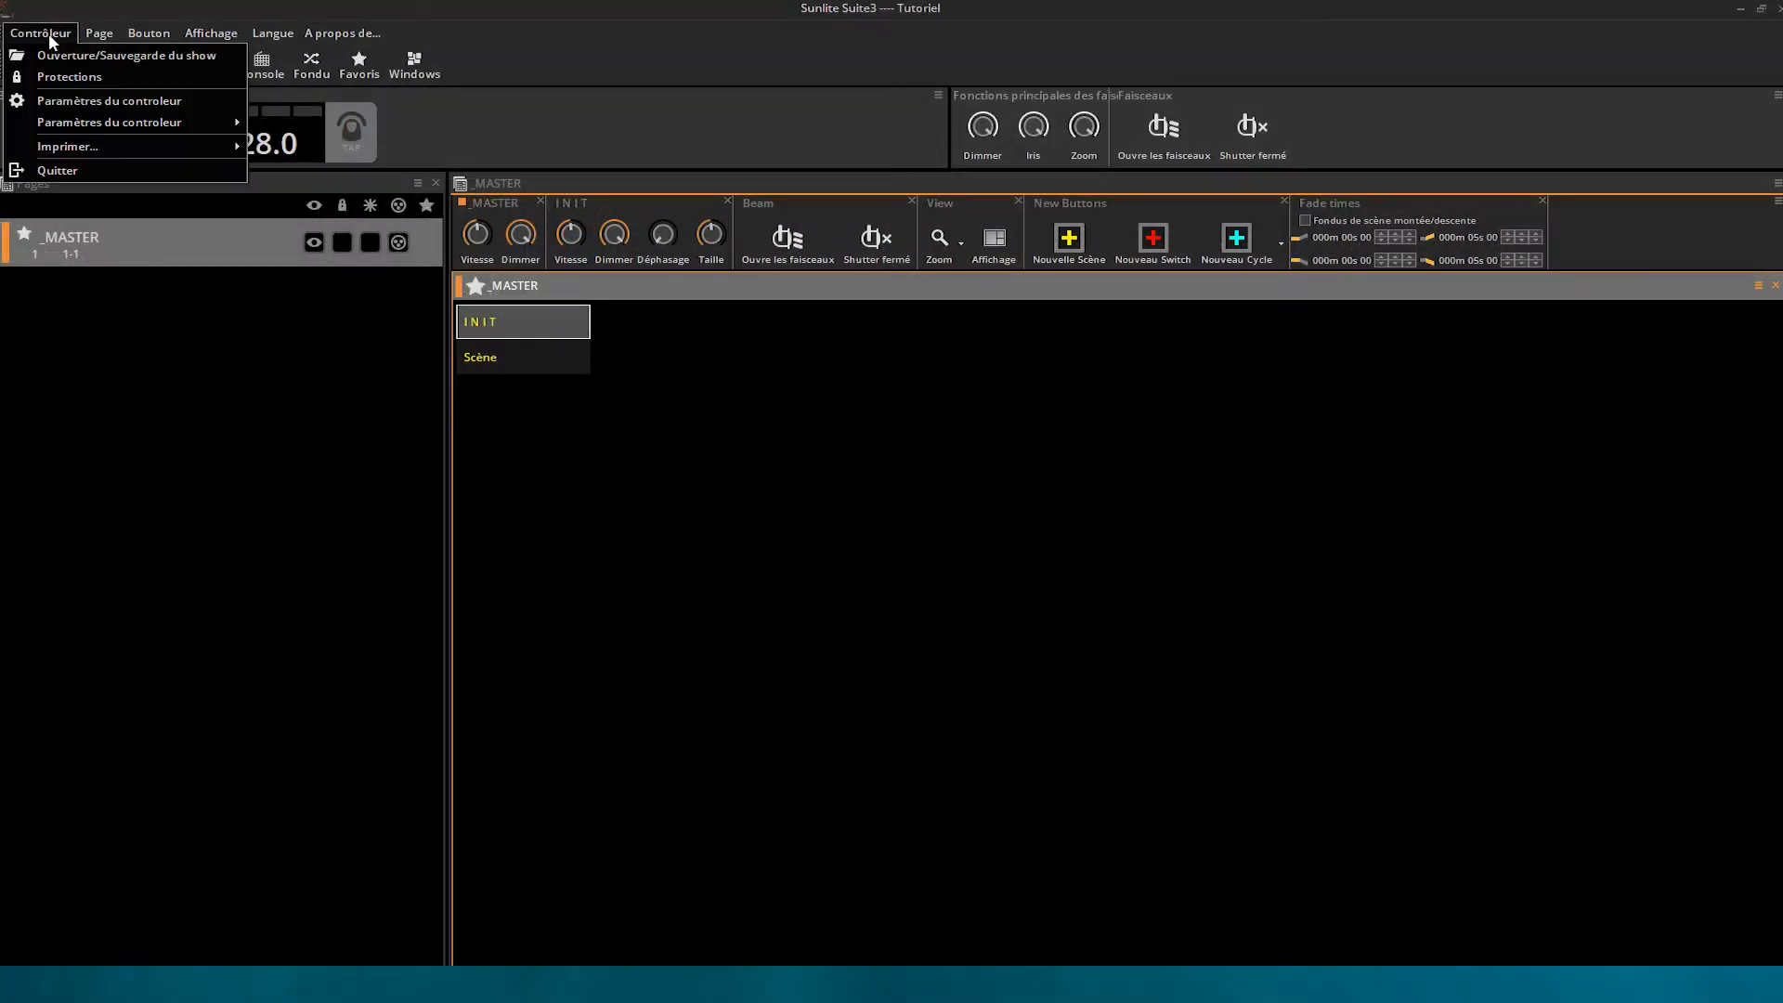
click(63, 99)
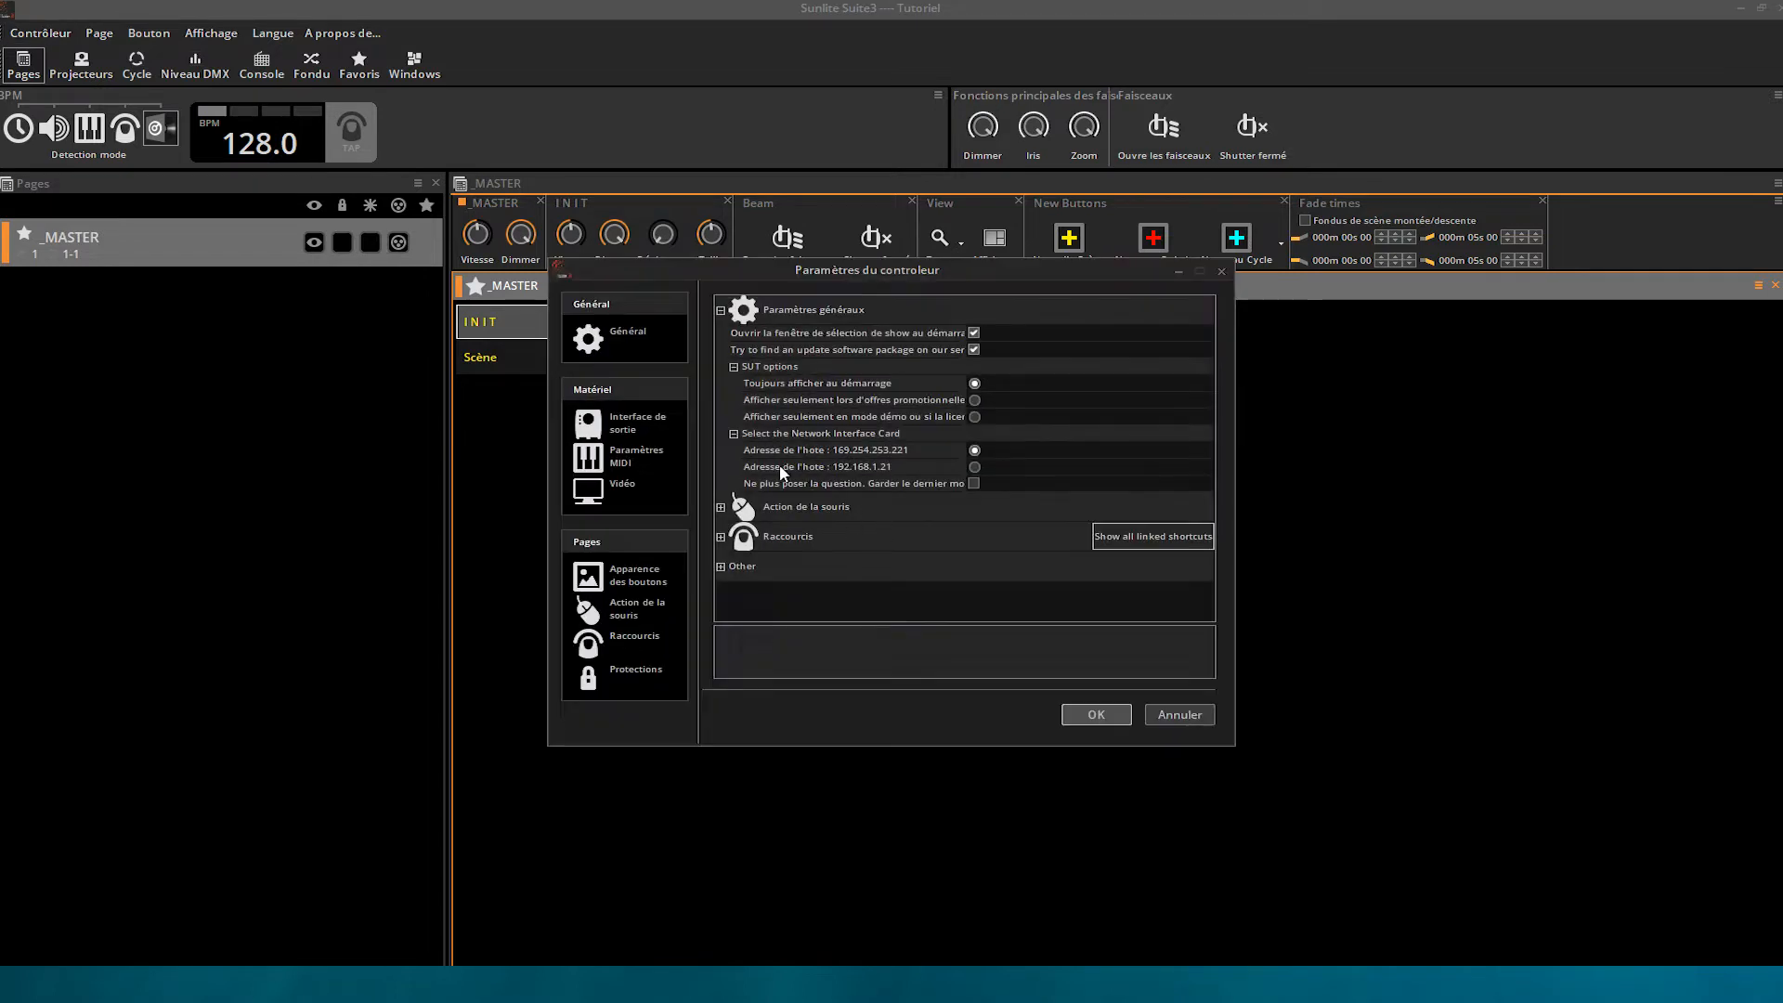
click(662, 432)
drag(673, 270, 291, 303)
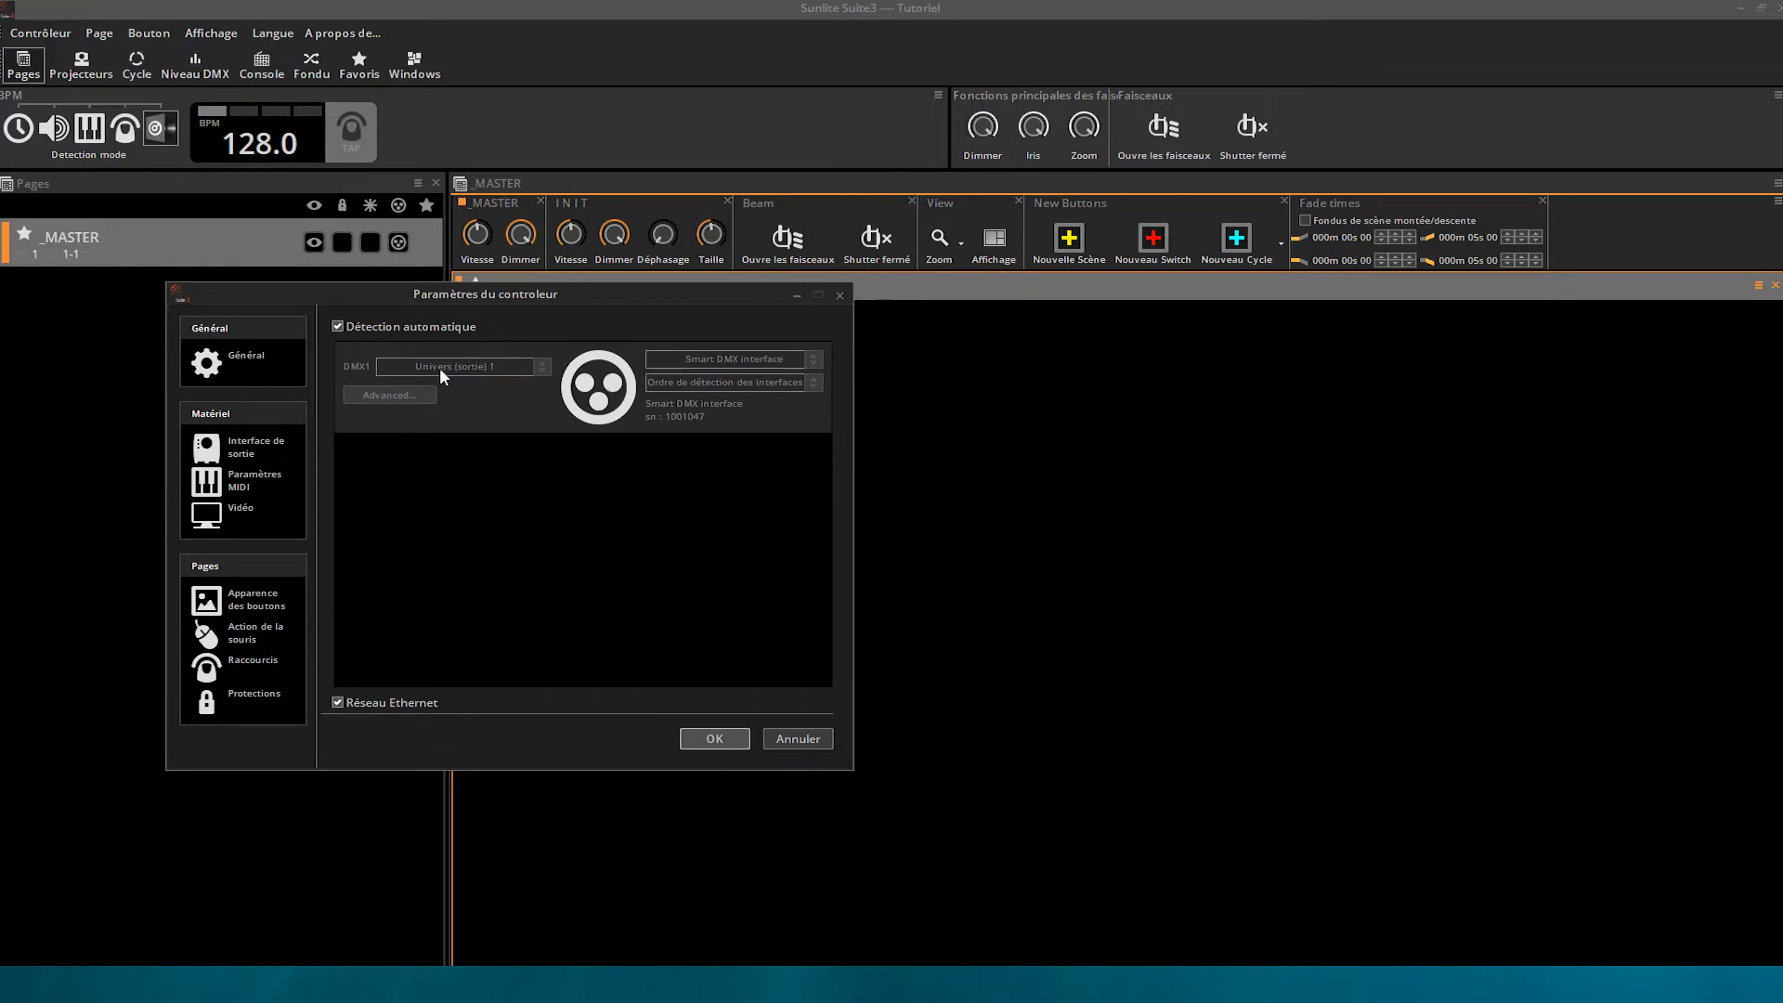
click(384, 339)
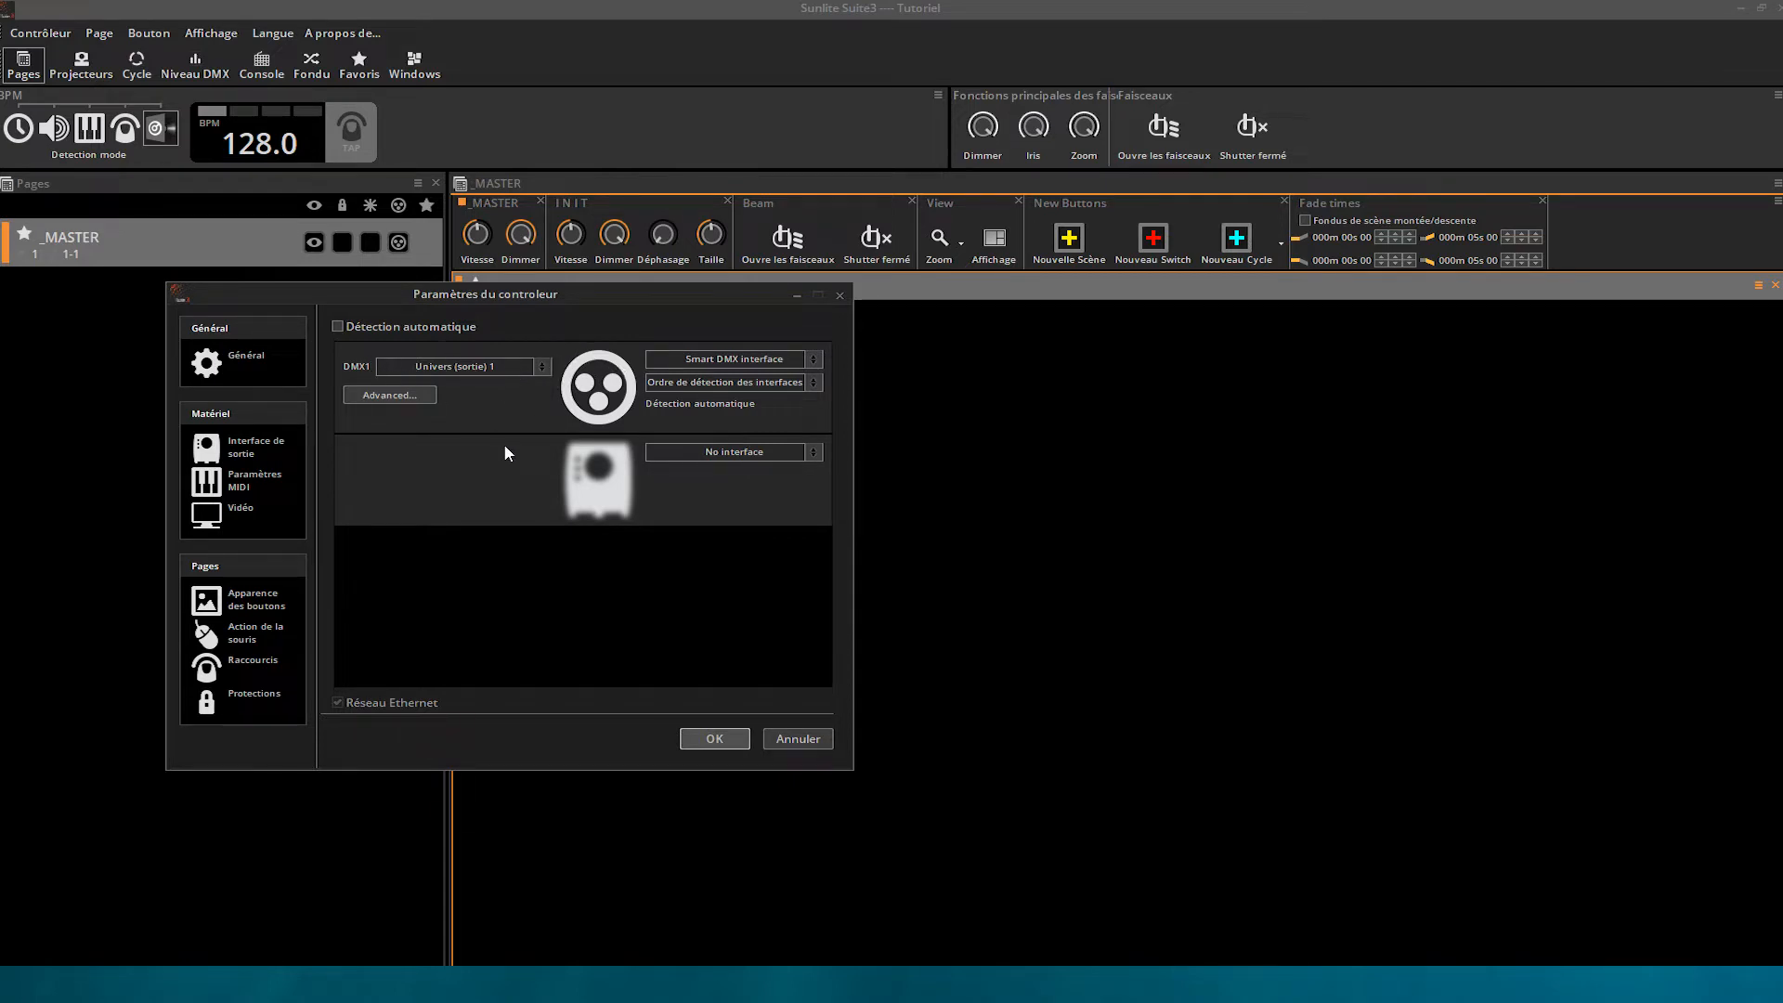
Step: Add an Artnet interface using Art-Net node Univers#5 and assign its DMX1 to Univers (entrée) 5
click(814, 453)
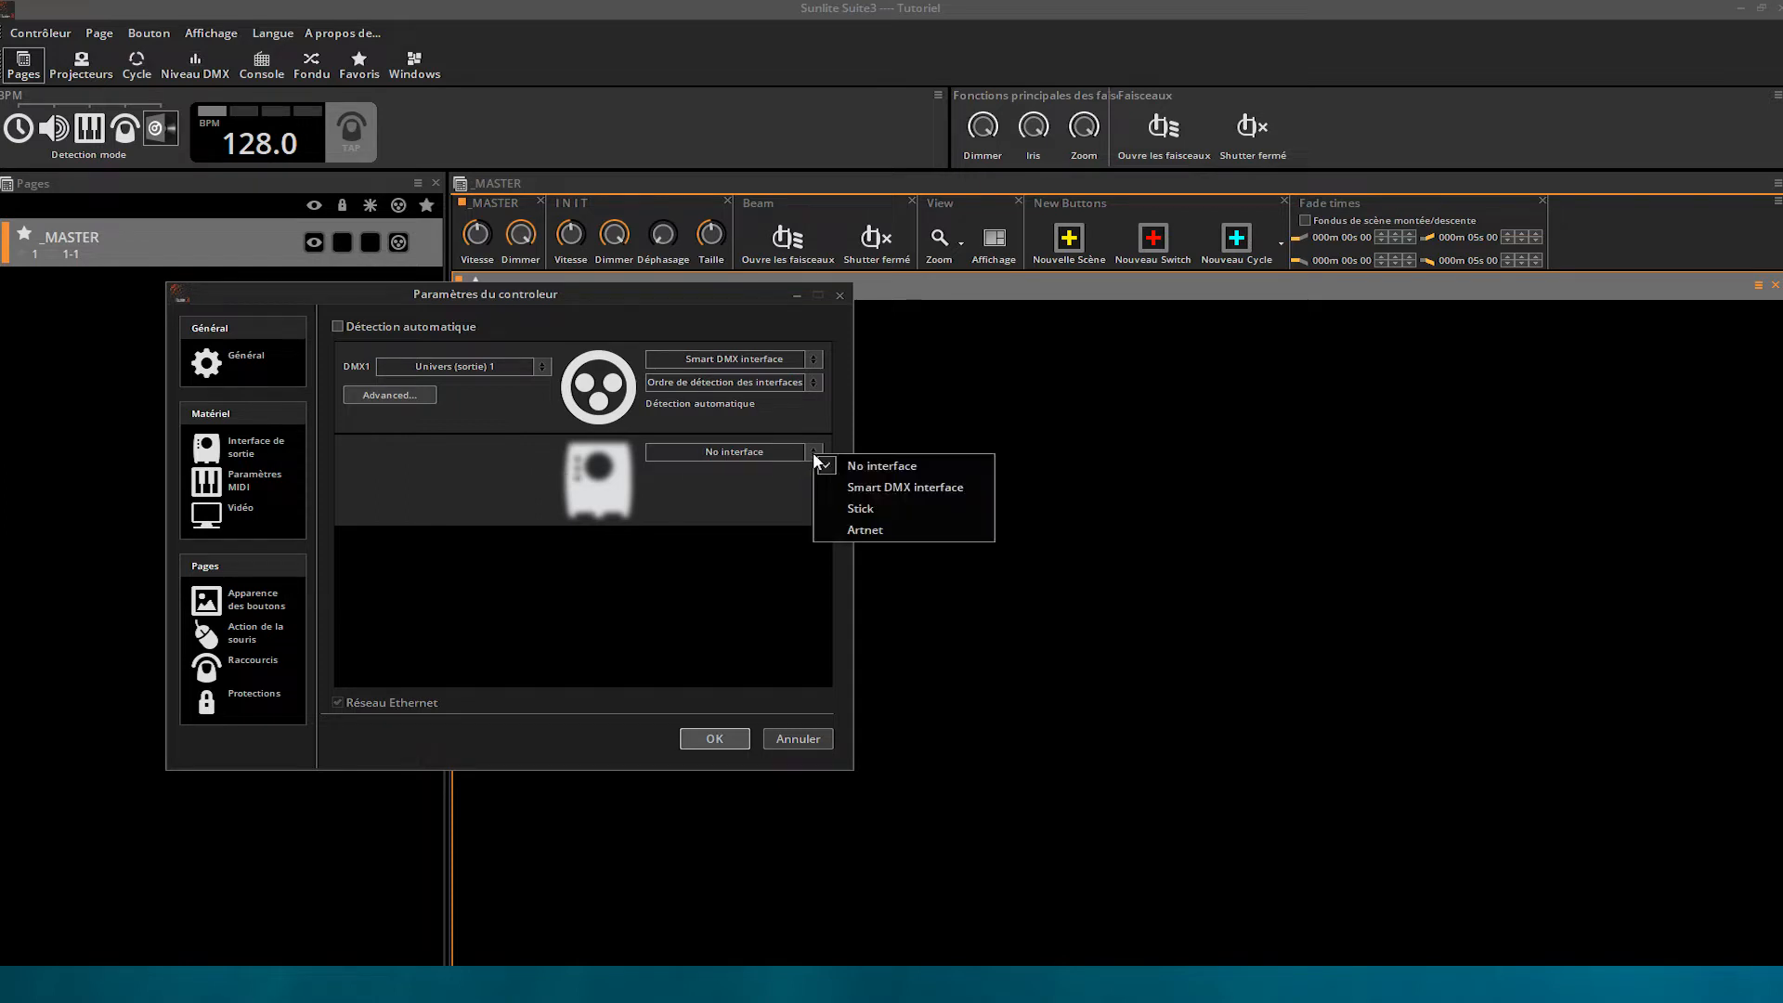
click(848, 530)
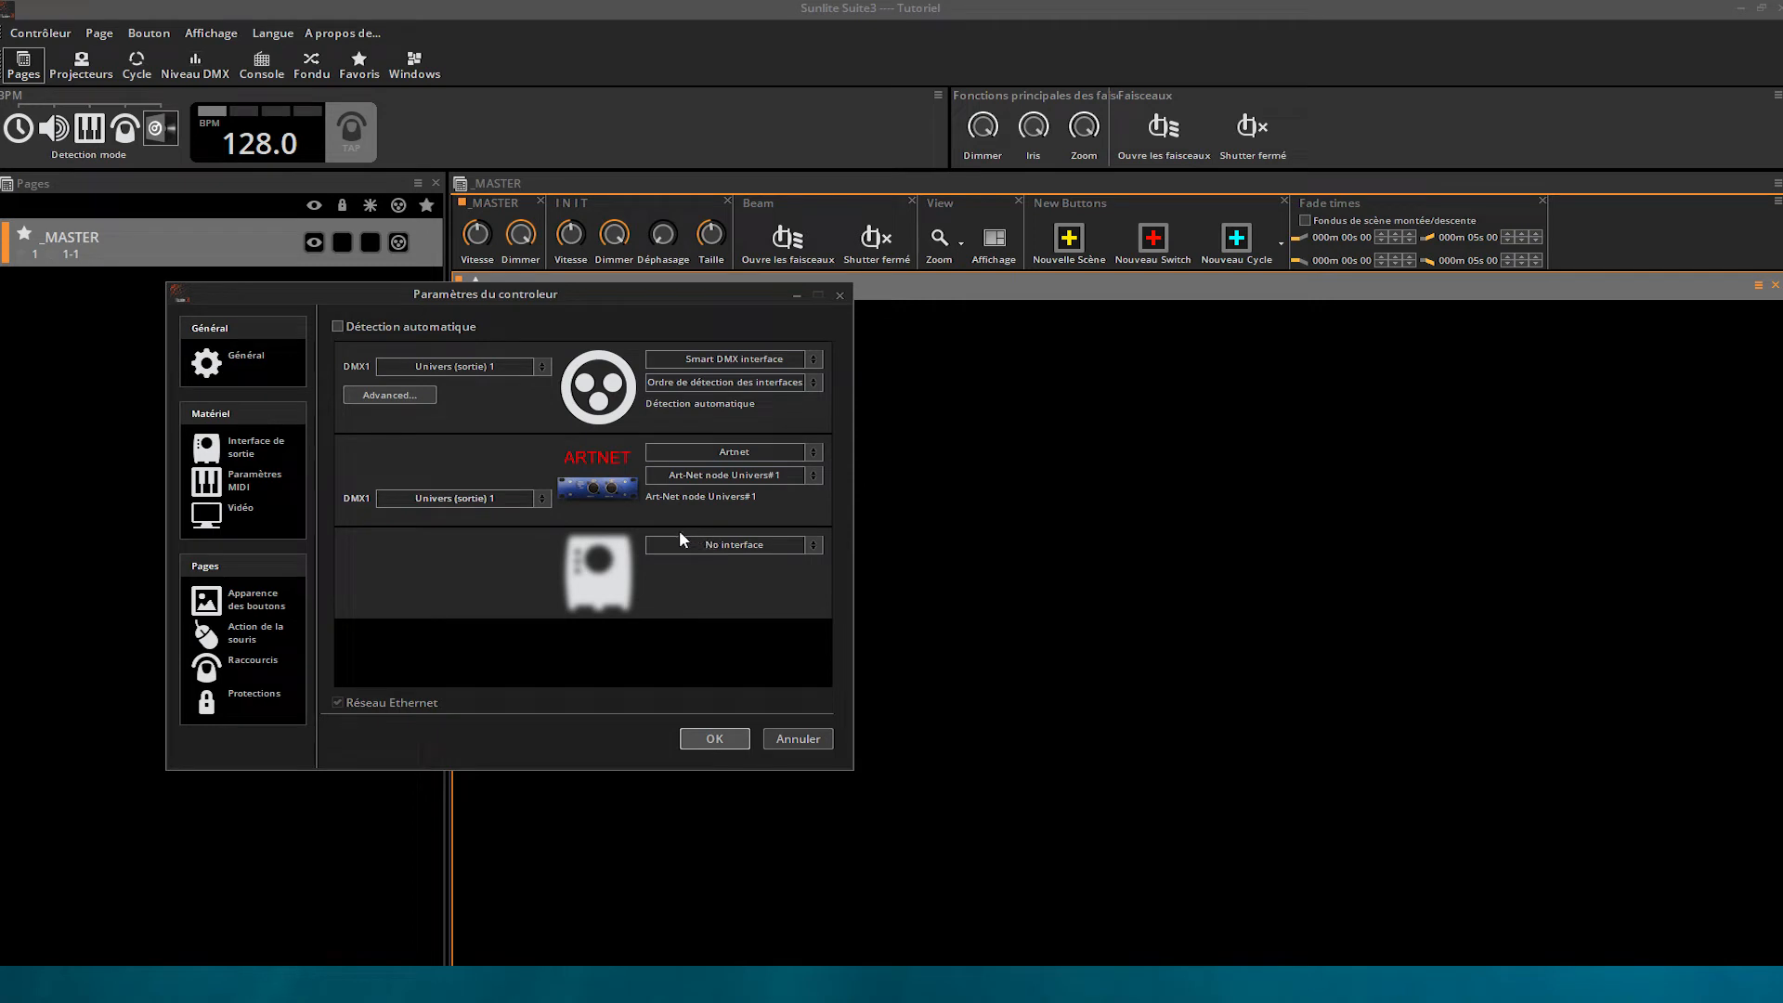
click(816, 474)
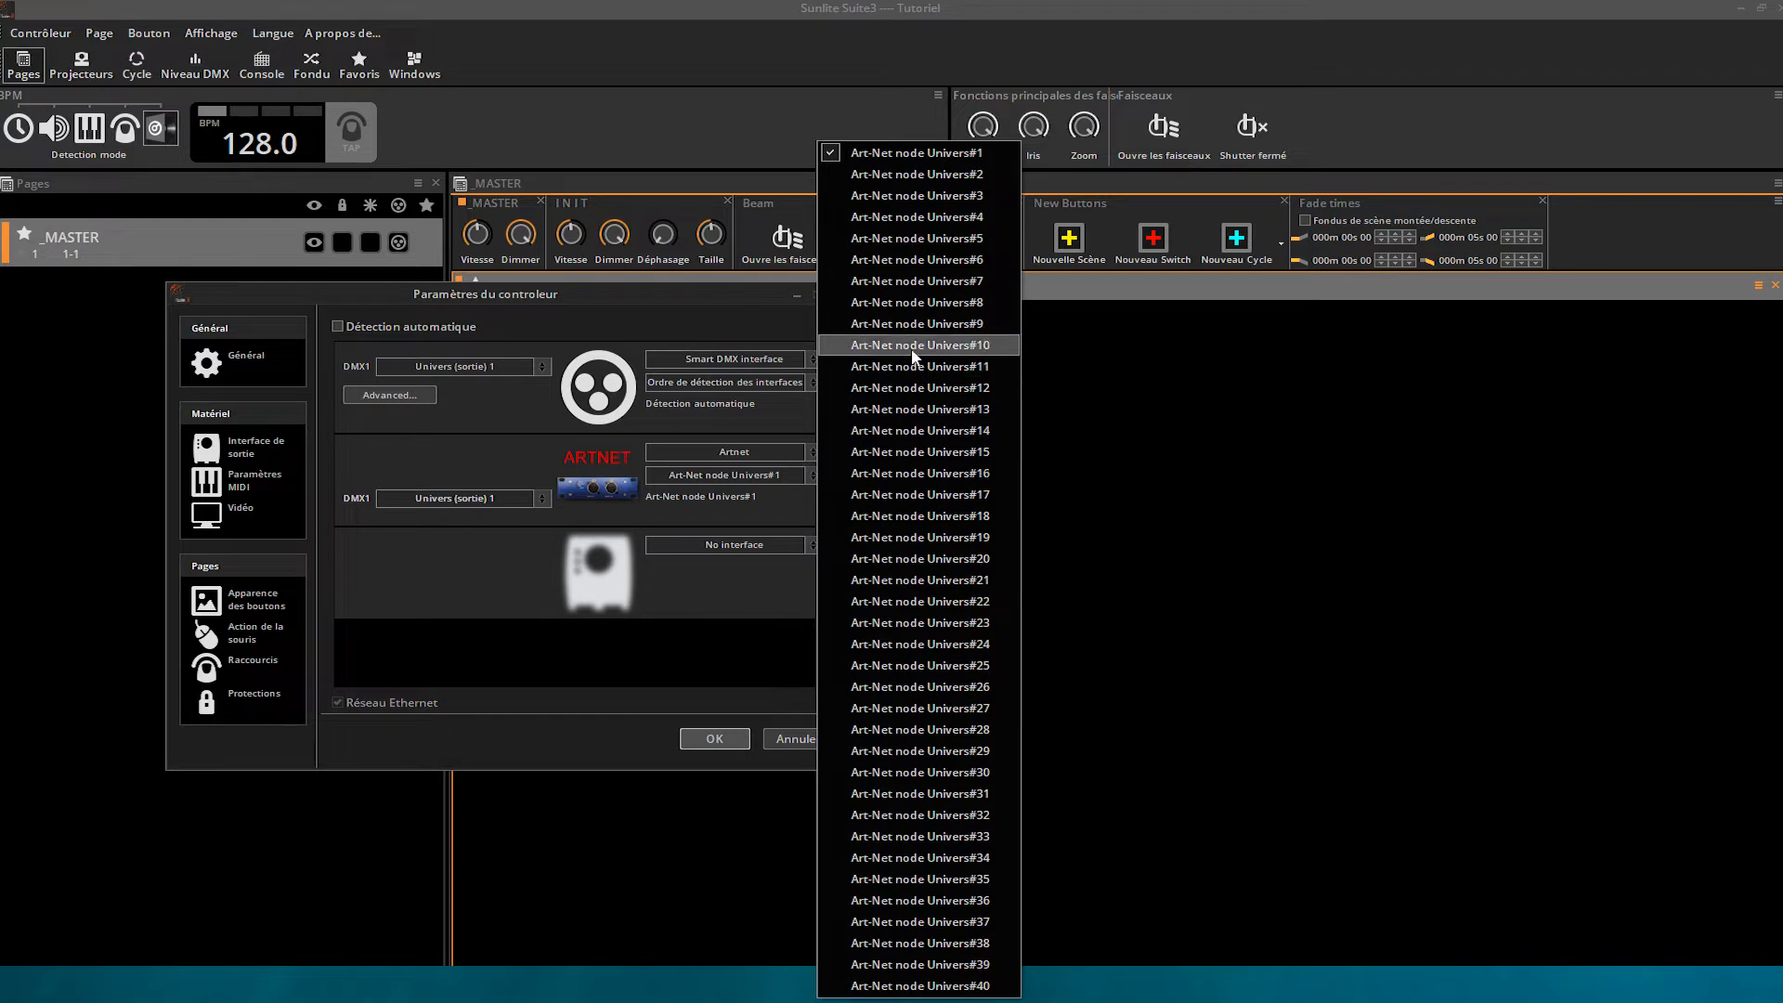
click(928, 239)
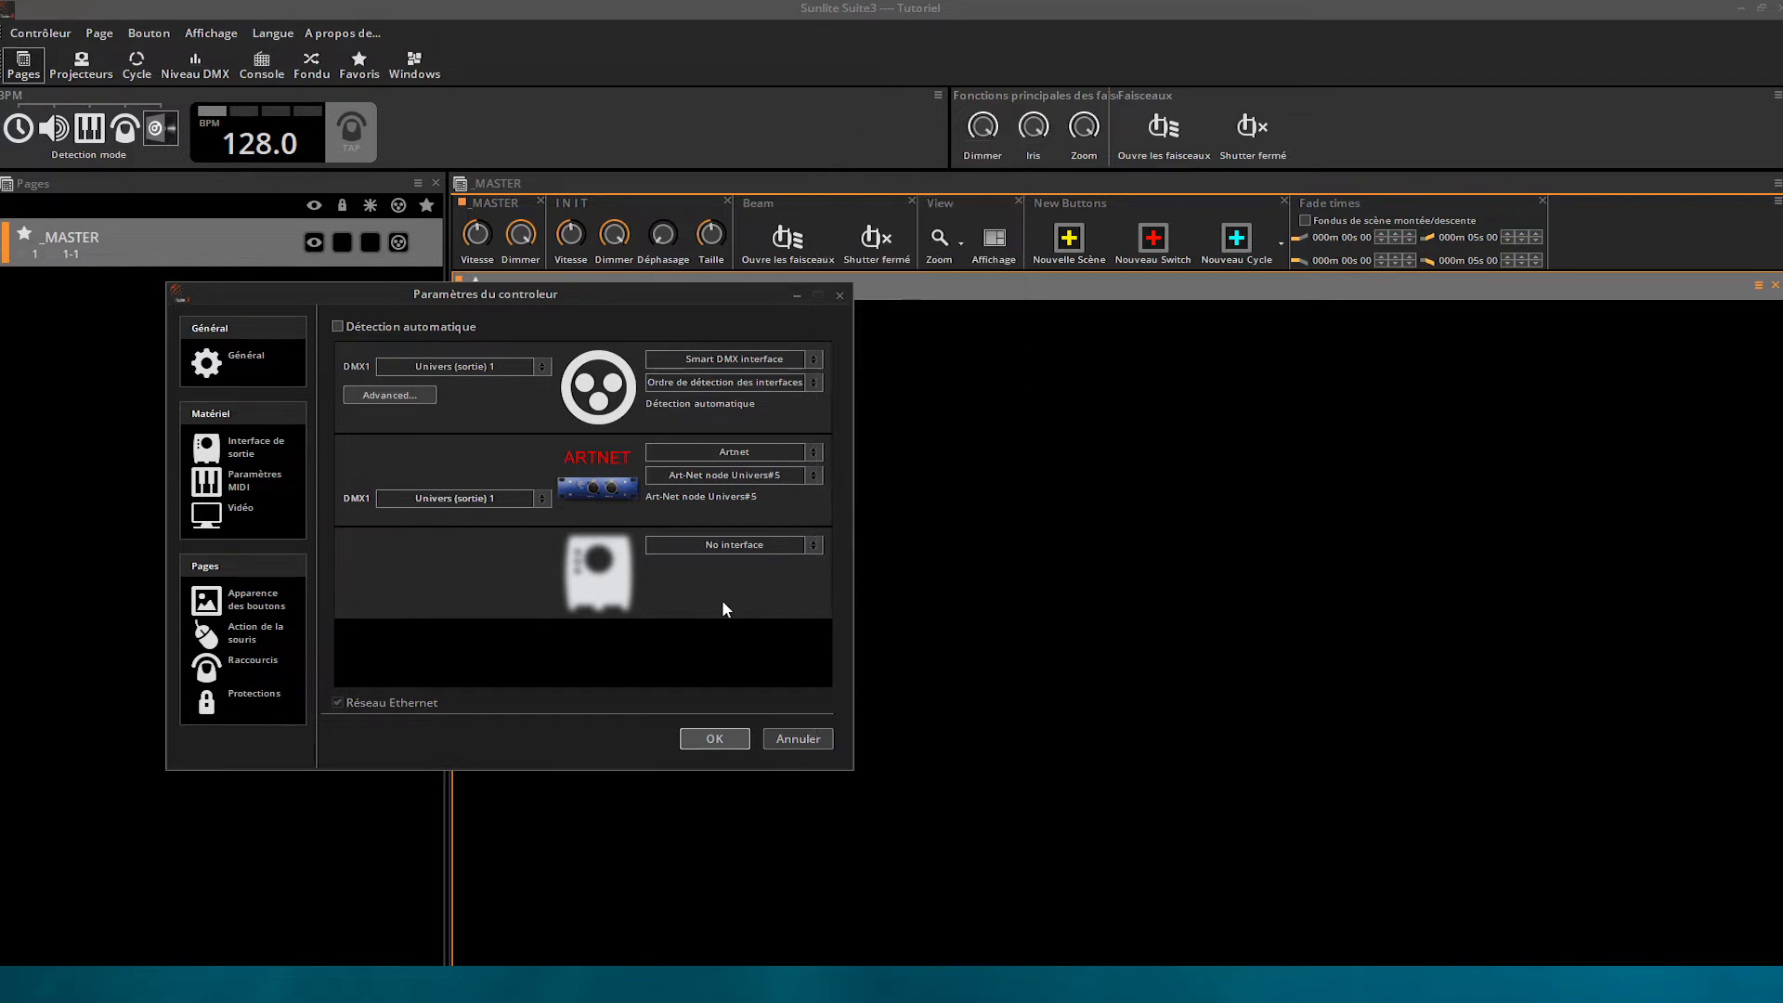
click(543, 498)
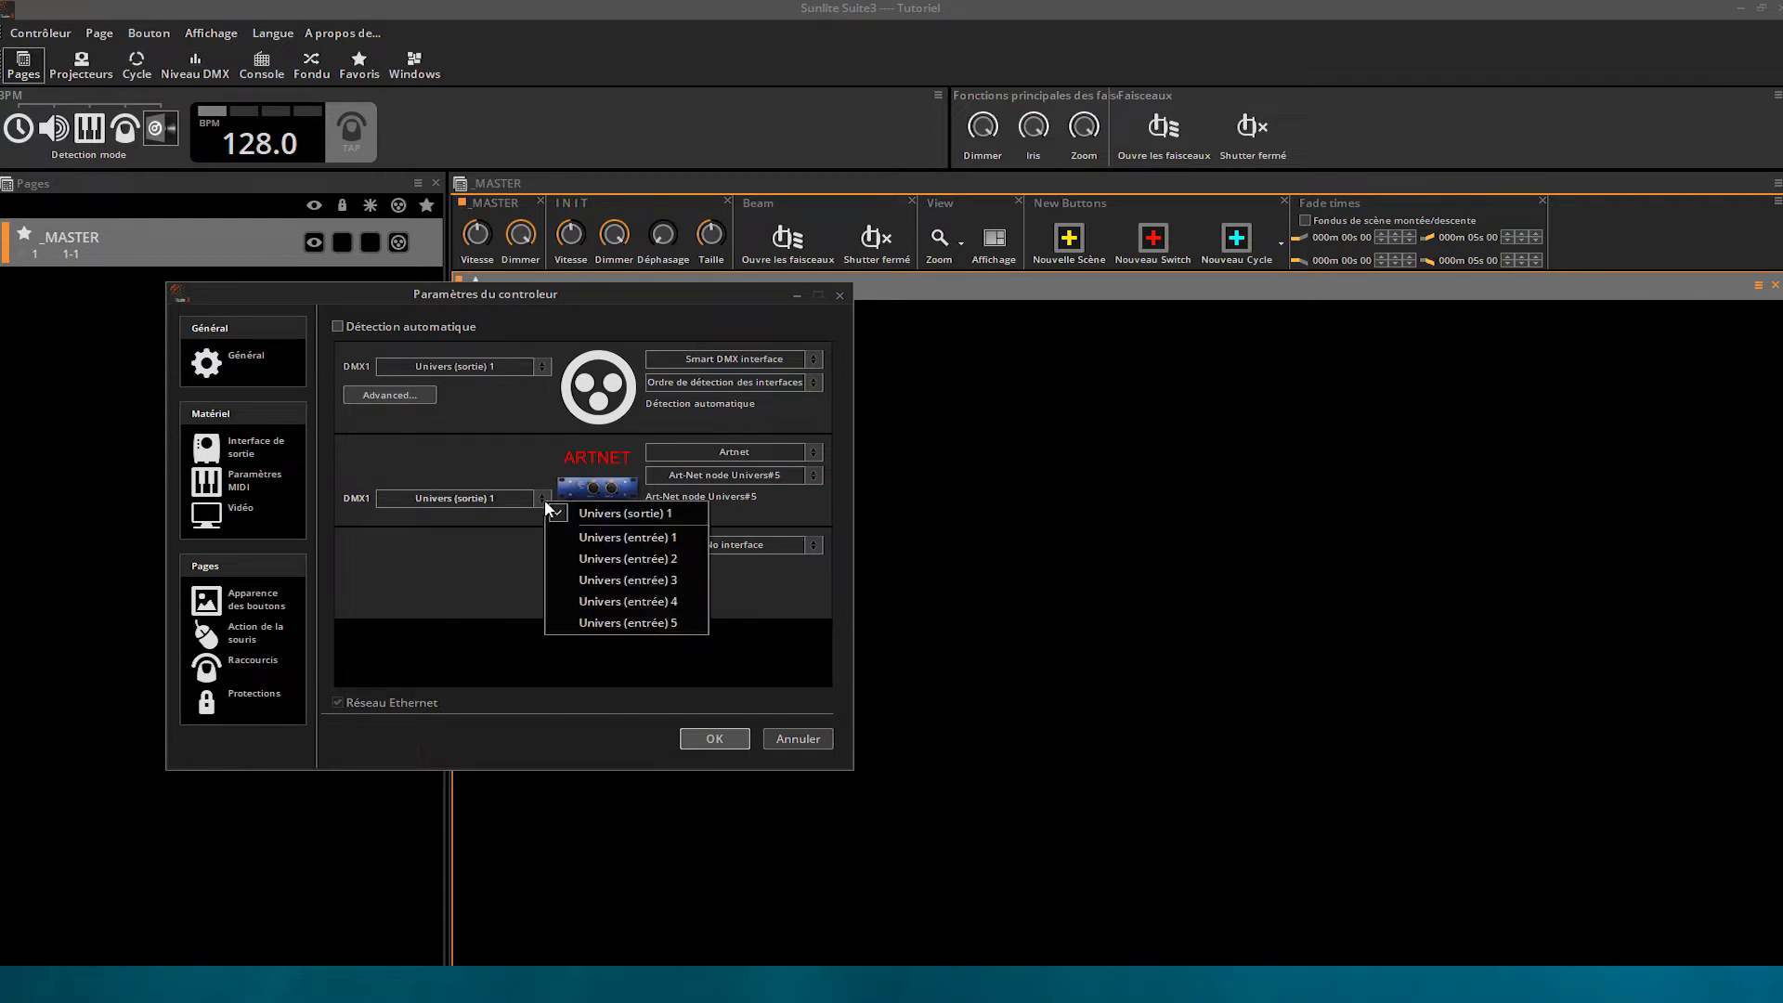
click(622, 624)
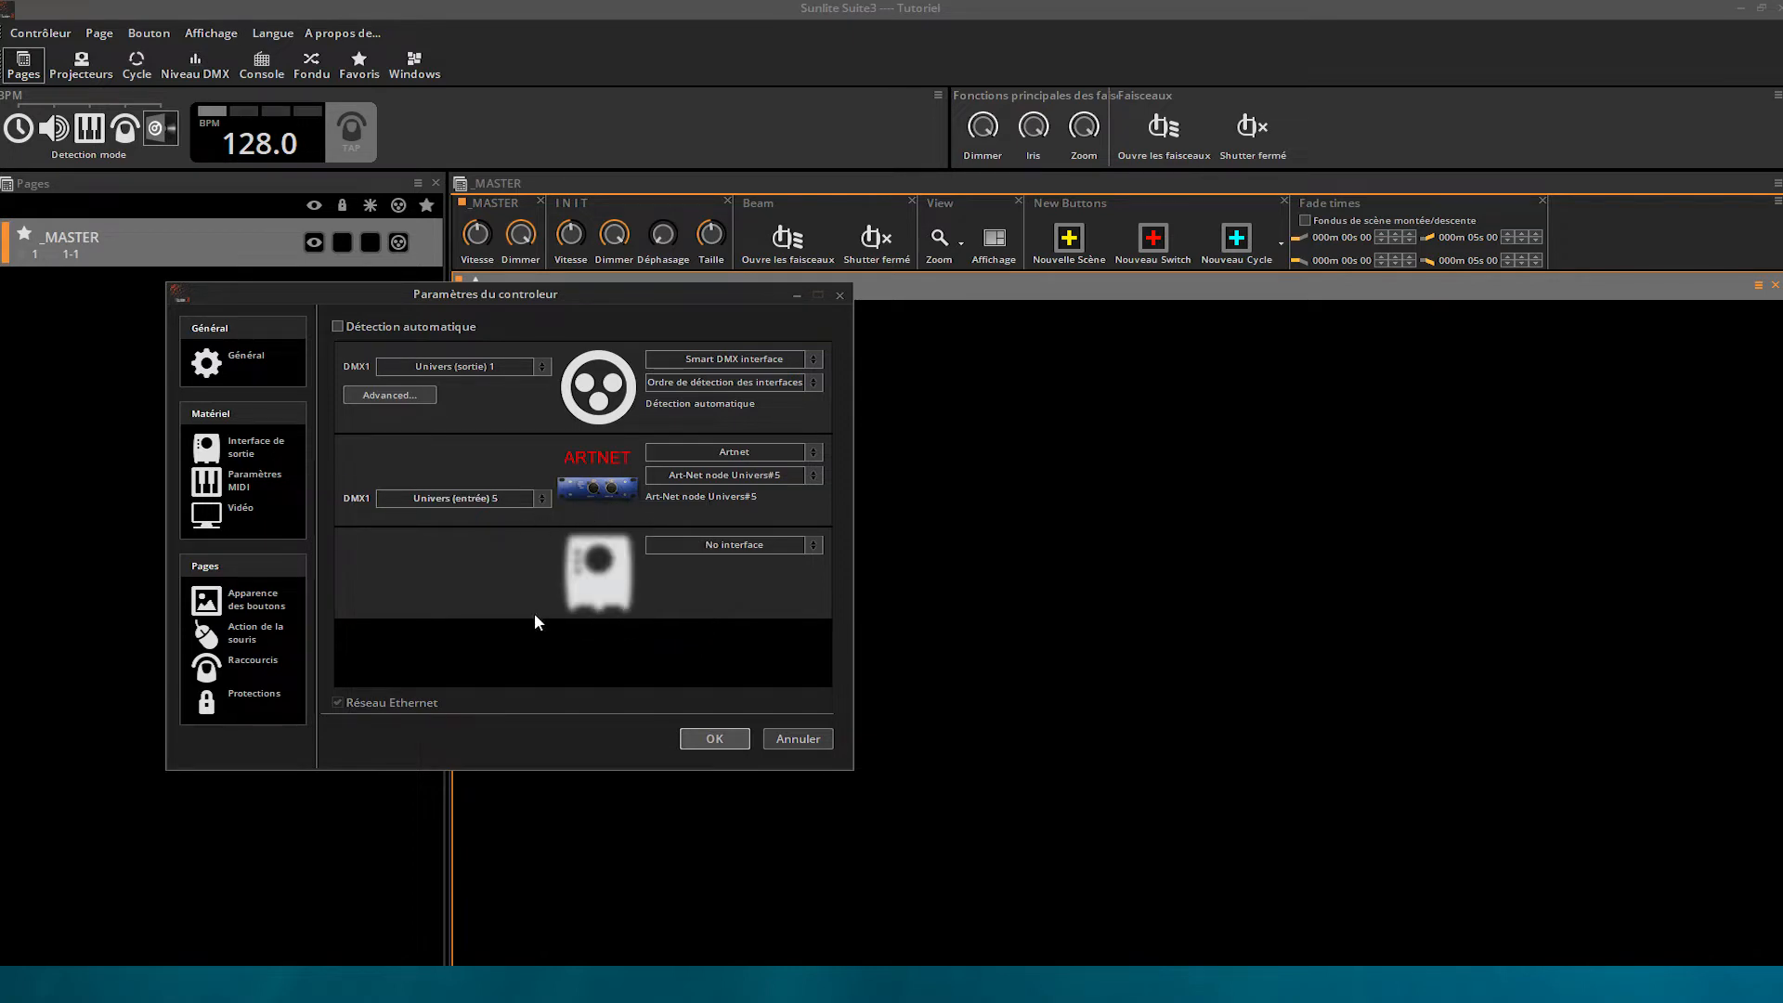
Step: Apply the controller settings, start with the connected SUNLITE-EC interface, and accept host address 169.254.253.221 as the network card
click(700, 738)
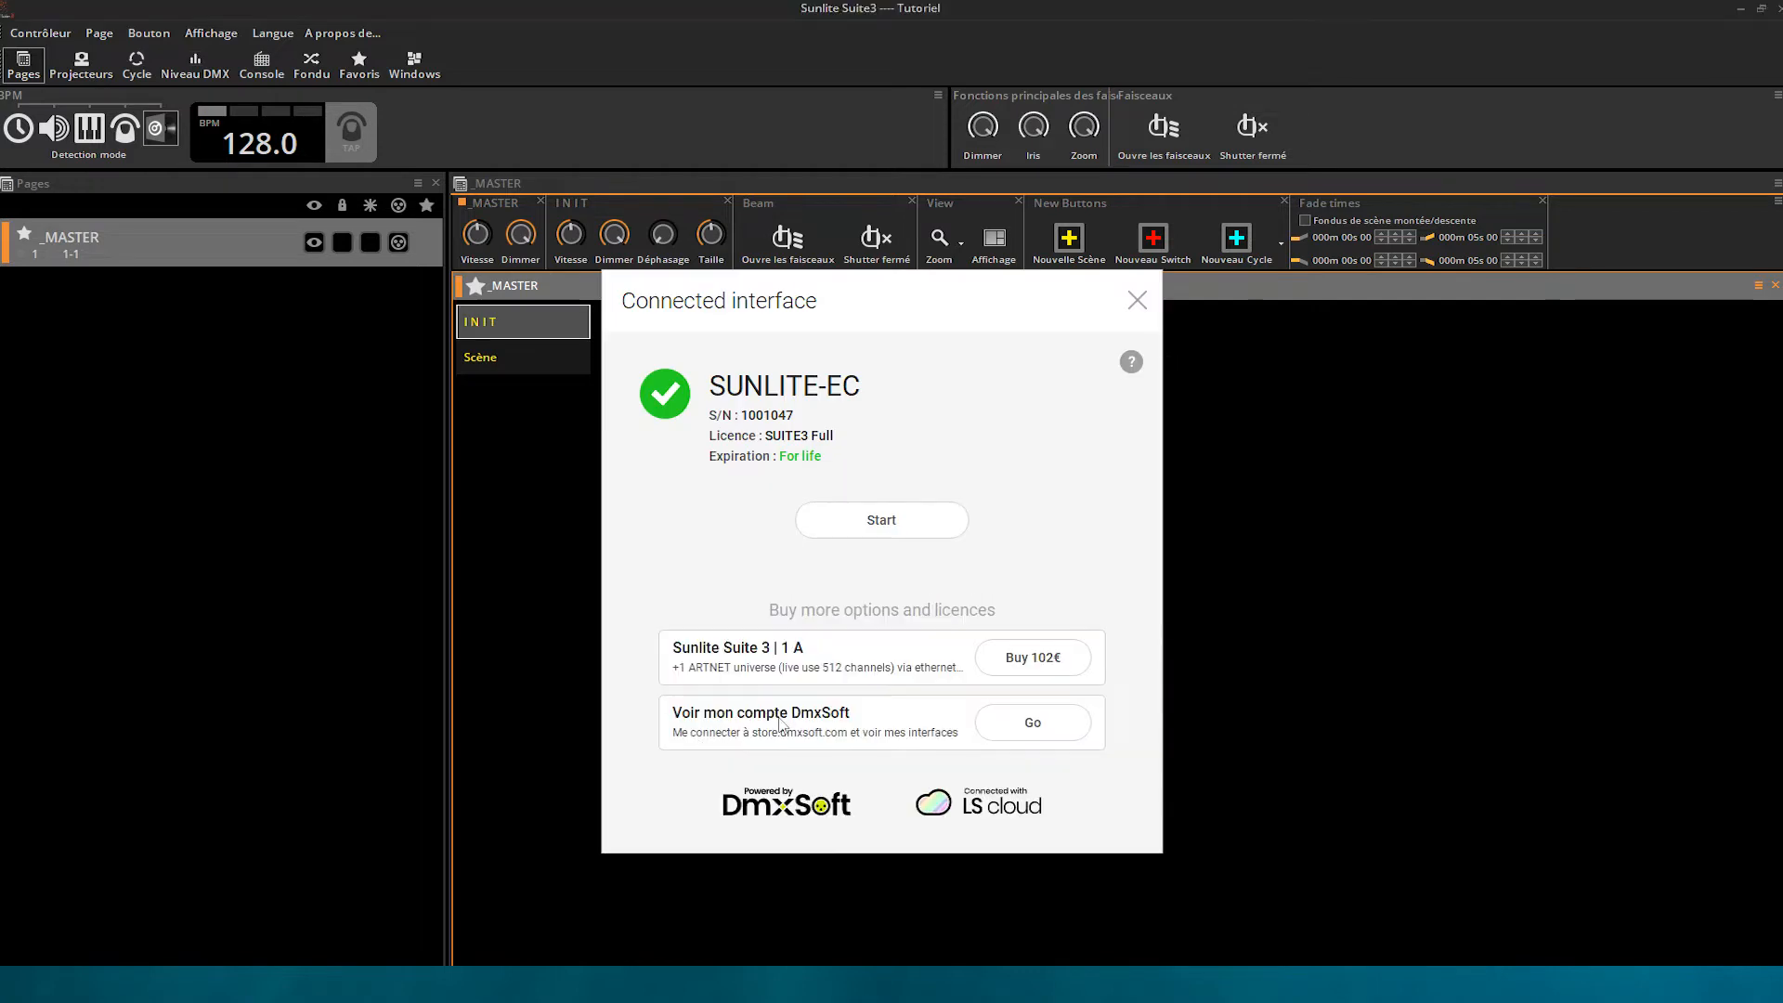
click(873, 525)
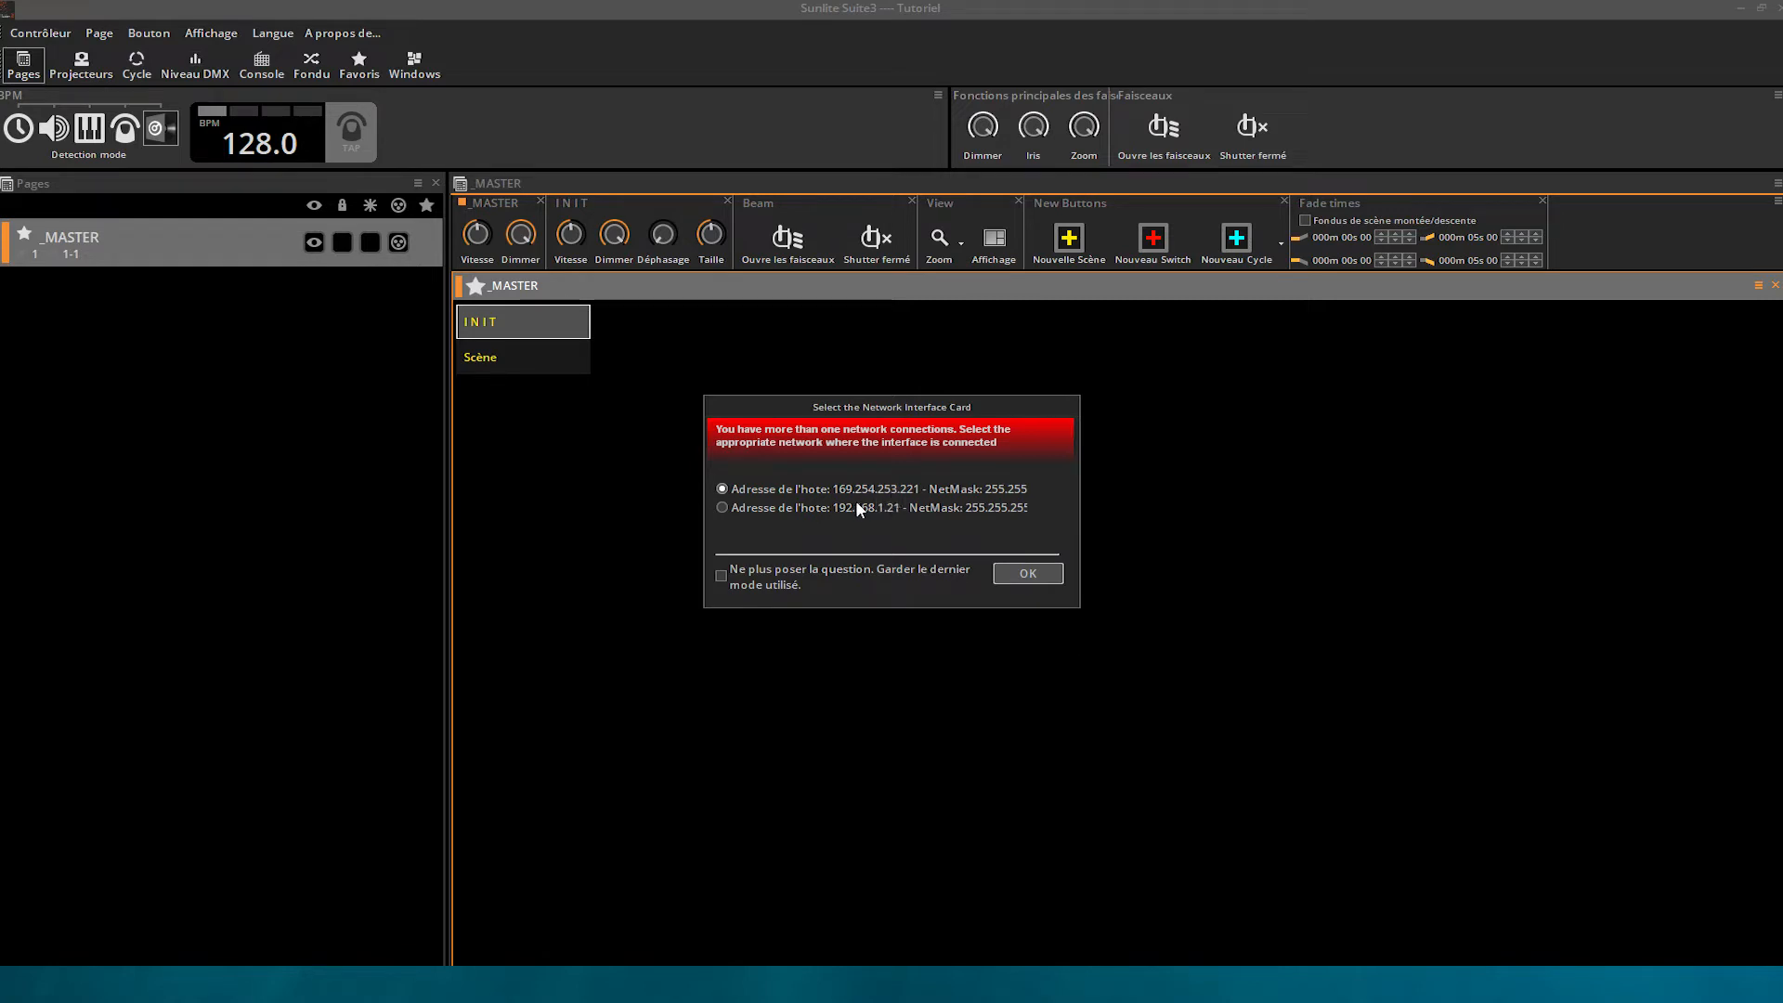
click(1024, 572)
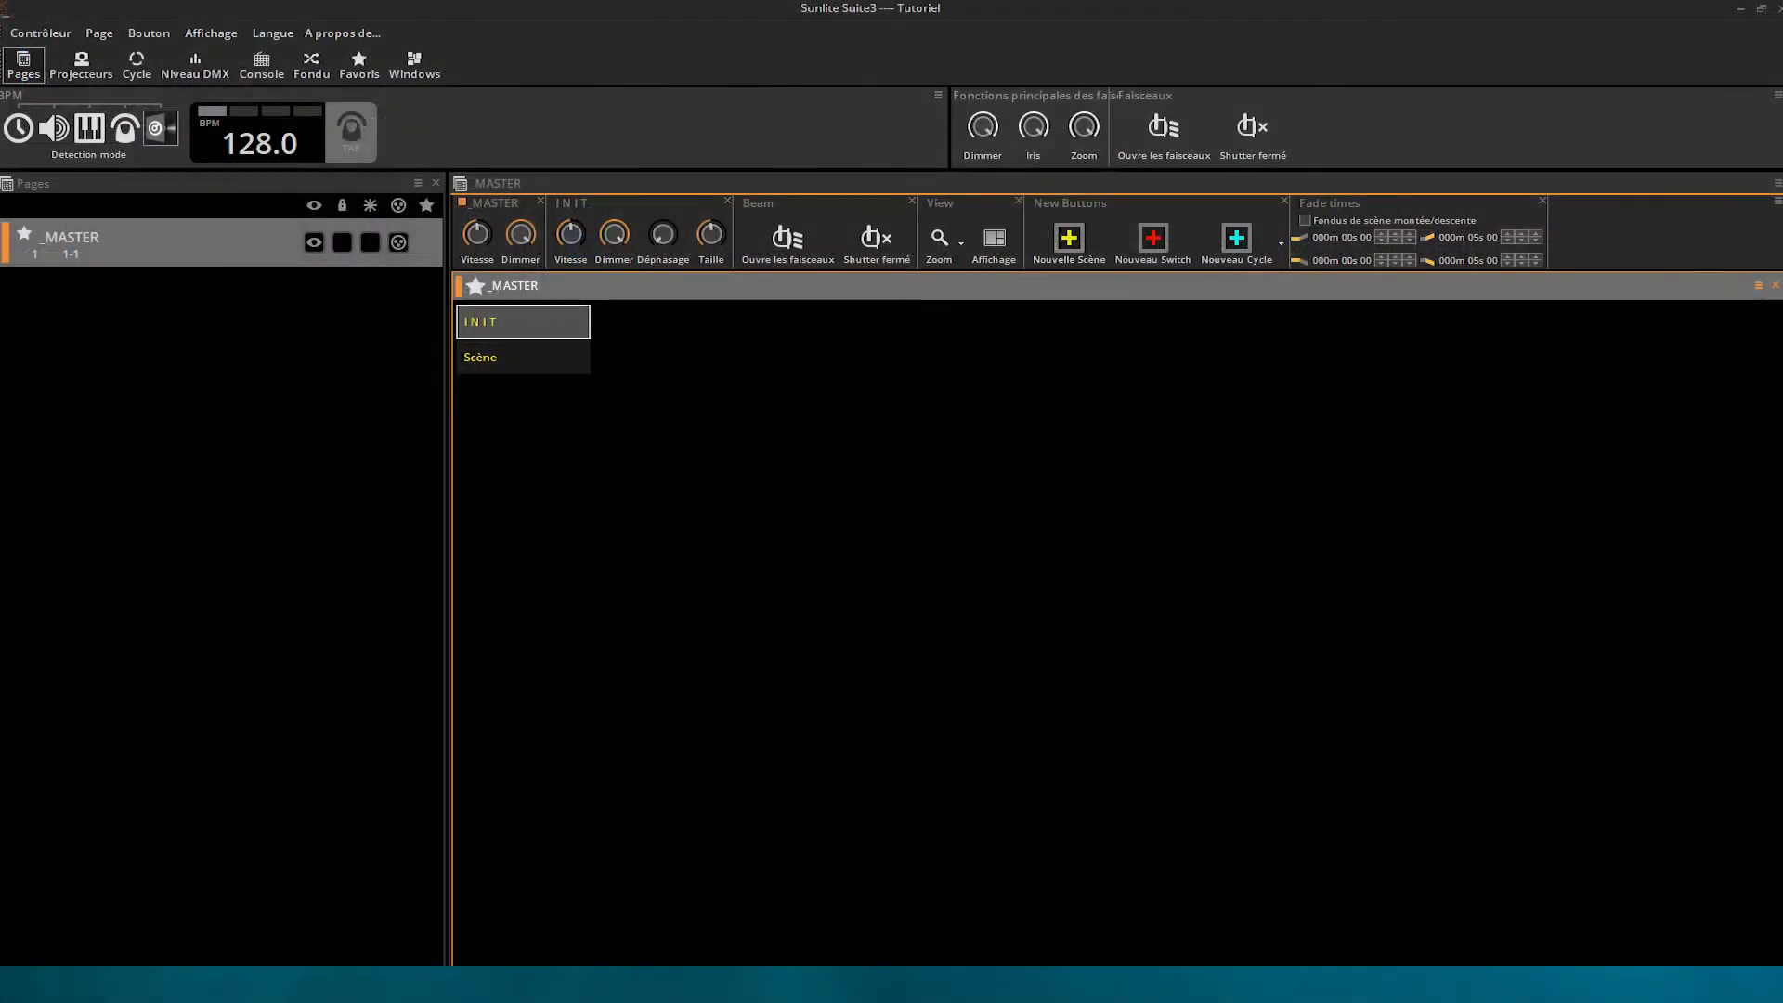
Step: Start a new page with the generic PAR 64 profile from the ScanLibrary and advance to patching
click(100, 33)
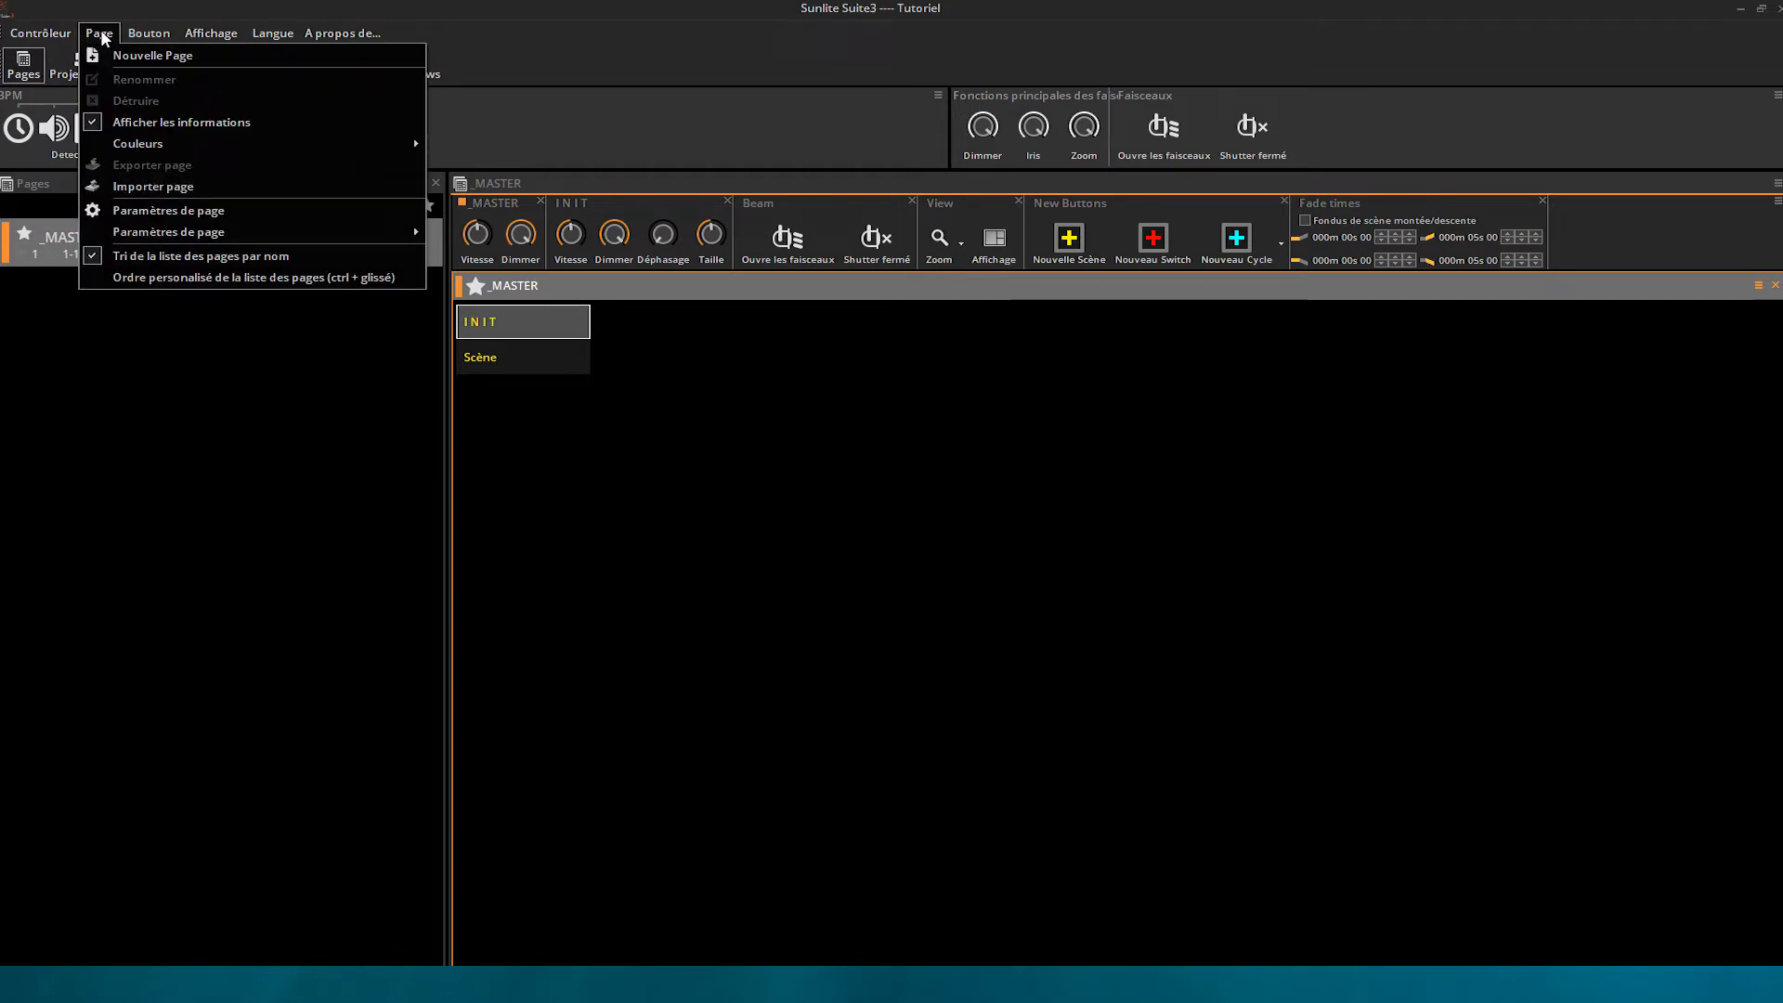
click(122, 51)
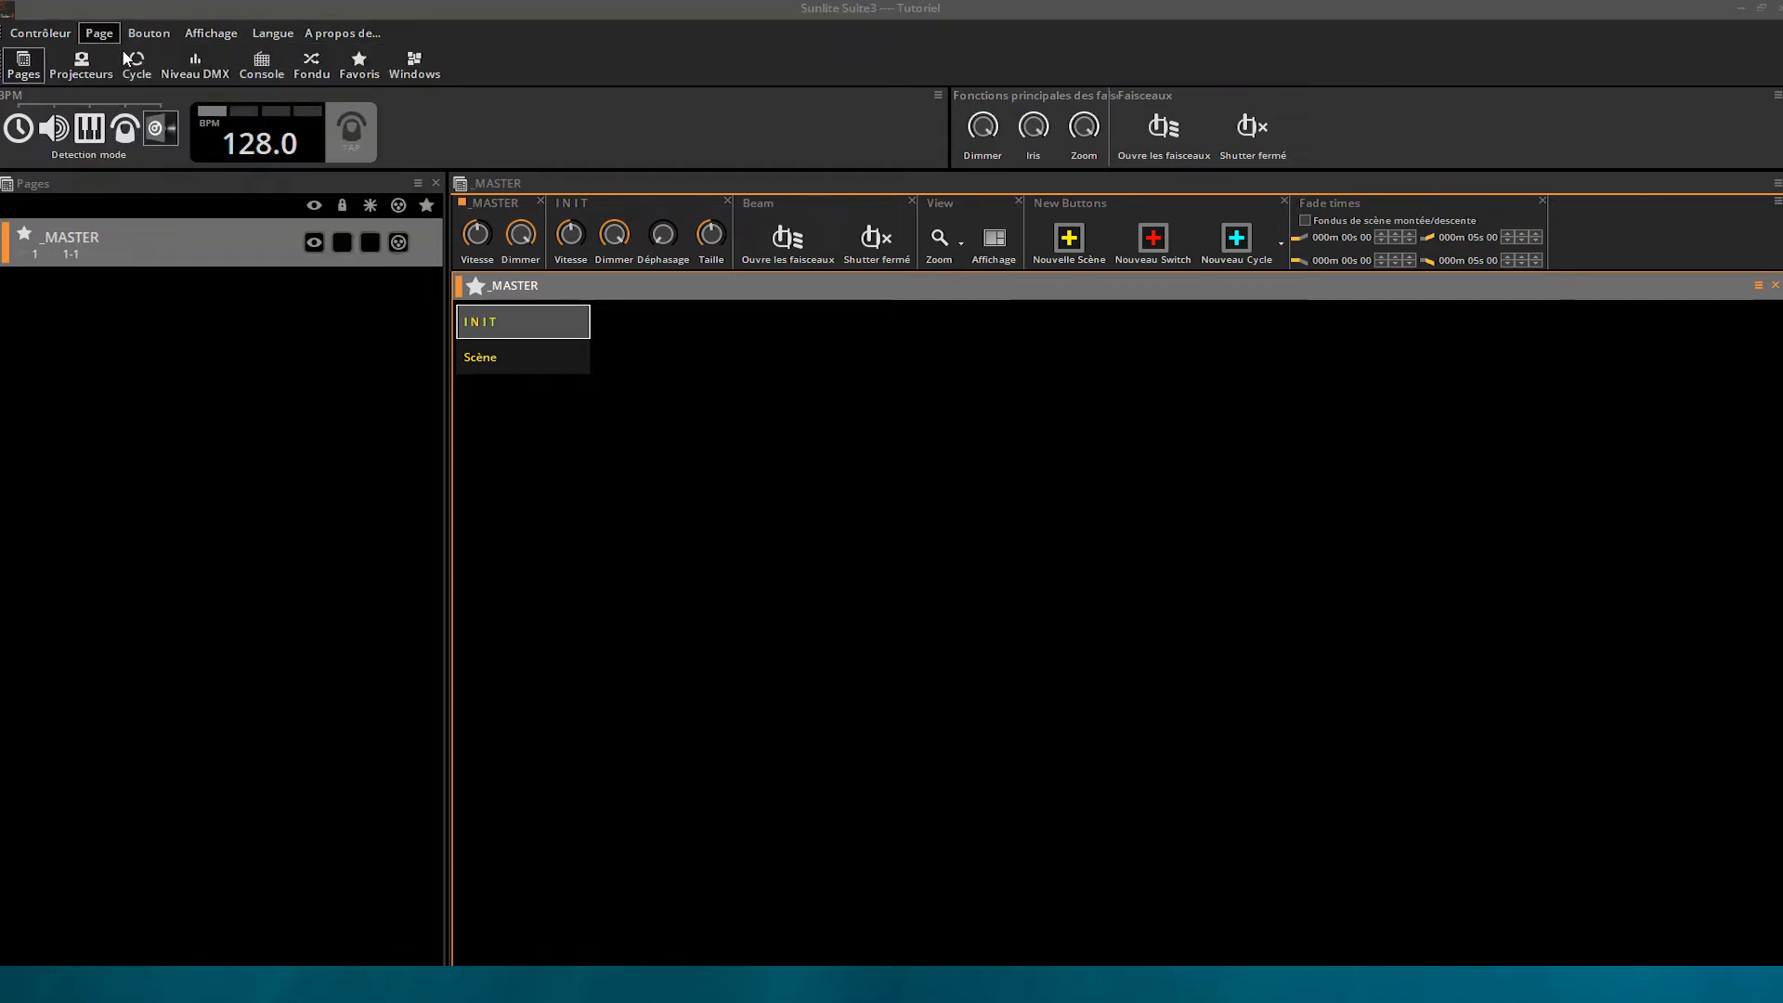
double_click(577, 429)
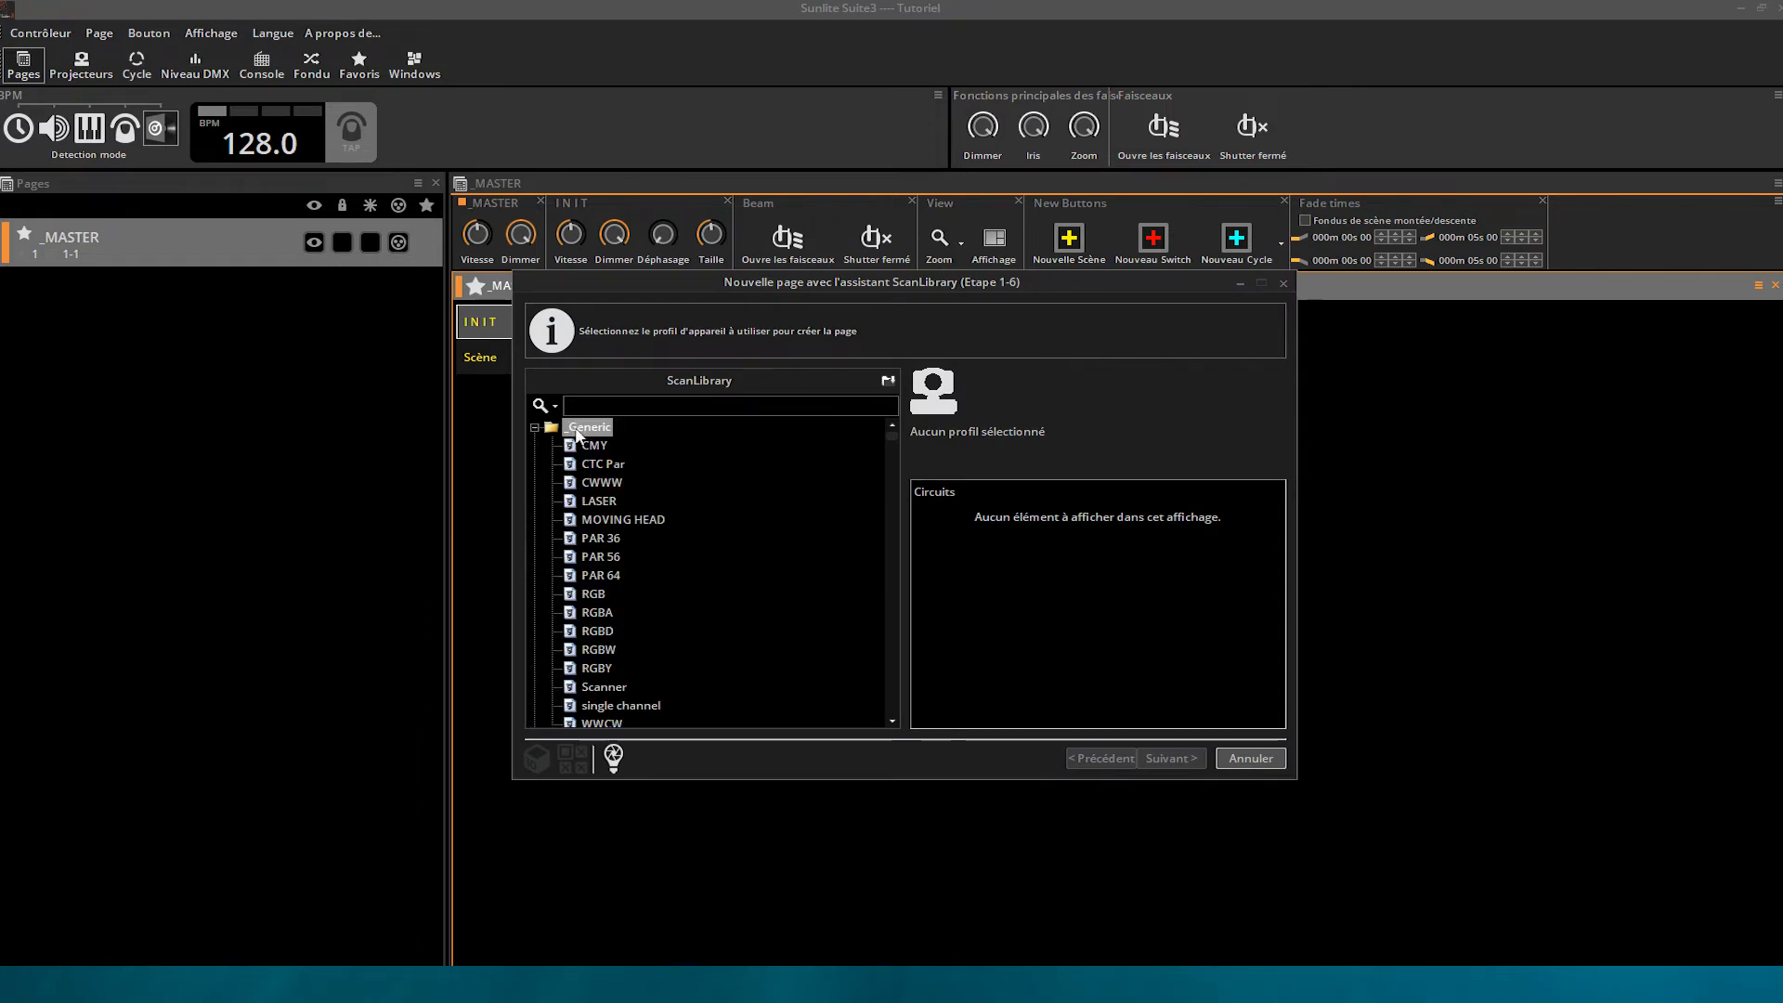
click(616, 576)
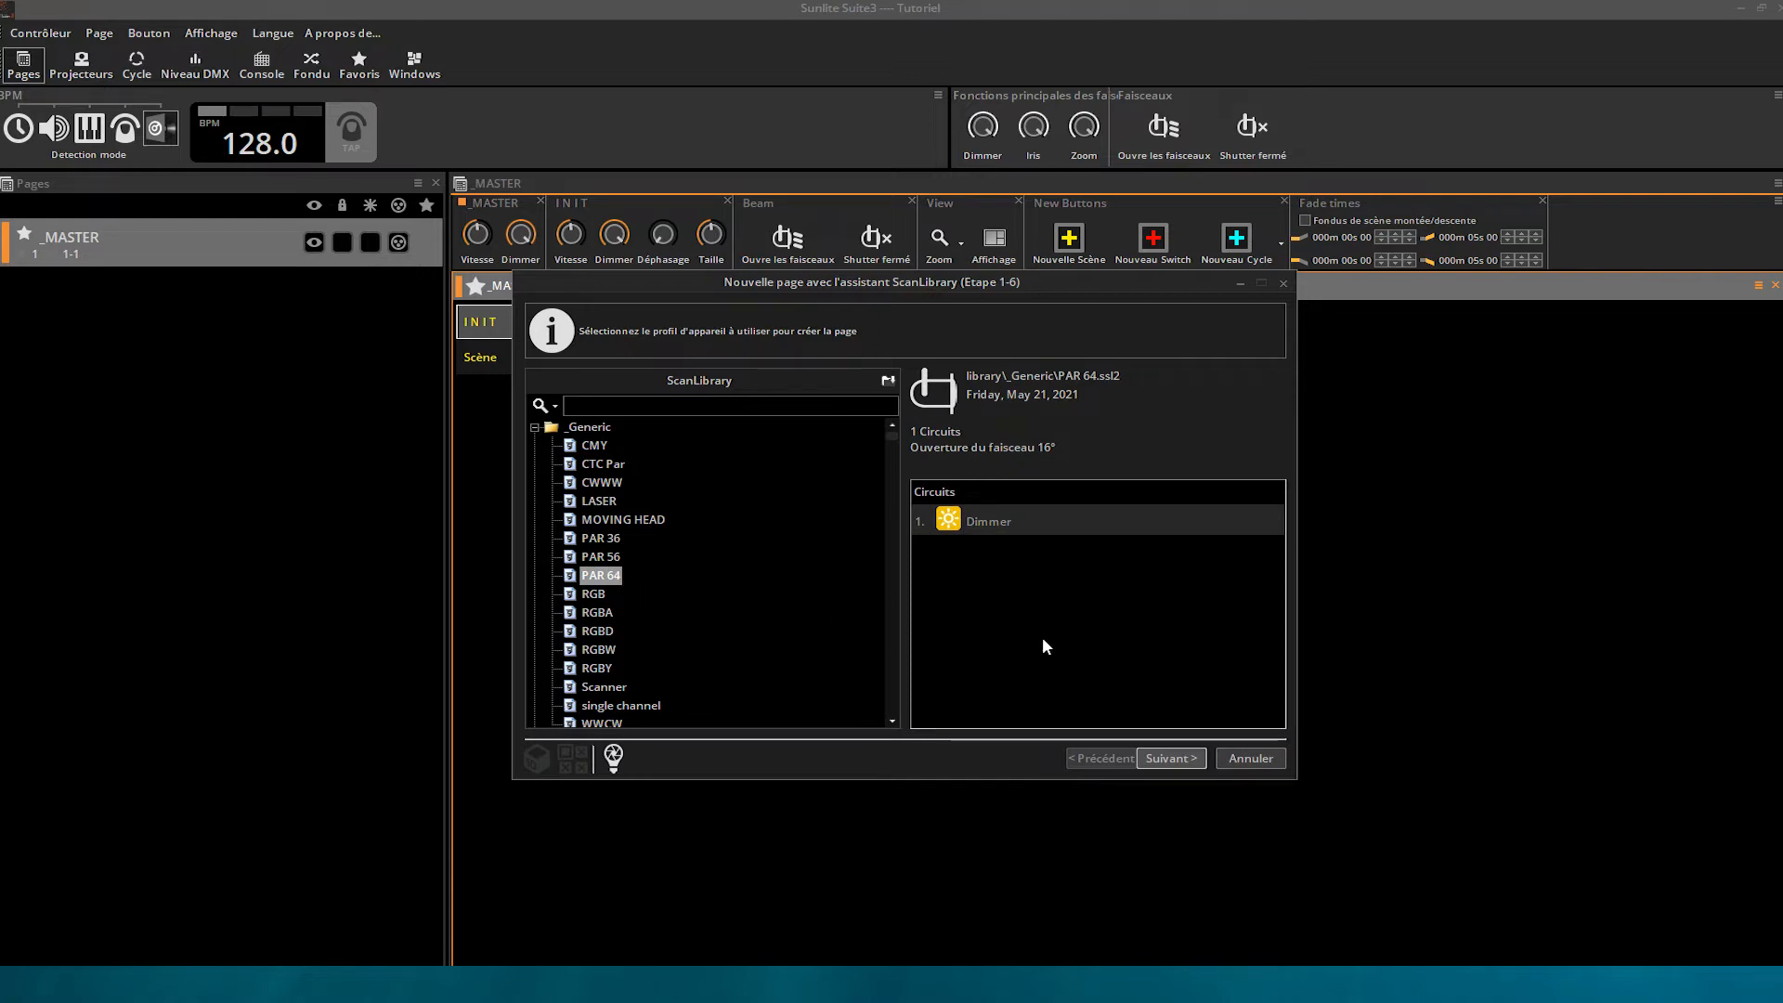
click(1161, 758)
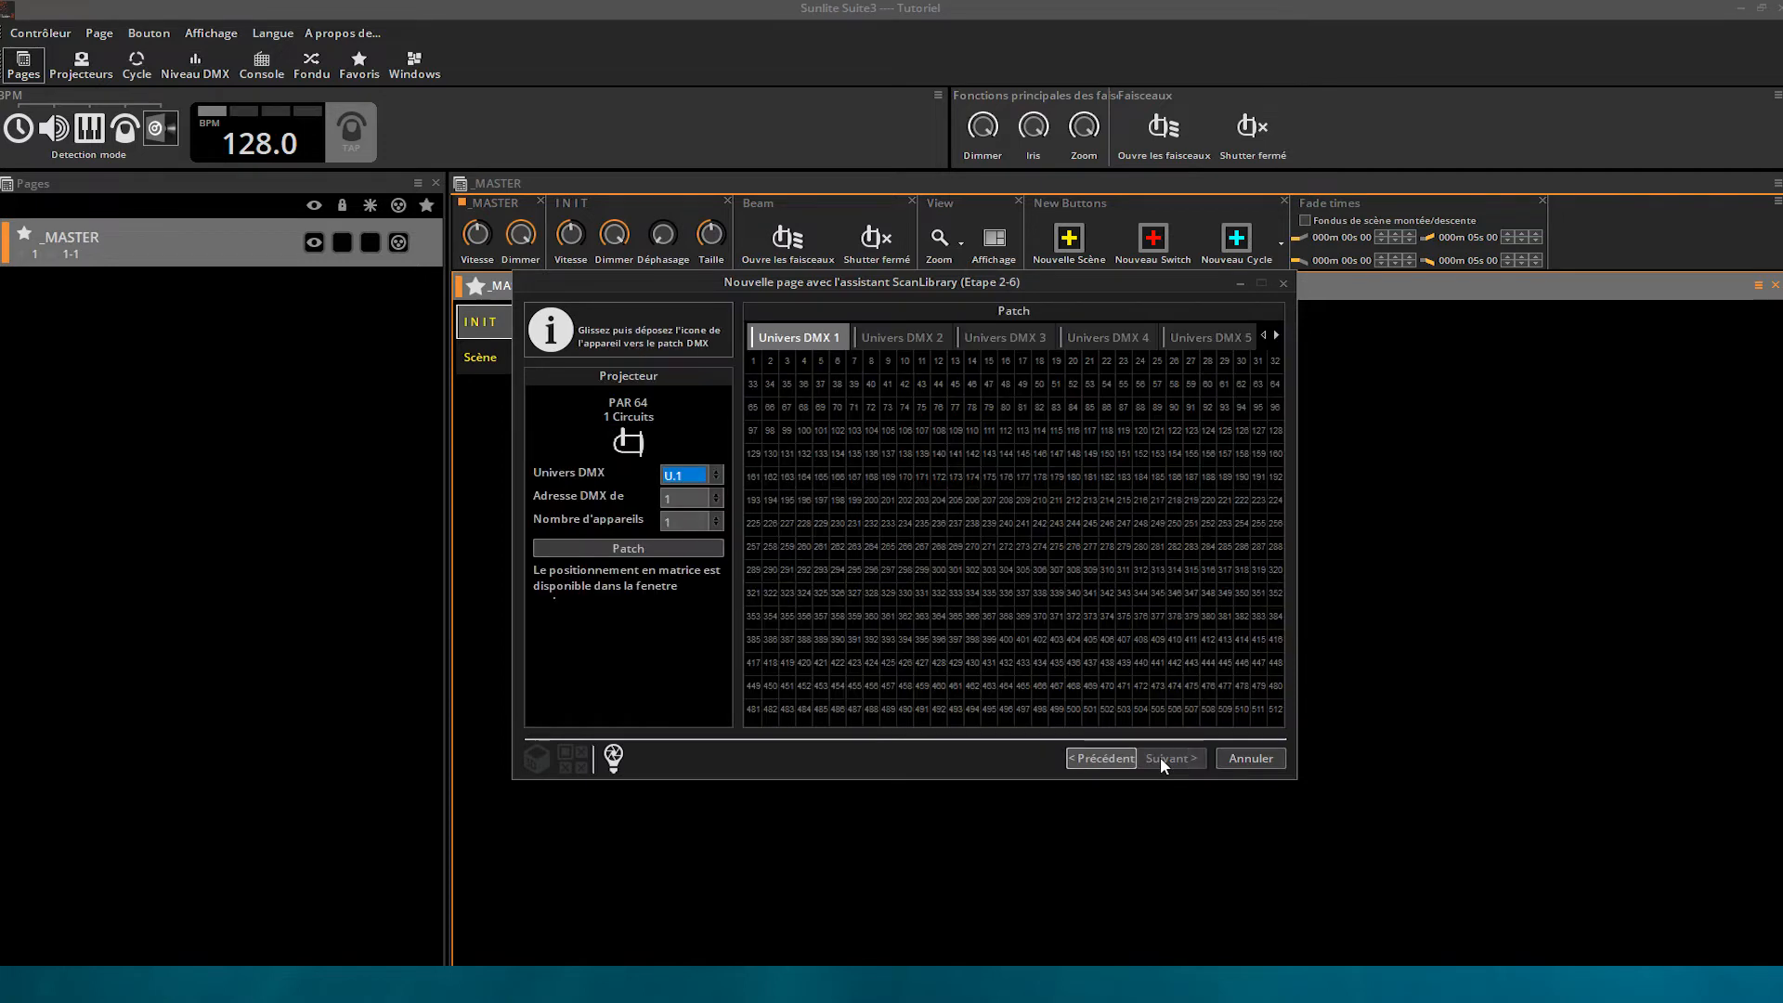
click(721, 521)
click(692, 608)
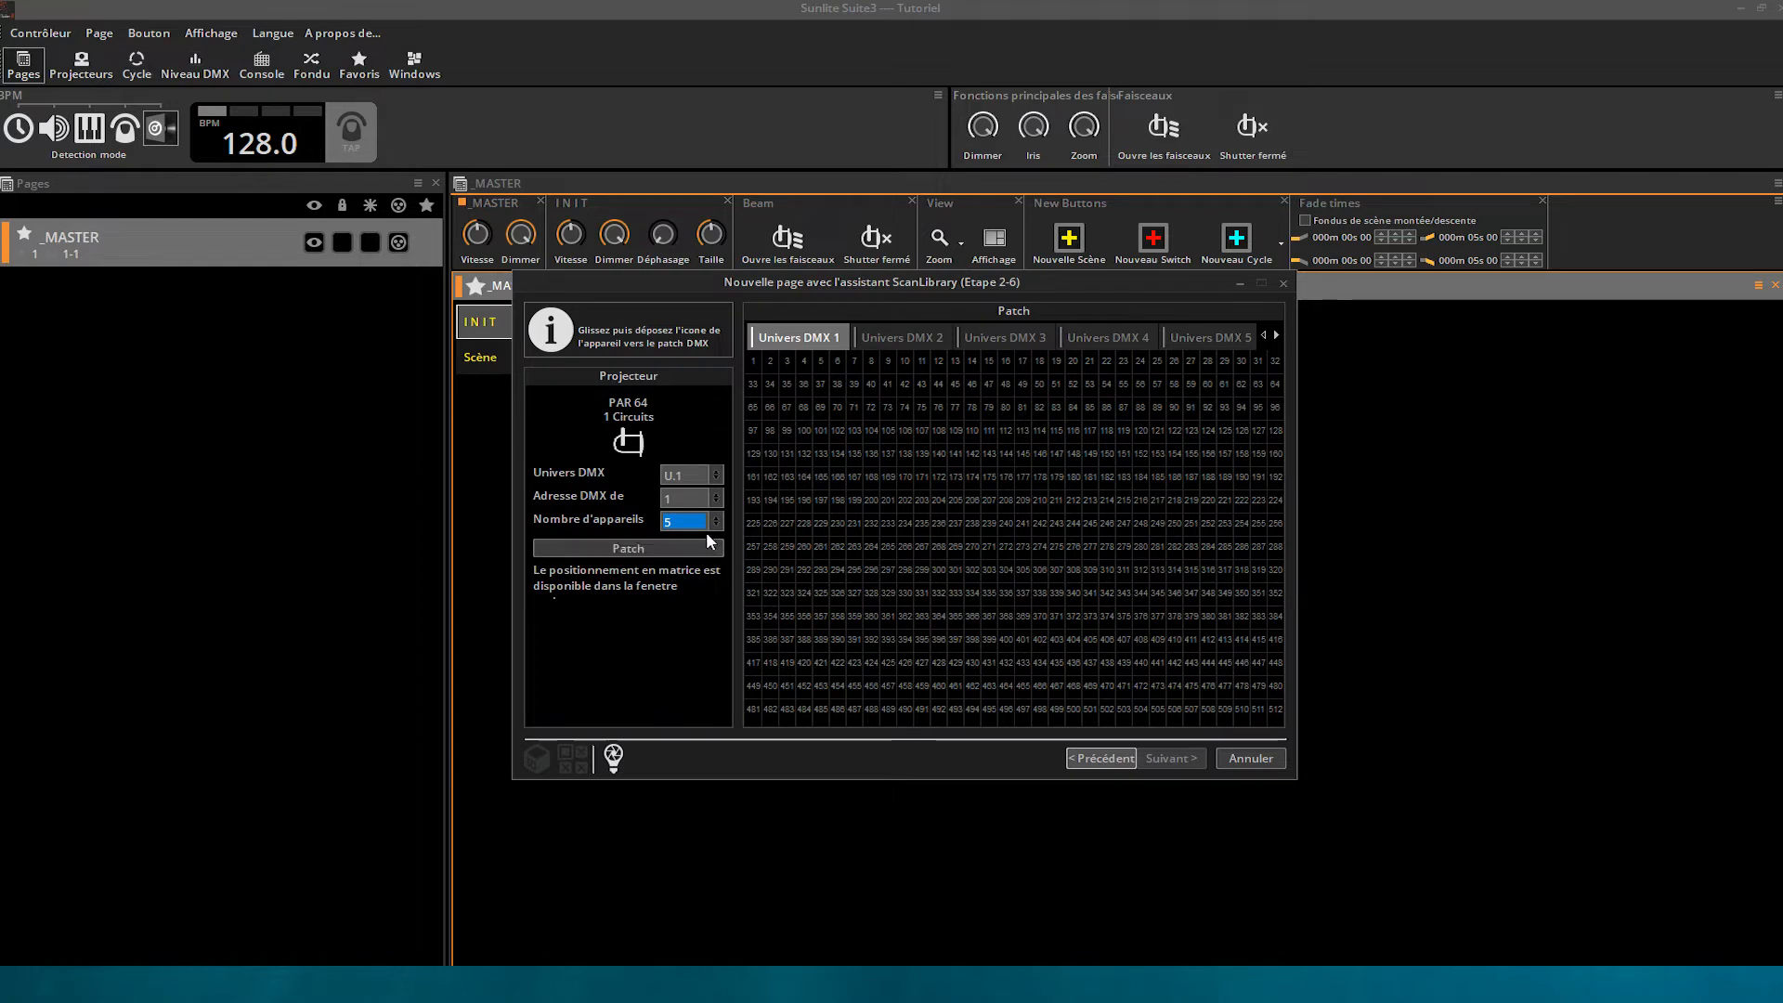
click(713, 522)
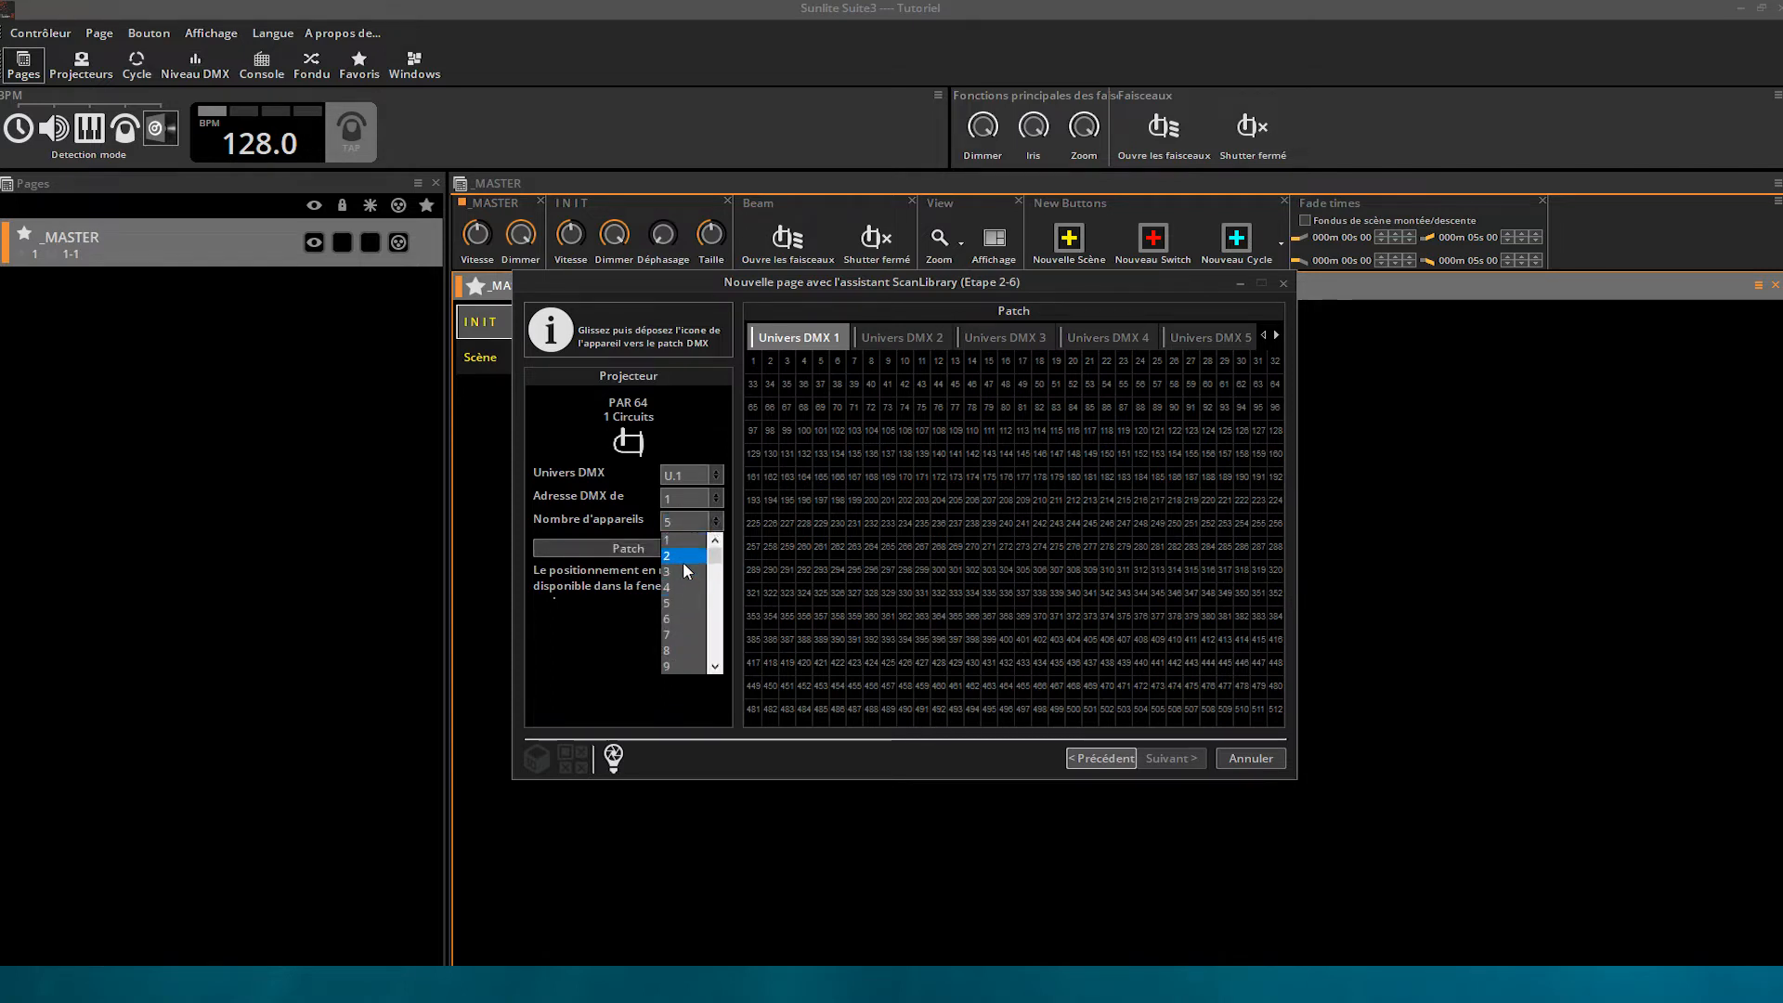
click(686, 524)
Step: Patch 4 PAR 64 fixtures in DMX universe U.5, starting at DMX address 1
click(712, 499)
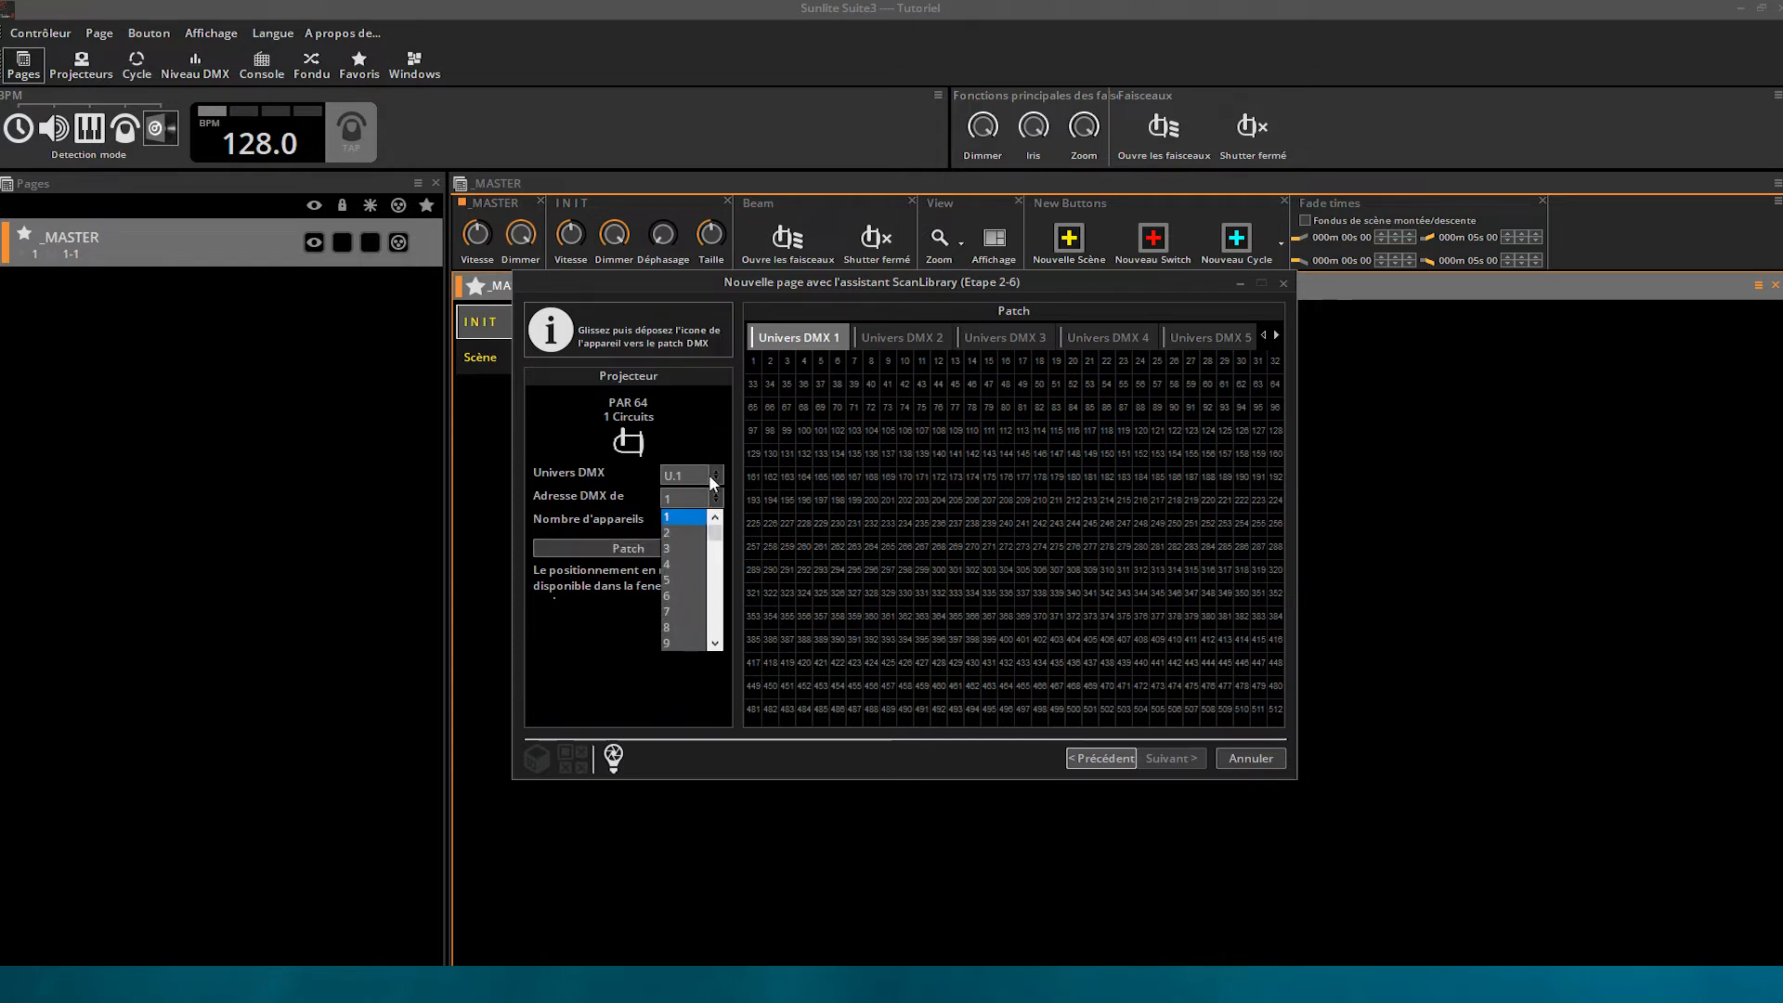
click(711, 474)
click(711, 474)
click(684, 555)
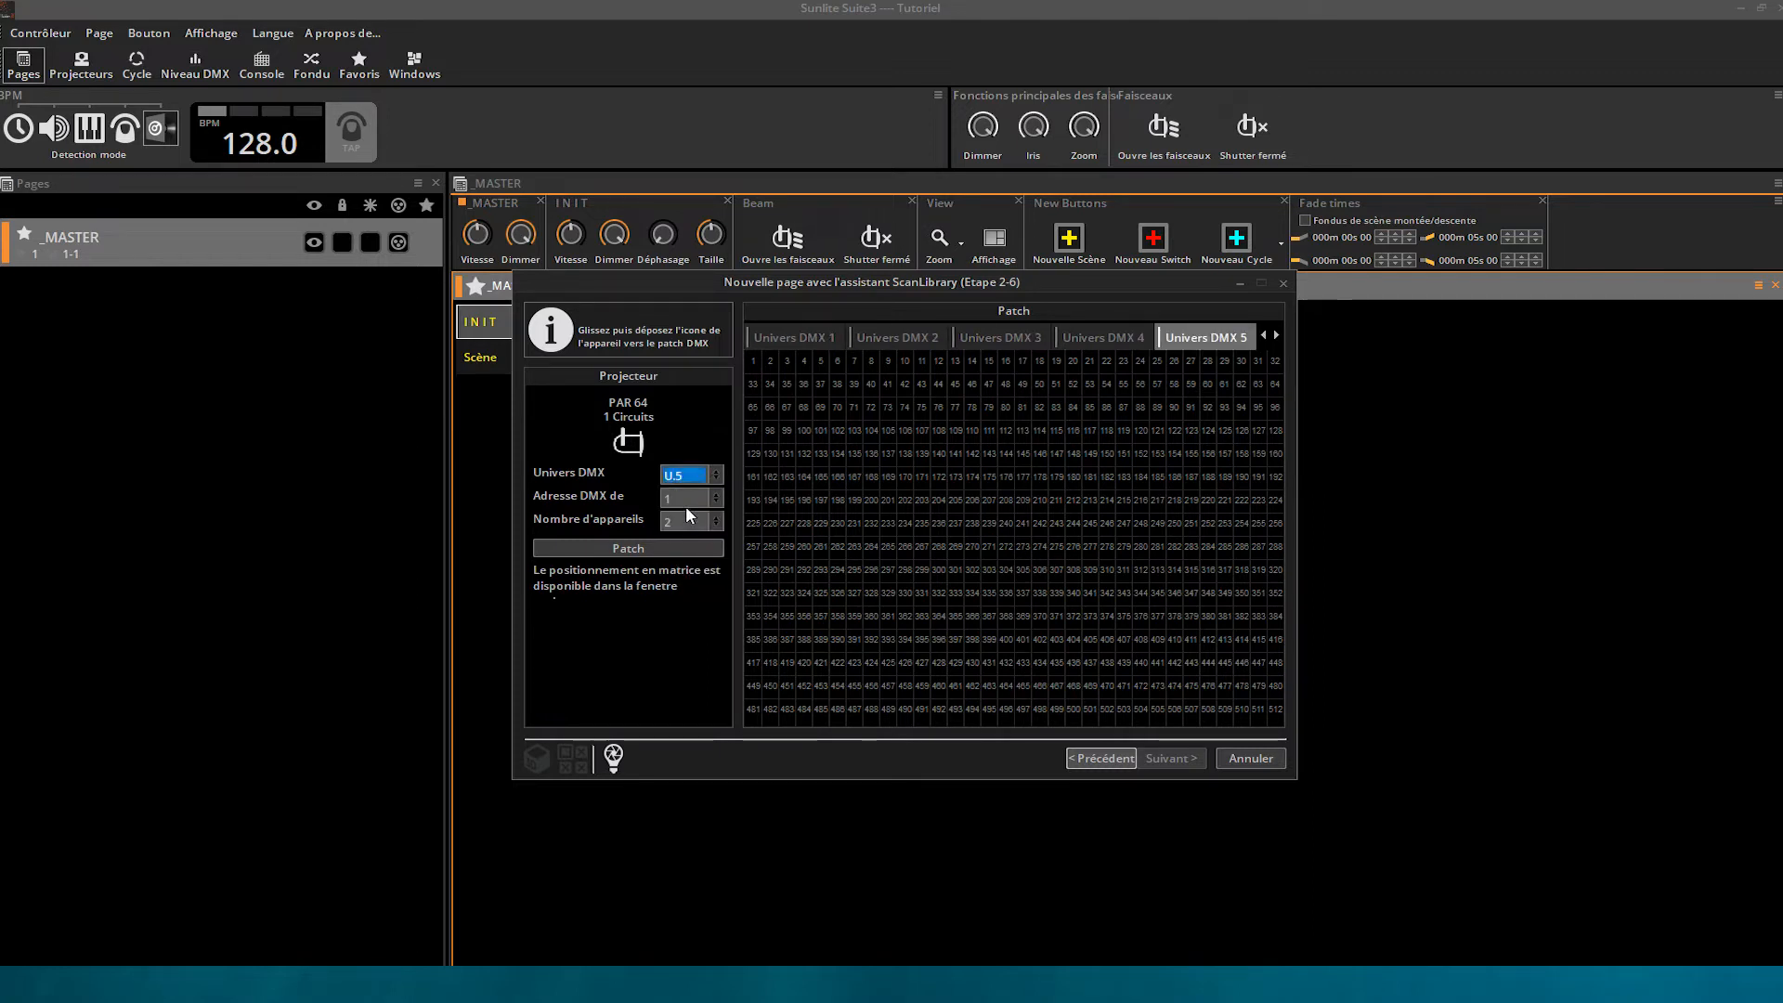
click(663, 547)
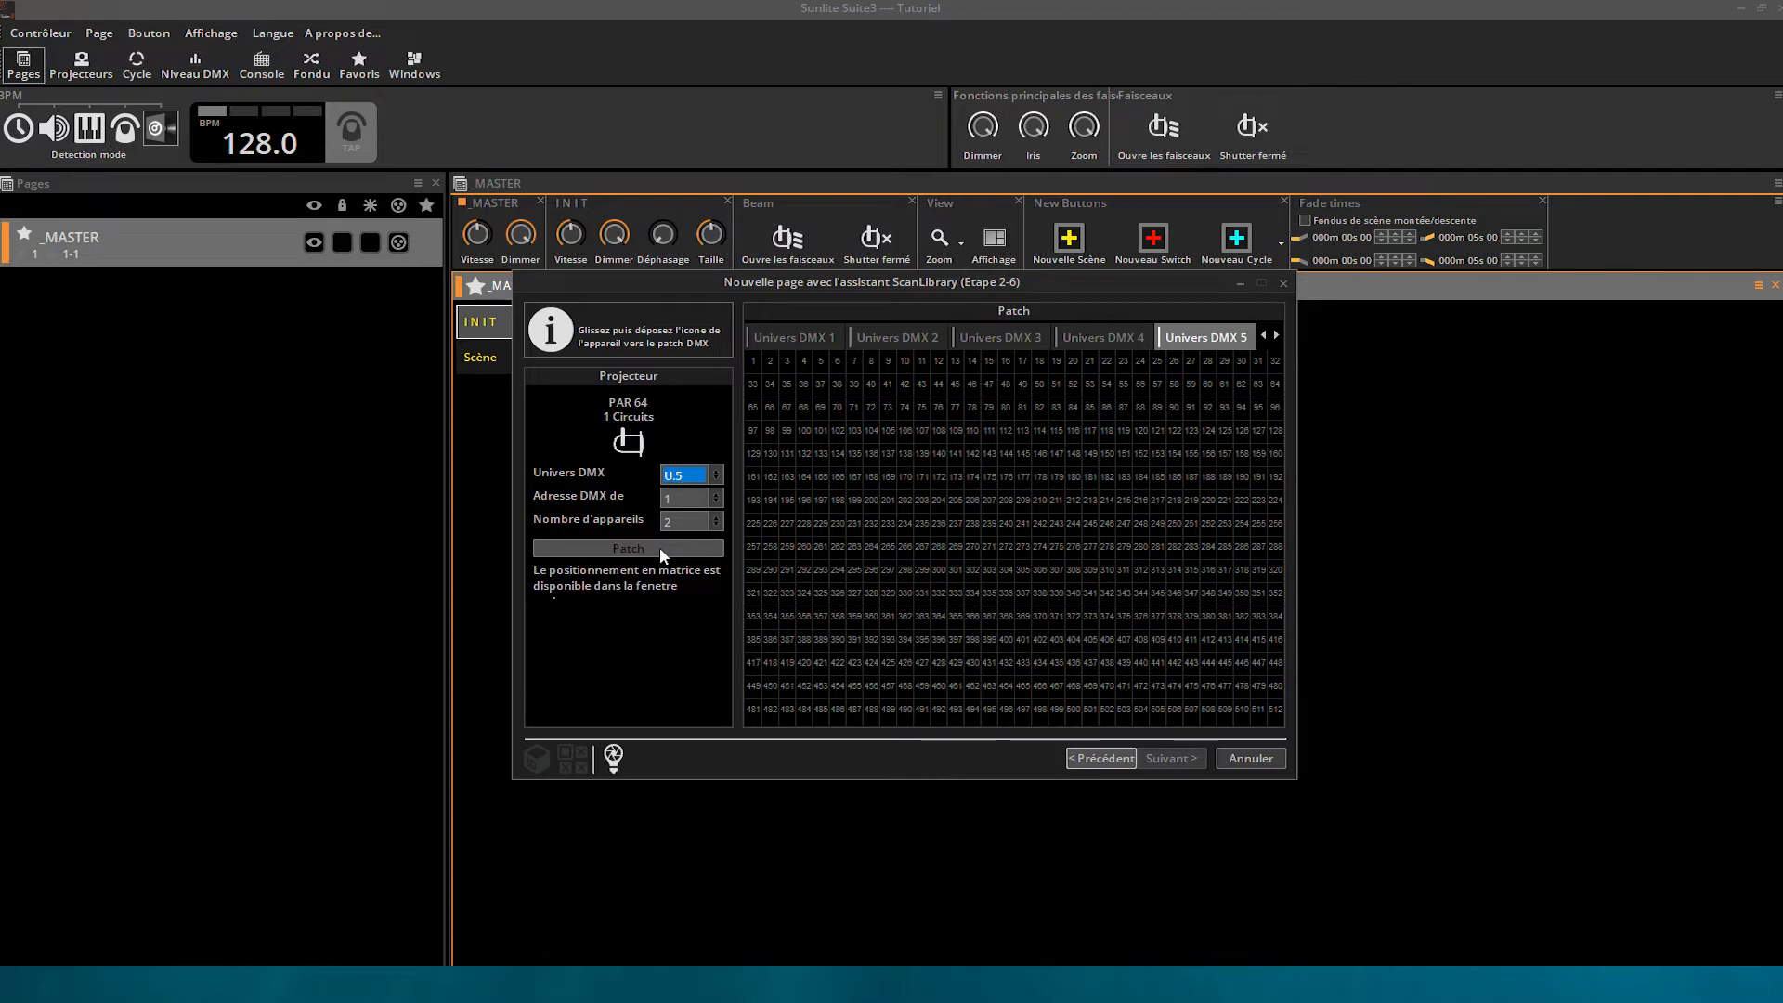
click(712, 522)
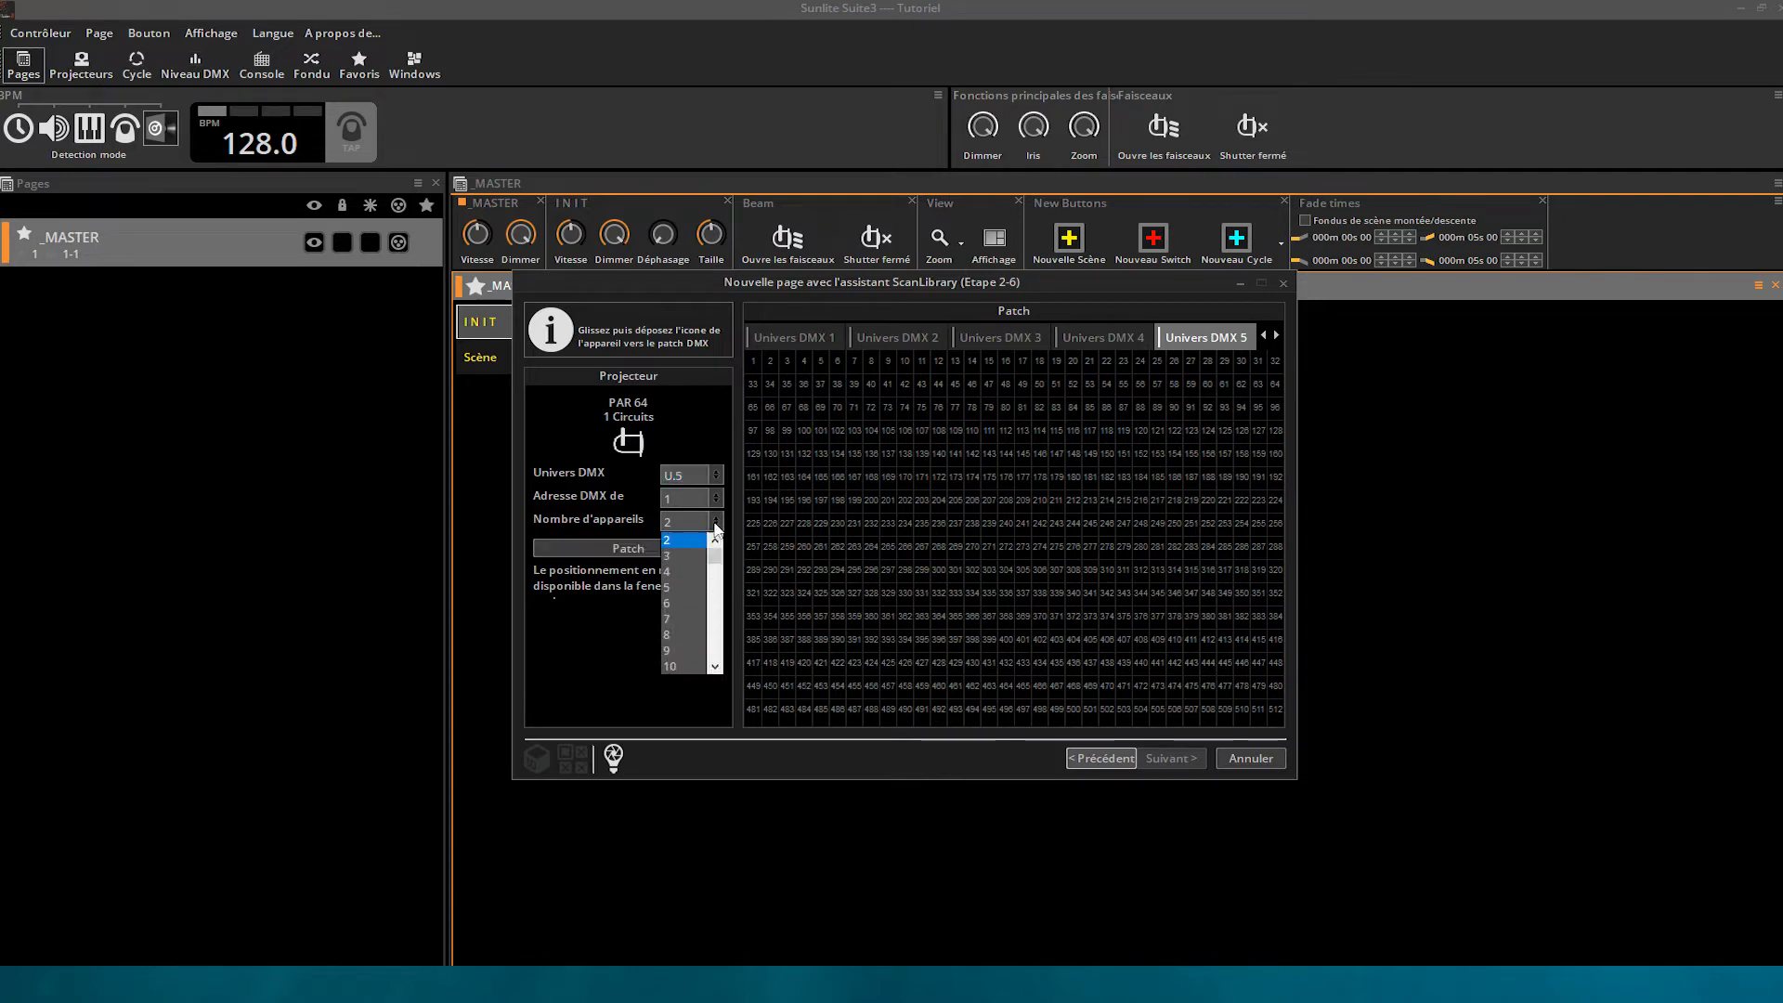
click(685, 574)
click(645, 550)
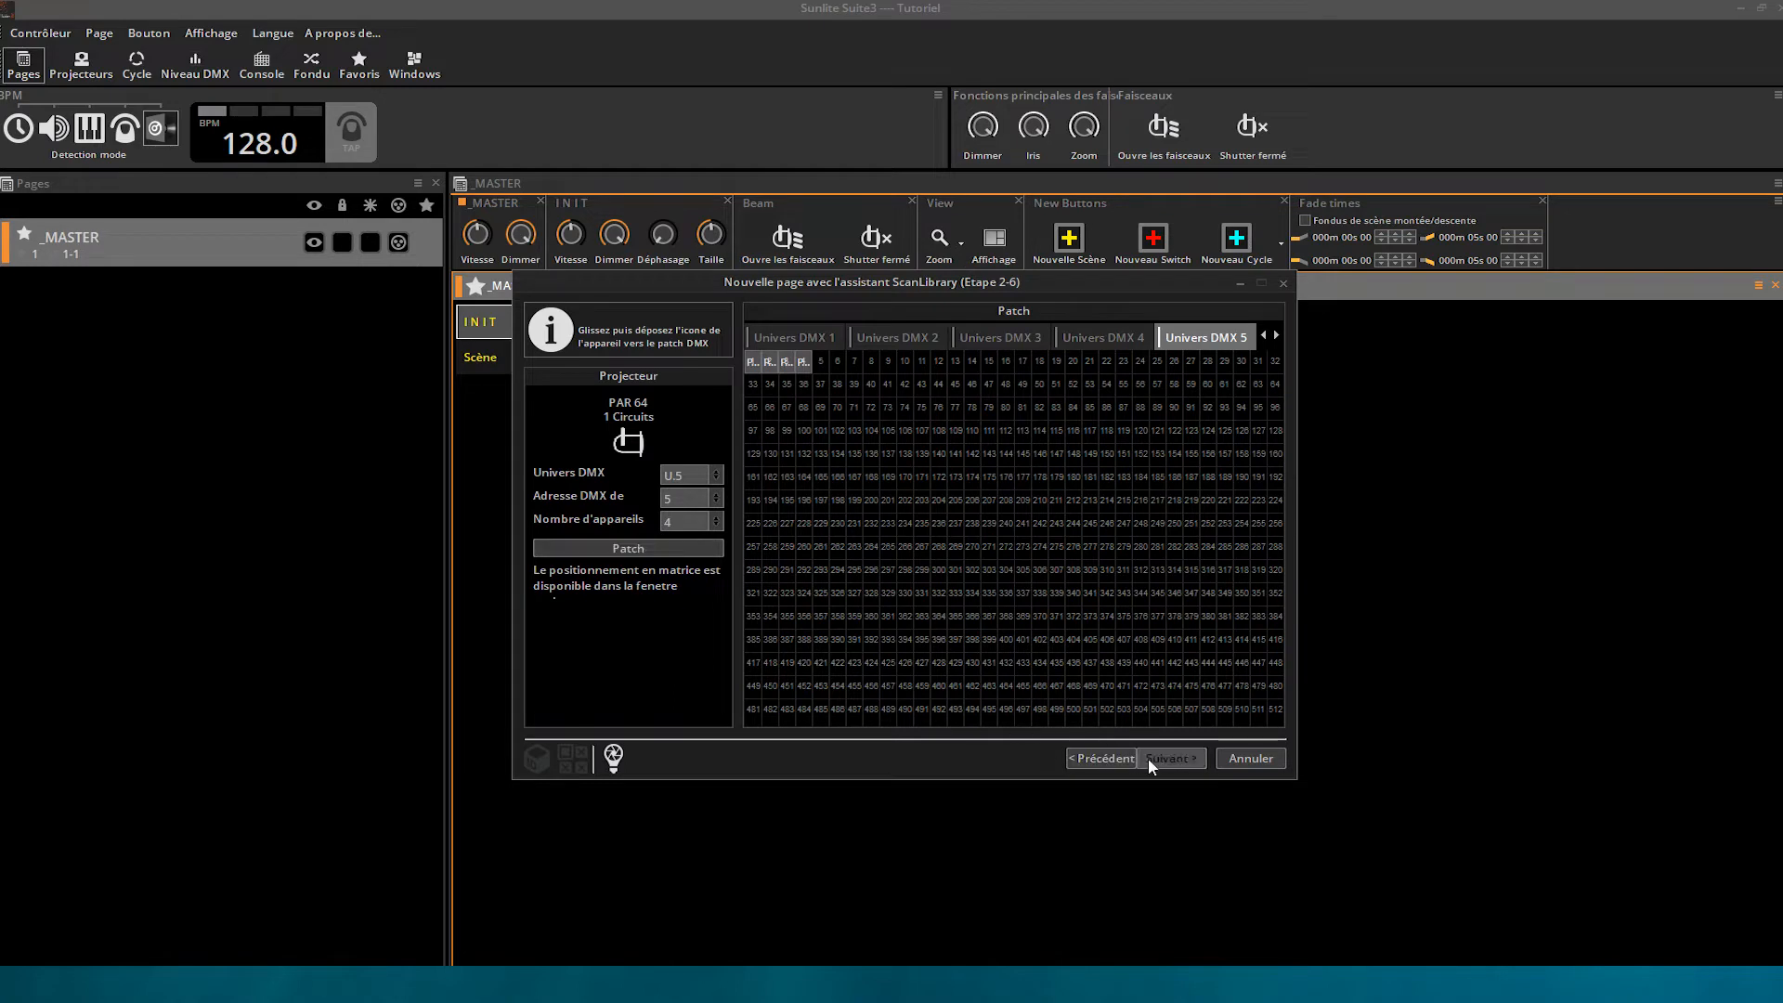
Step: Complete the PAR 64 page wizard with Enable All solo presets and Ouvre les faisceaux activated, keeping the default preprogrammed scenes
click(1152, 758)
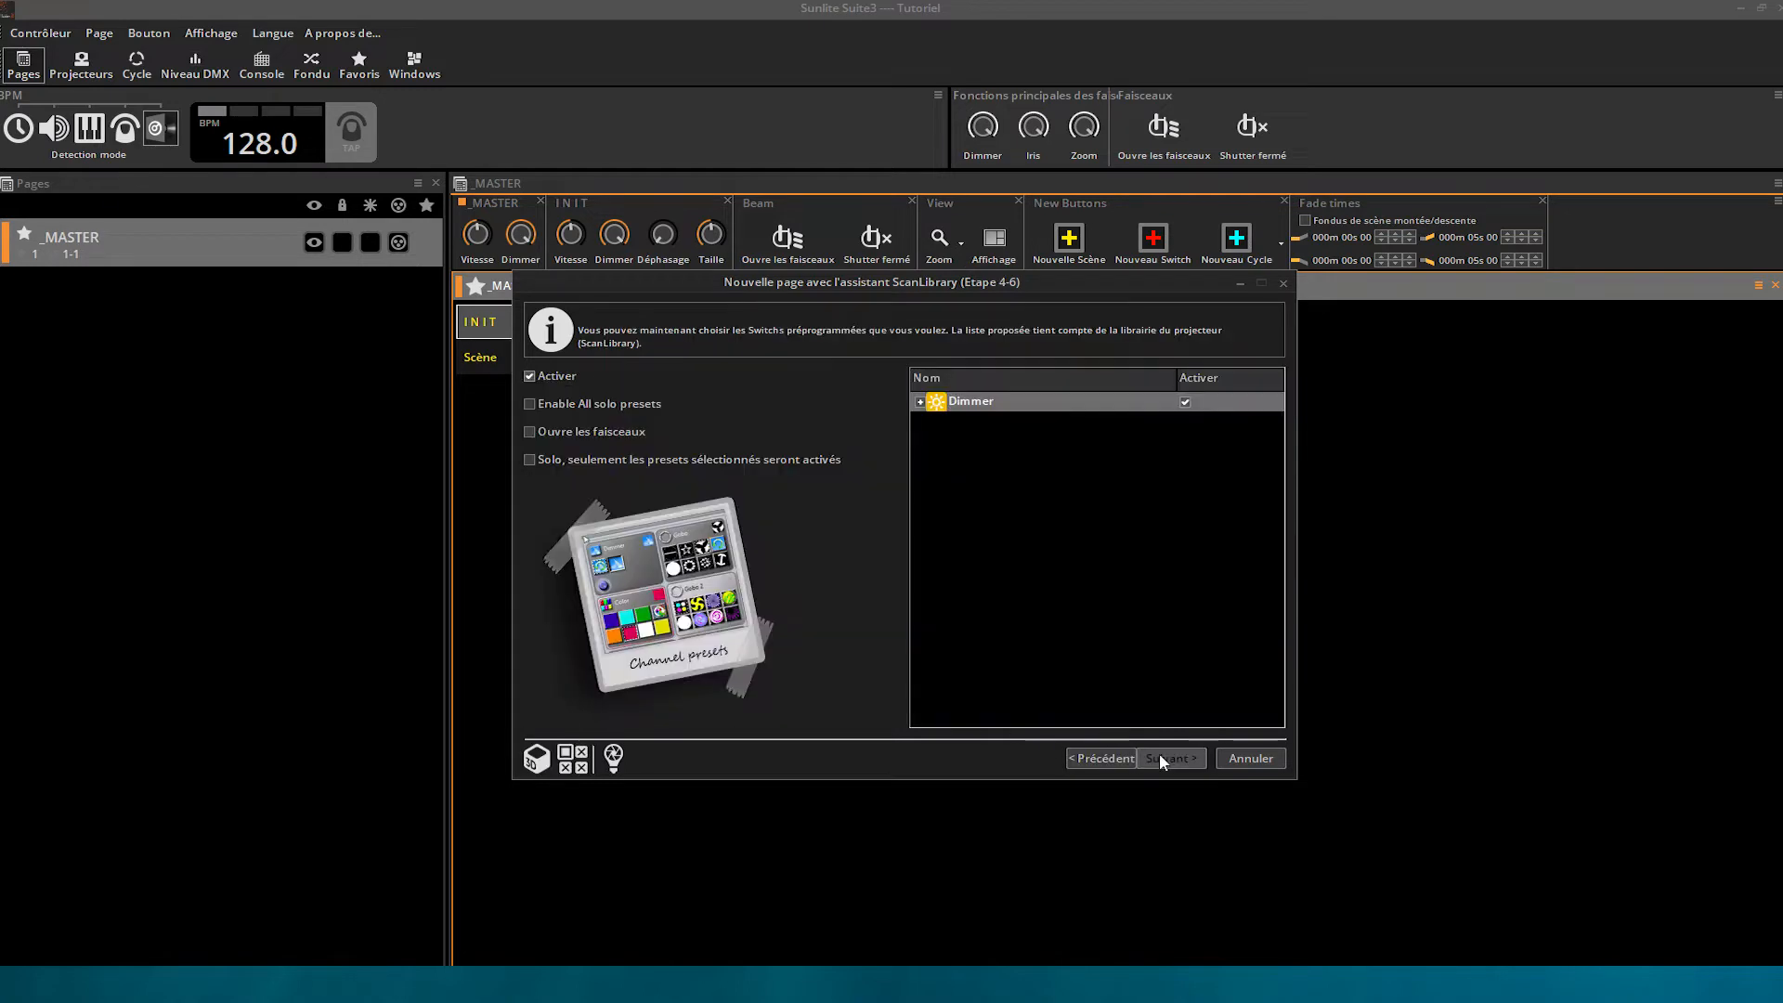
click(615, 405)
click(597, 431)
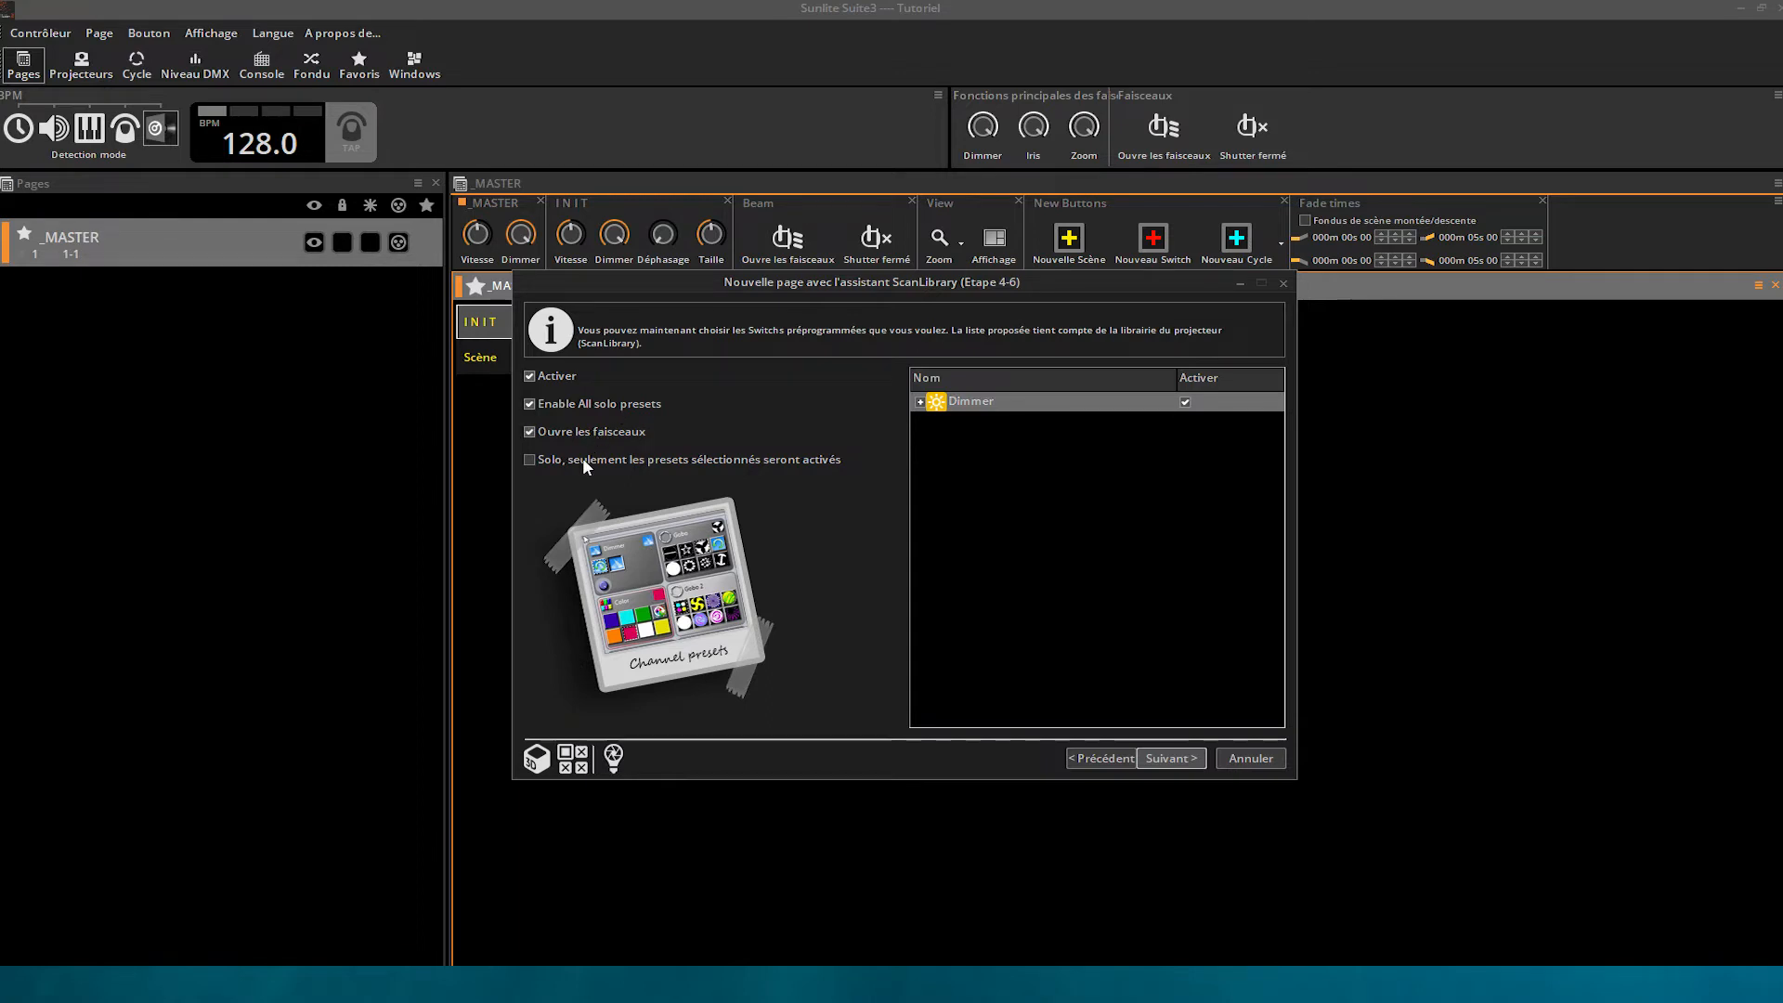
click(1178, 760)
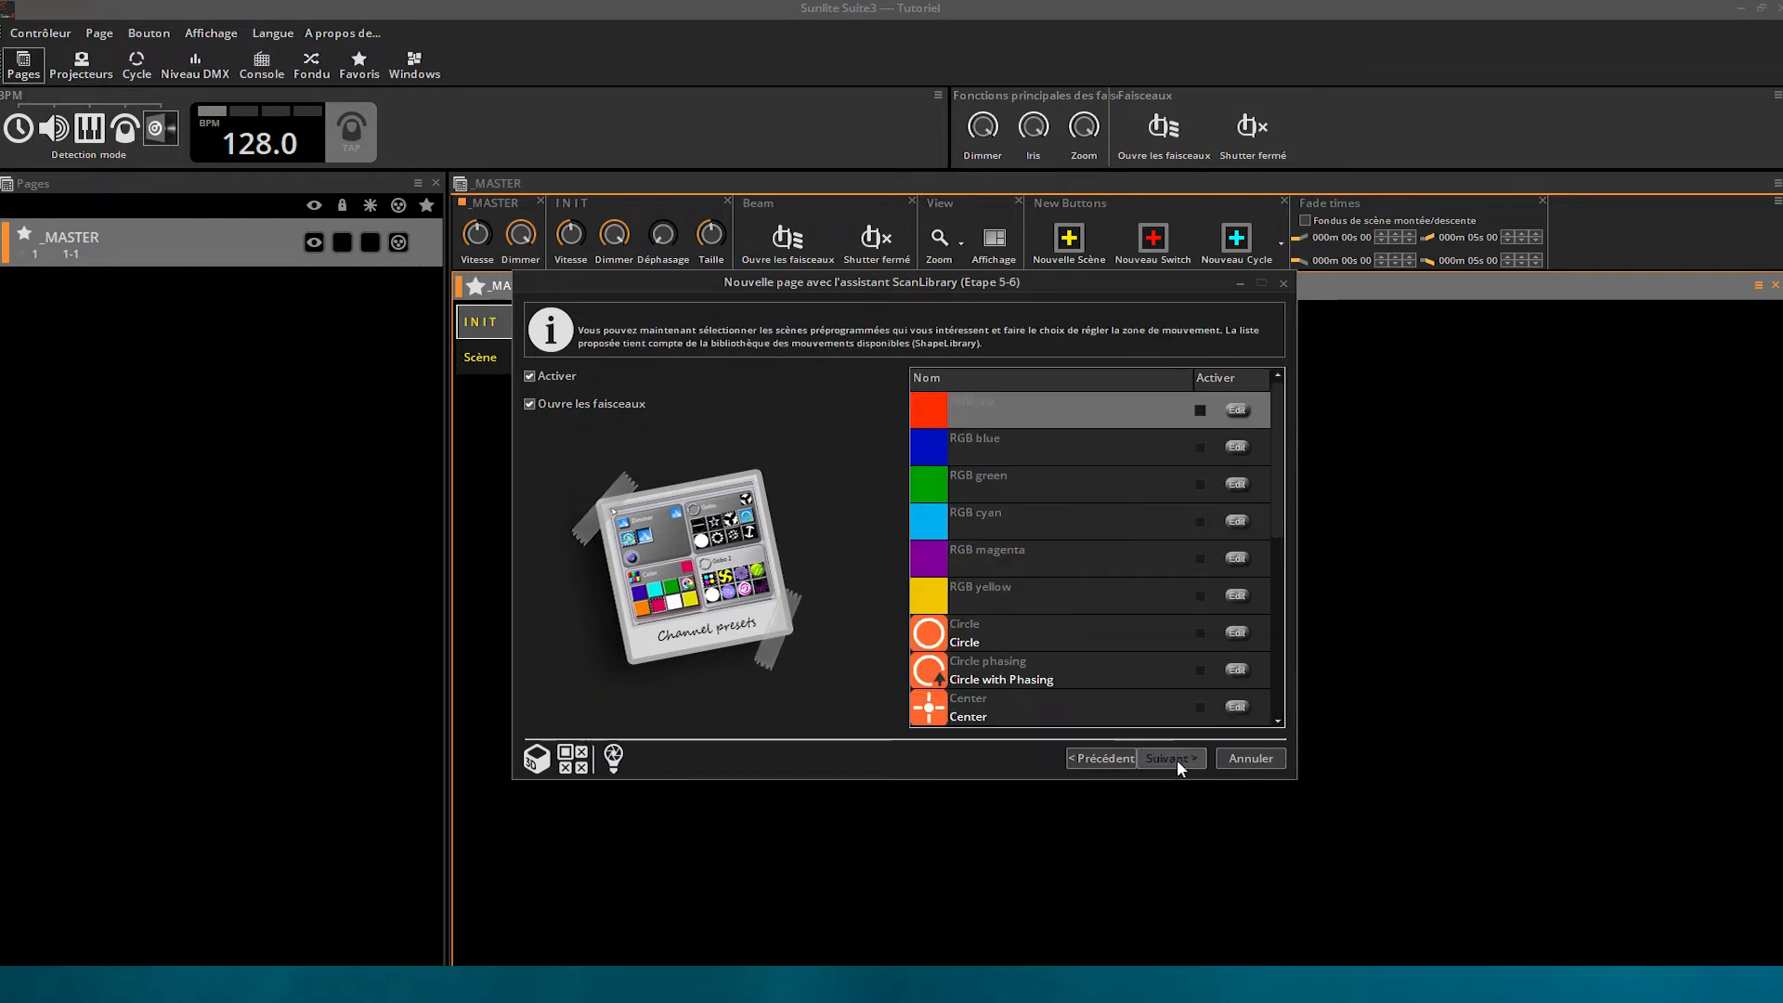
click(1178, 760)
click(1171, 759)
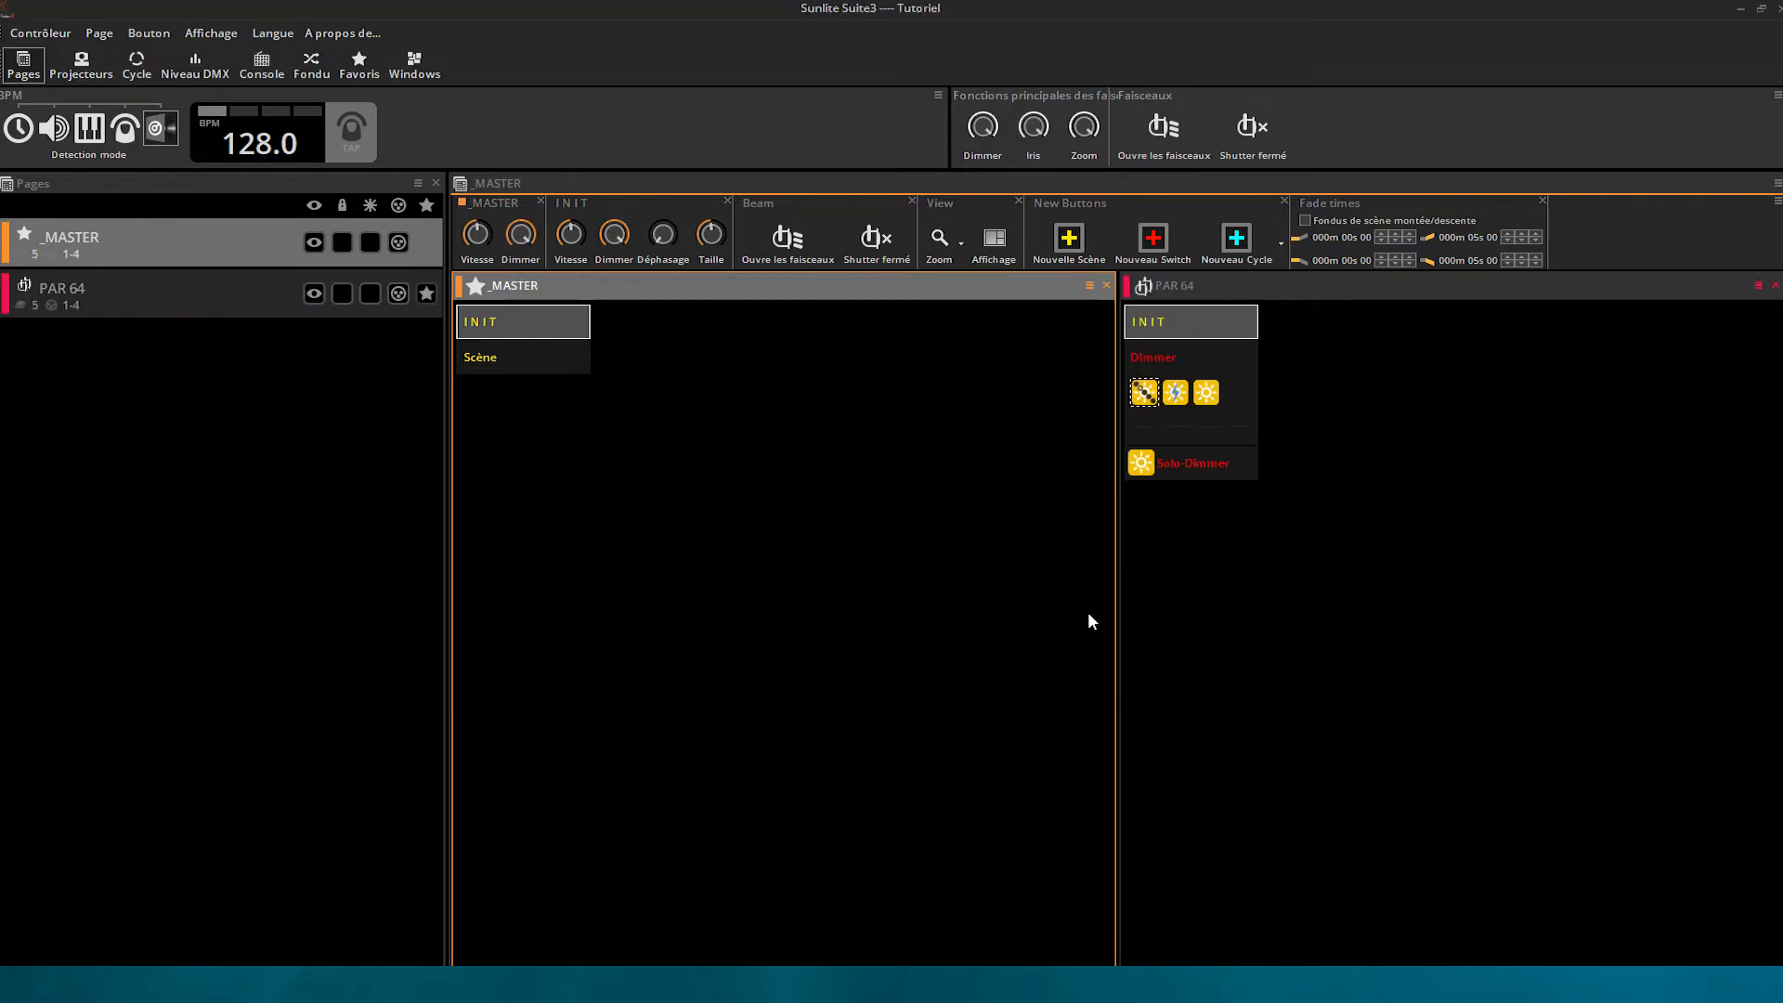
Step: Widen the PAR 64 page area, activate its Solo-Dimmer switch, and inspect universe 4 in the Art-Net monitor
drag(1114, 577, 702, 557)
click(783, 465)
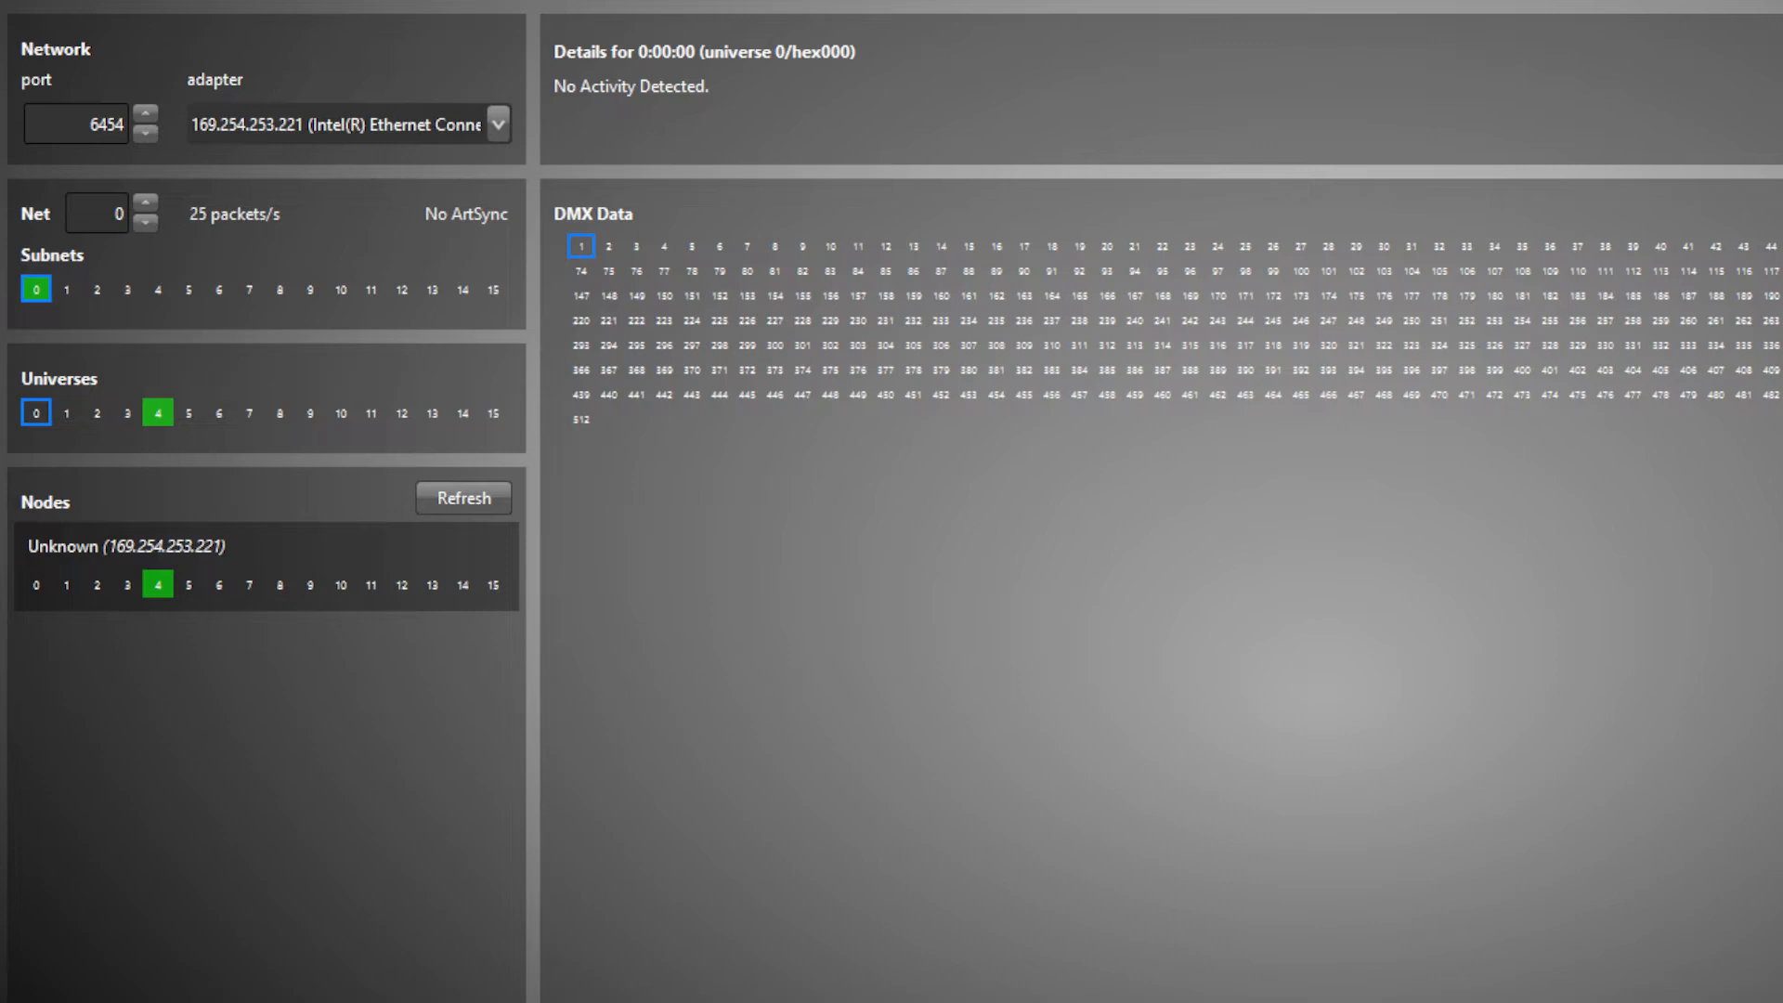
click(158, 412)
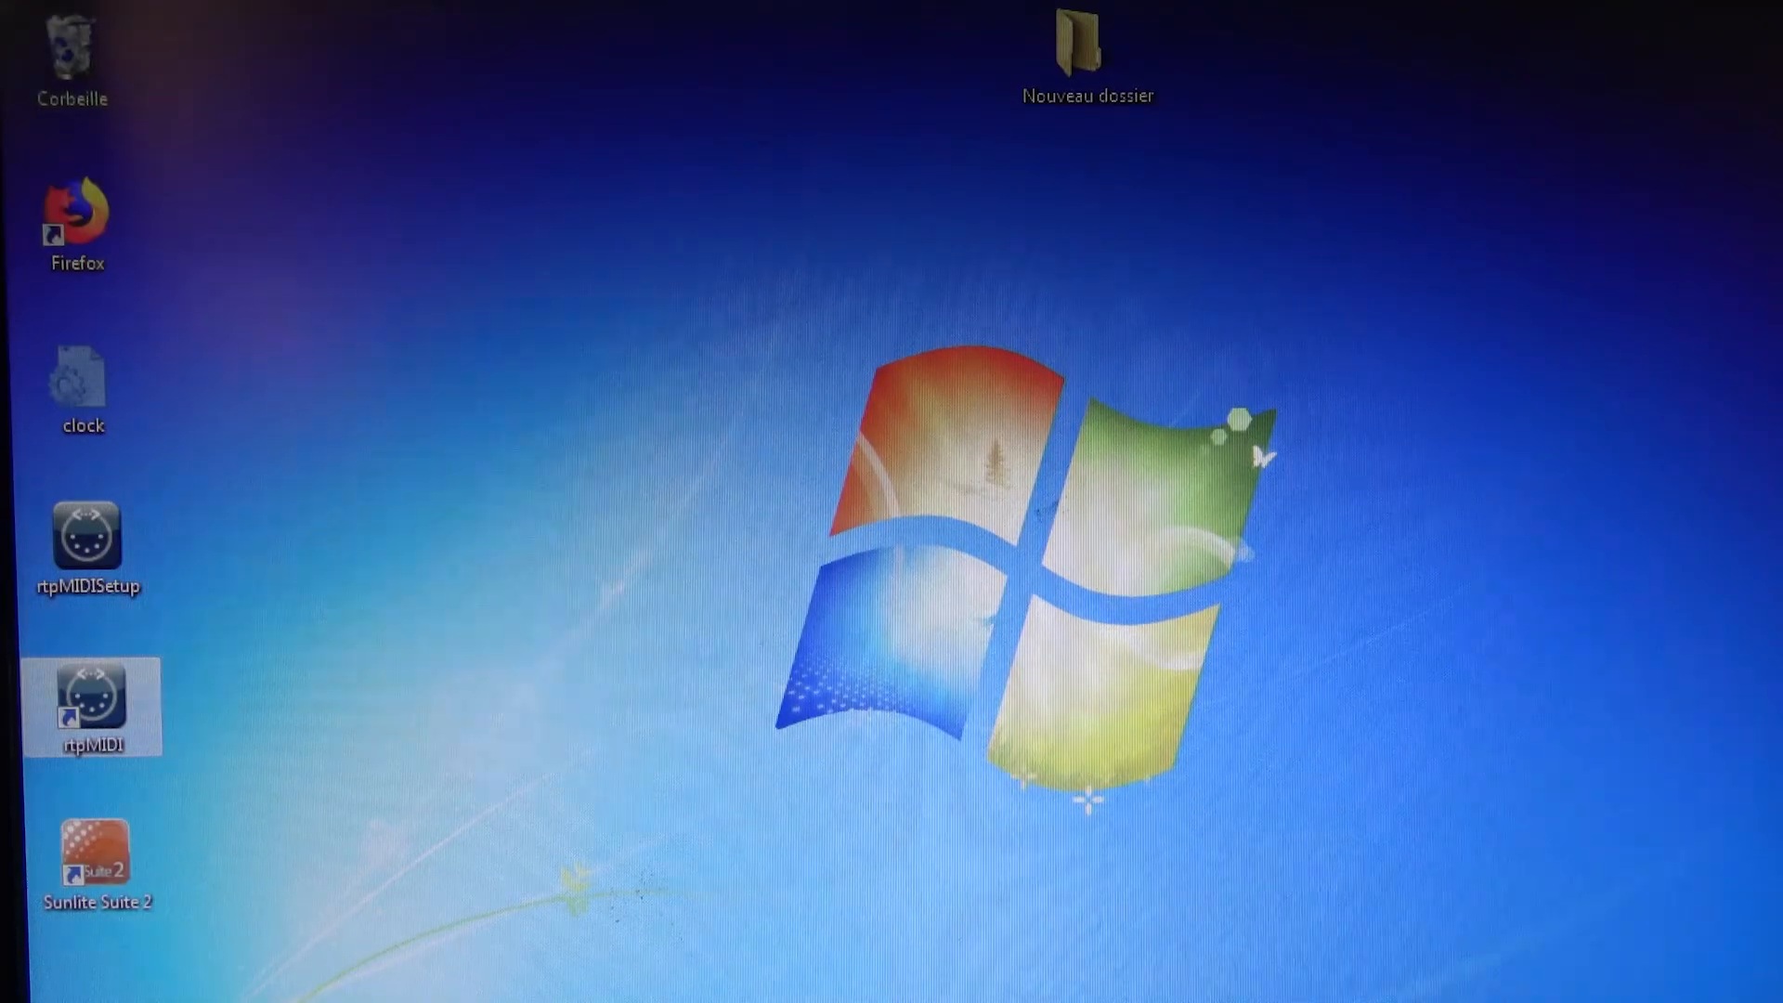
Step: Launch rtpMIDI on the second computer, leaving a single window open in the middle of the desktop
key(Return)
key(Return)
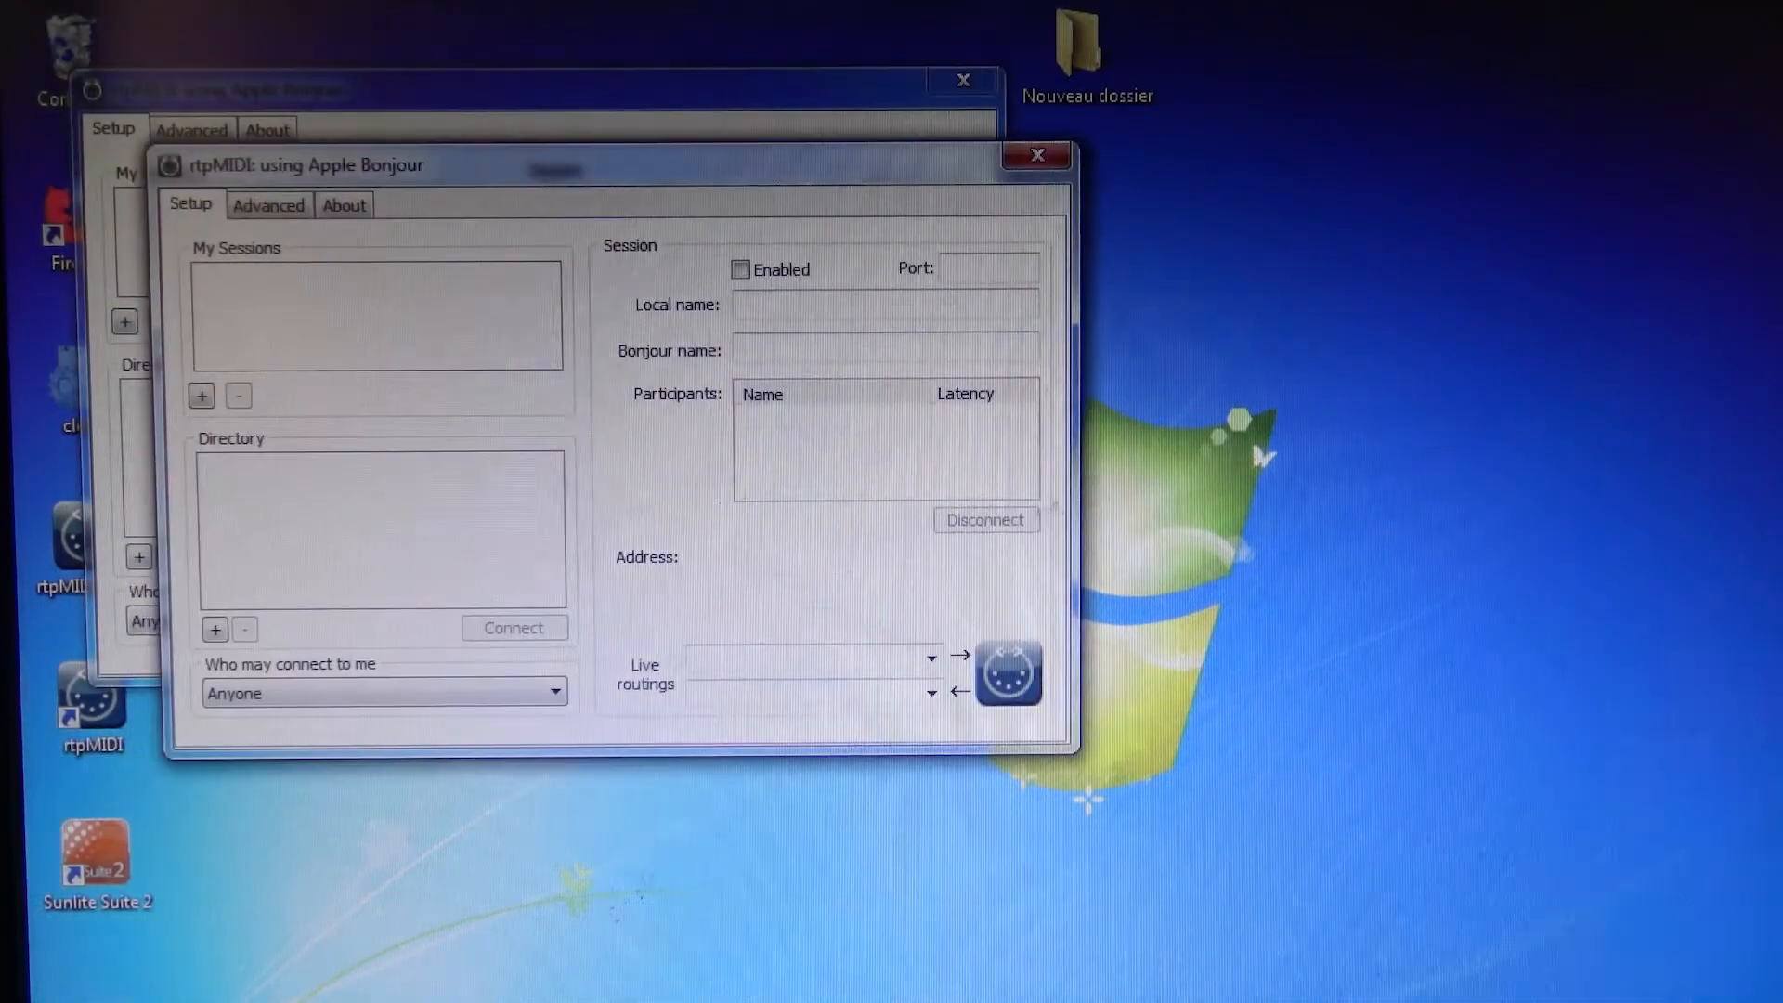
click(1031, 160)
drag(802, 108, 1202, 266)
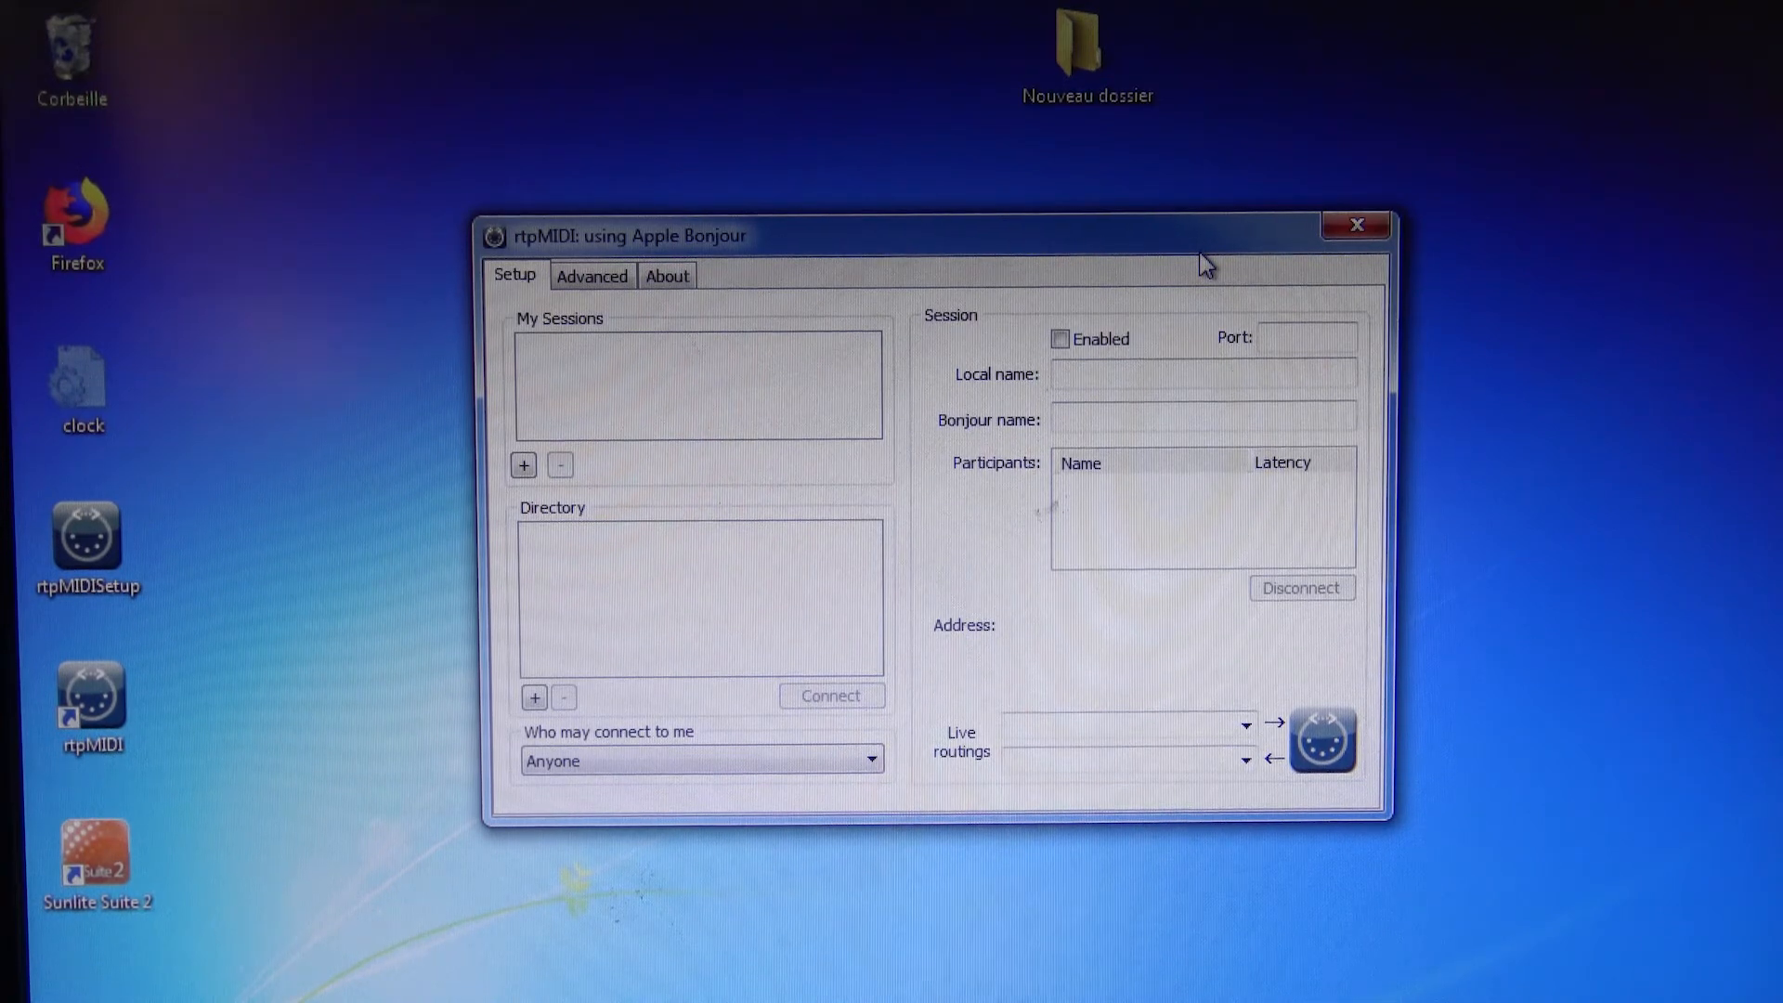
Step: Remove the duplicate entries from My Sessions in rtpMIDI and create a single new session
click(523, 466)
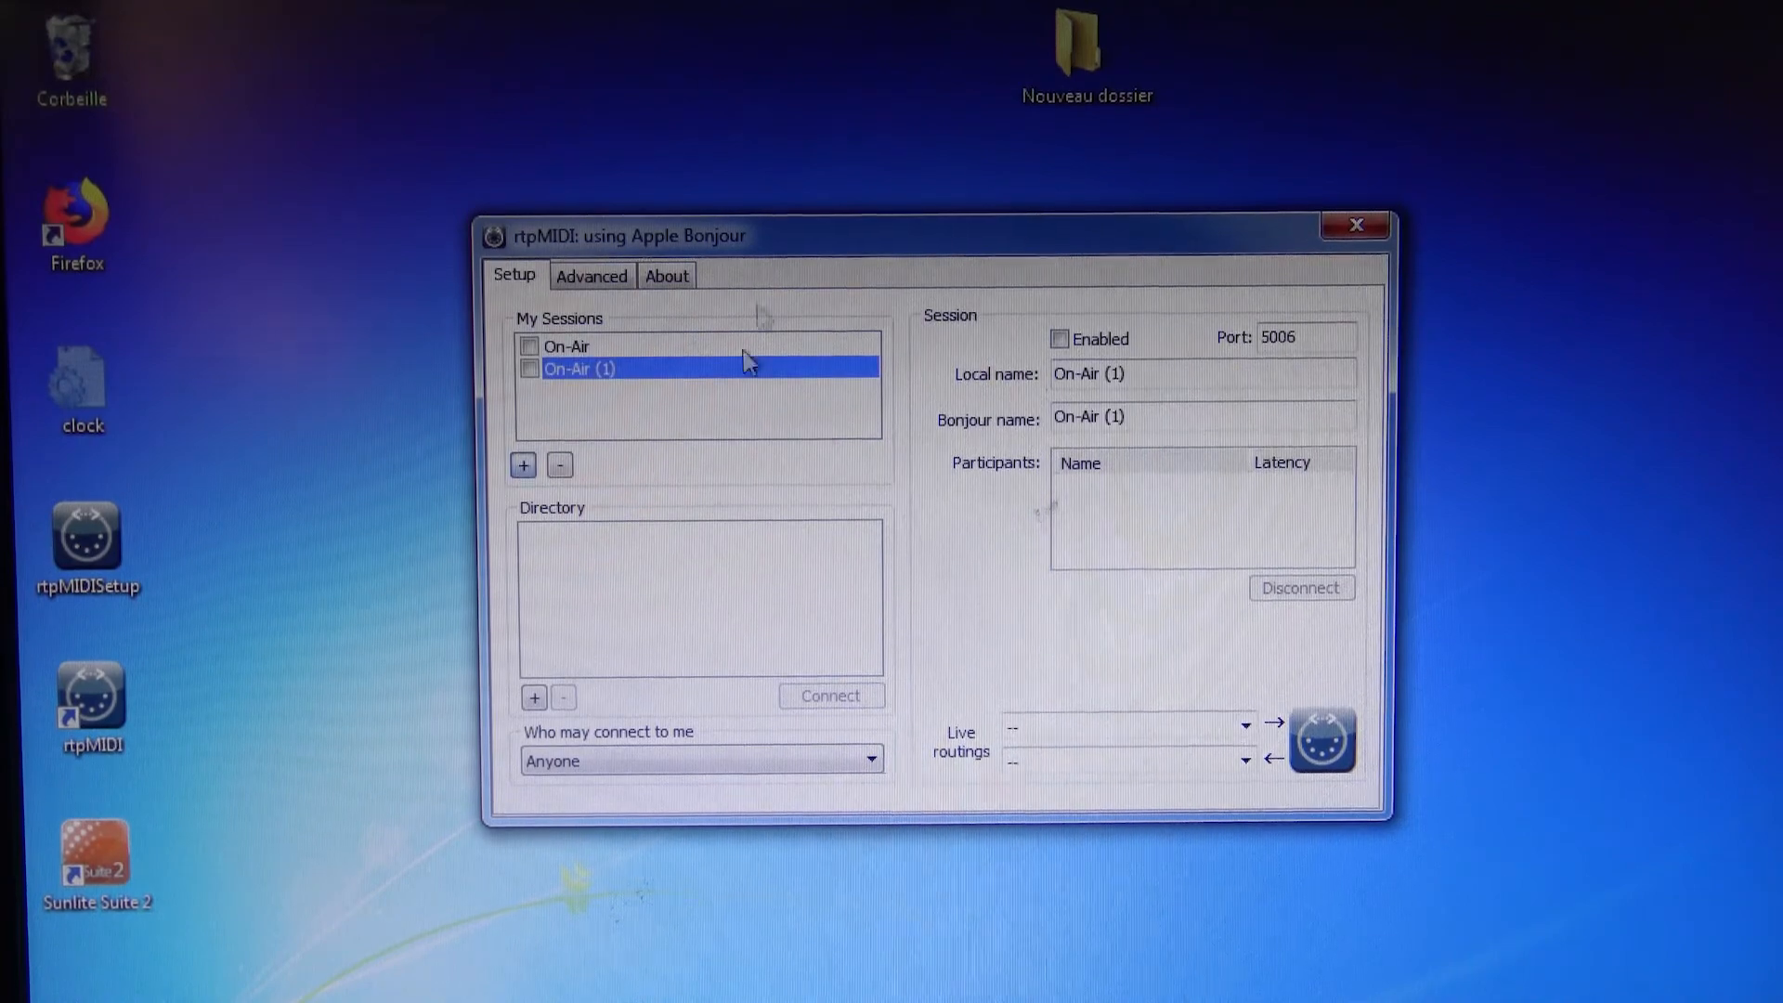
click(560, 465)
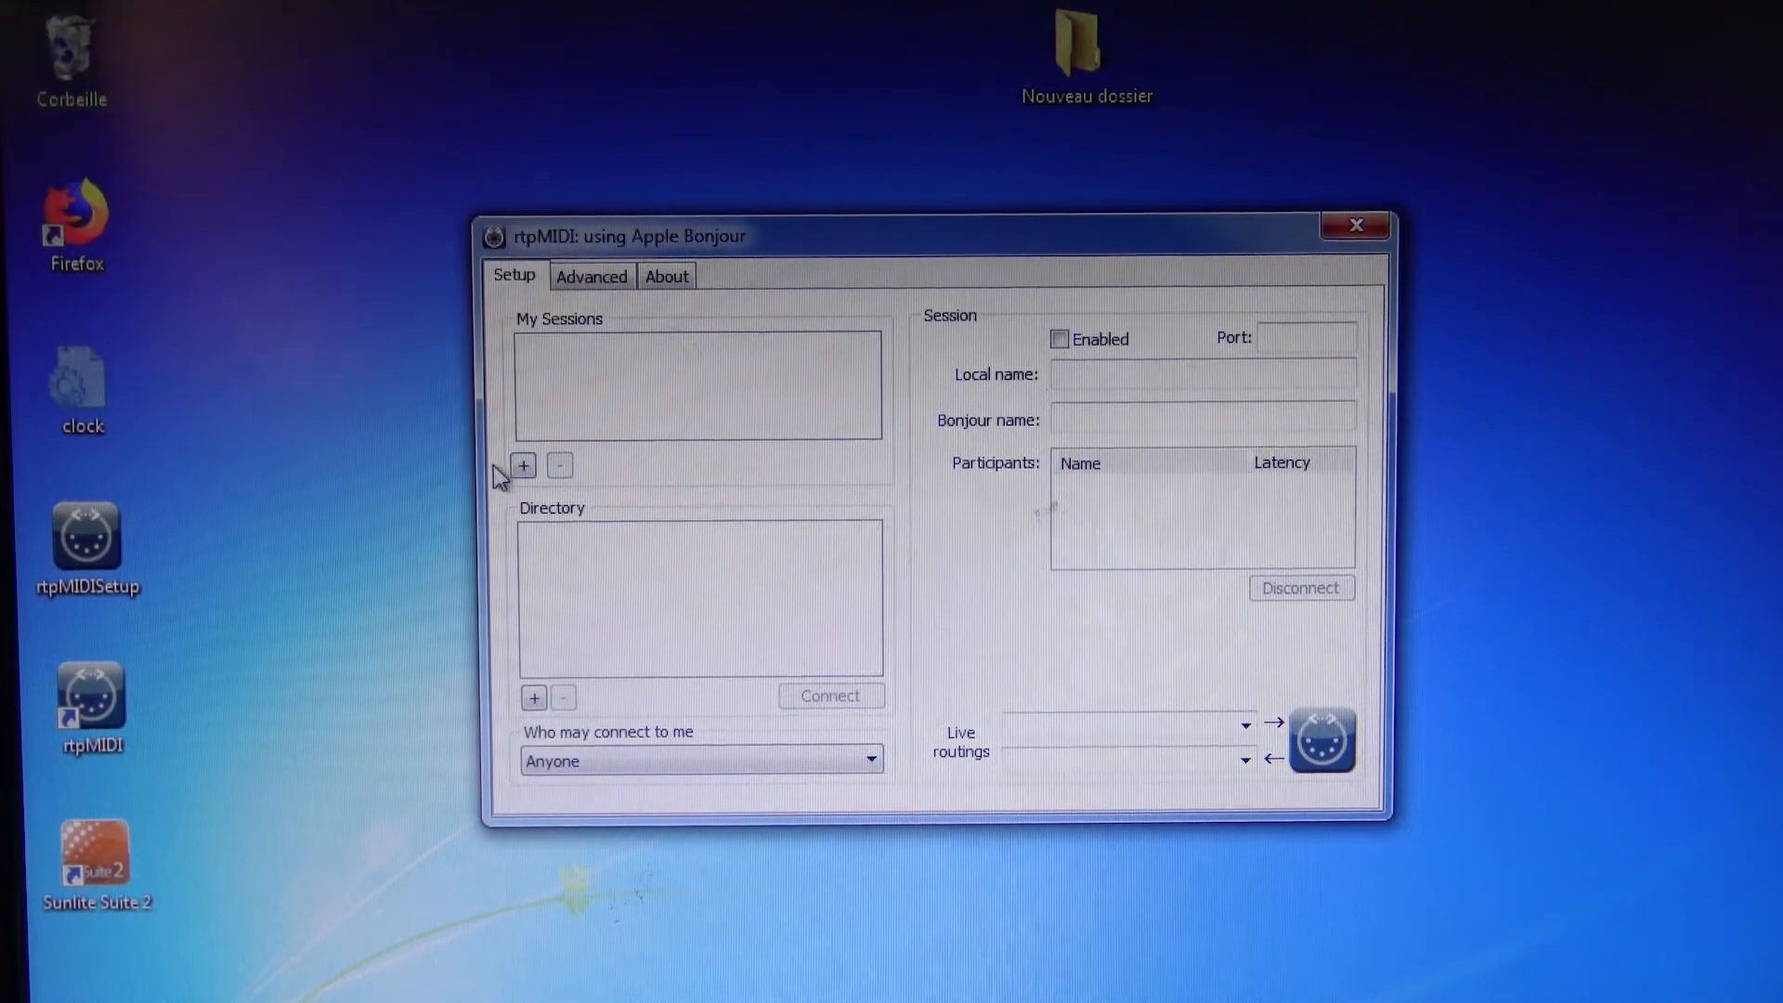
click(520, 466)
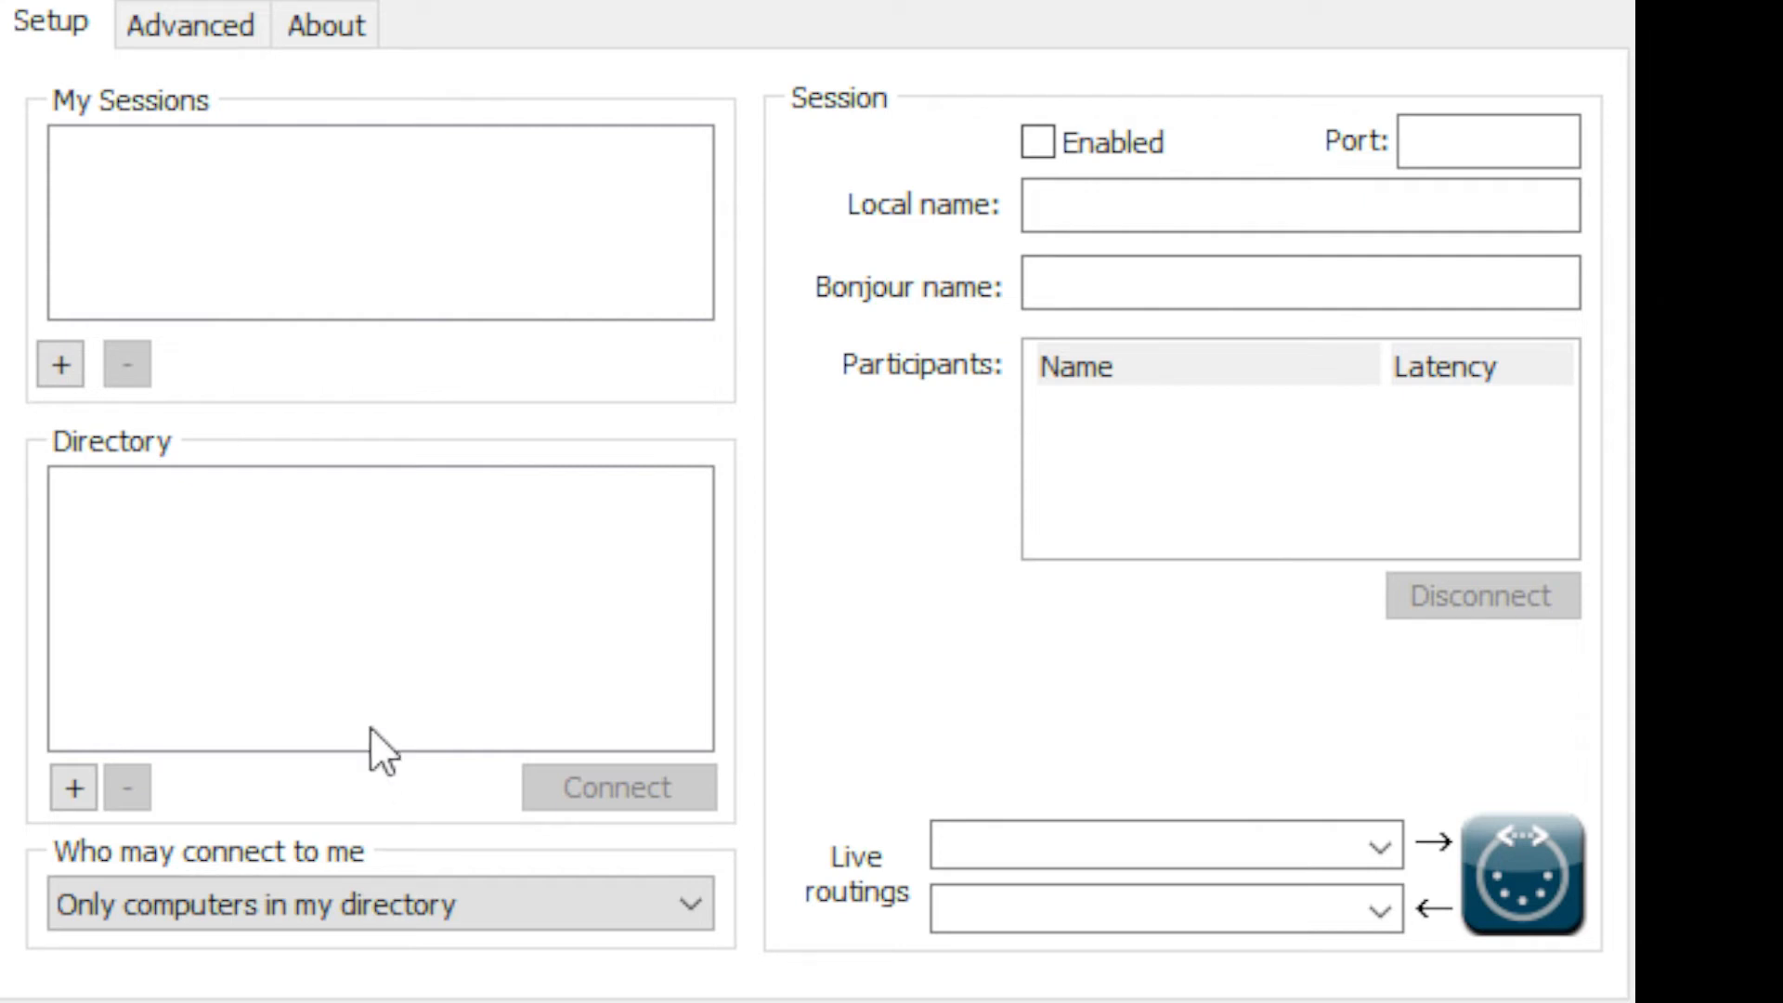
Step: Create an rtpMIDI session on the main computer and enable it
click(60, 365)
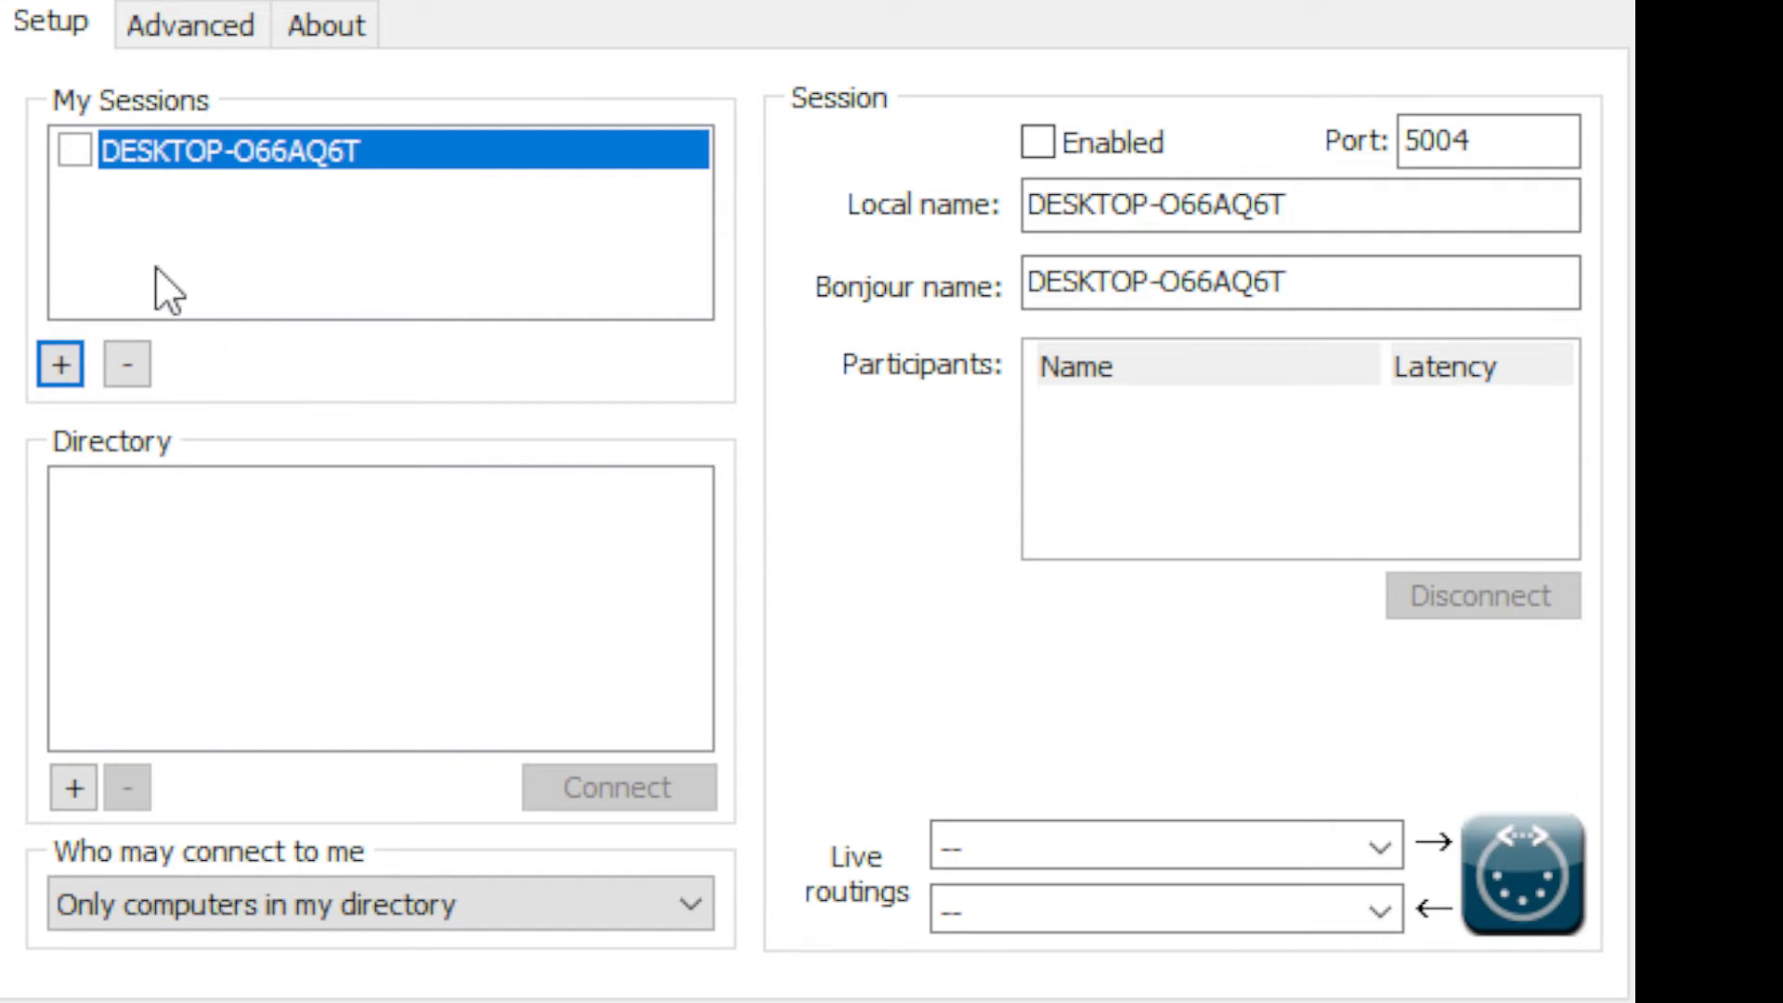
click(88, 155)
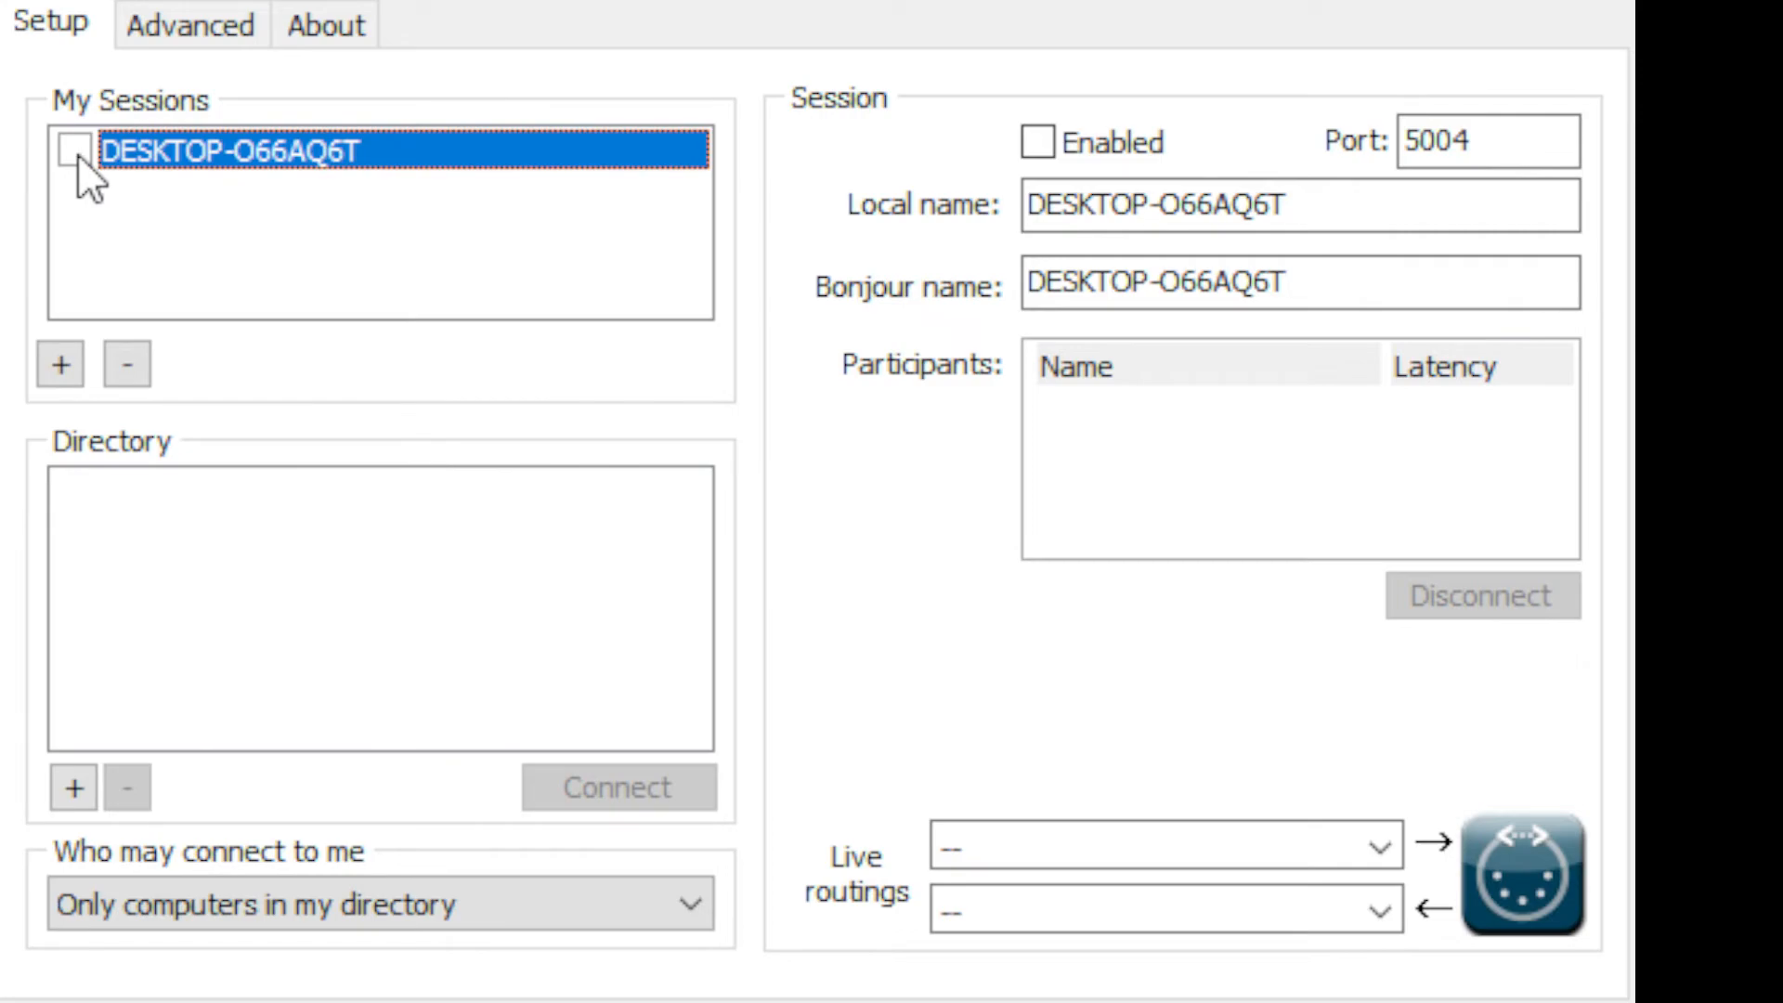
click(76, 154)
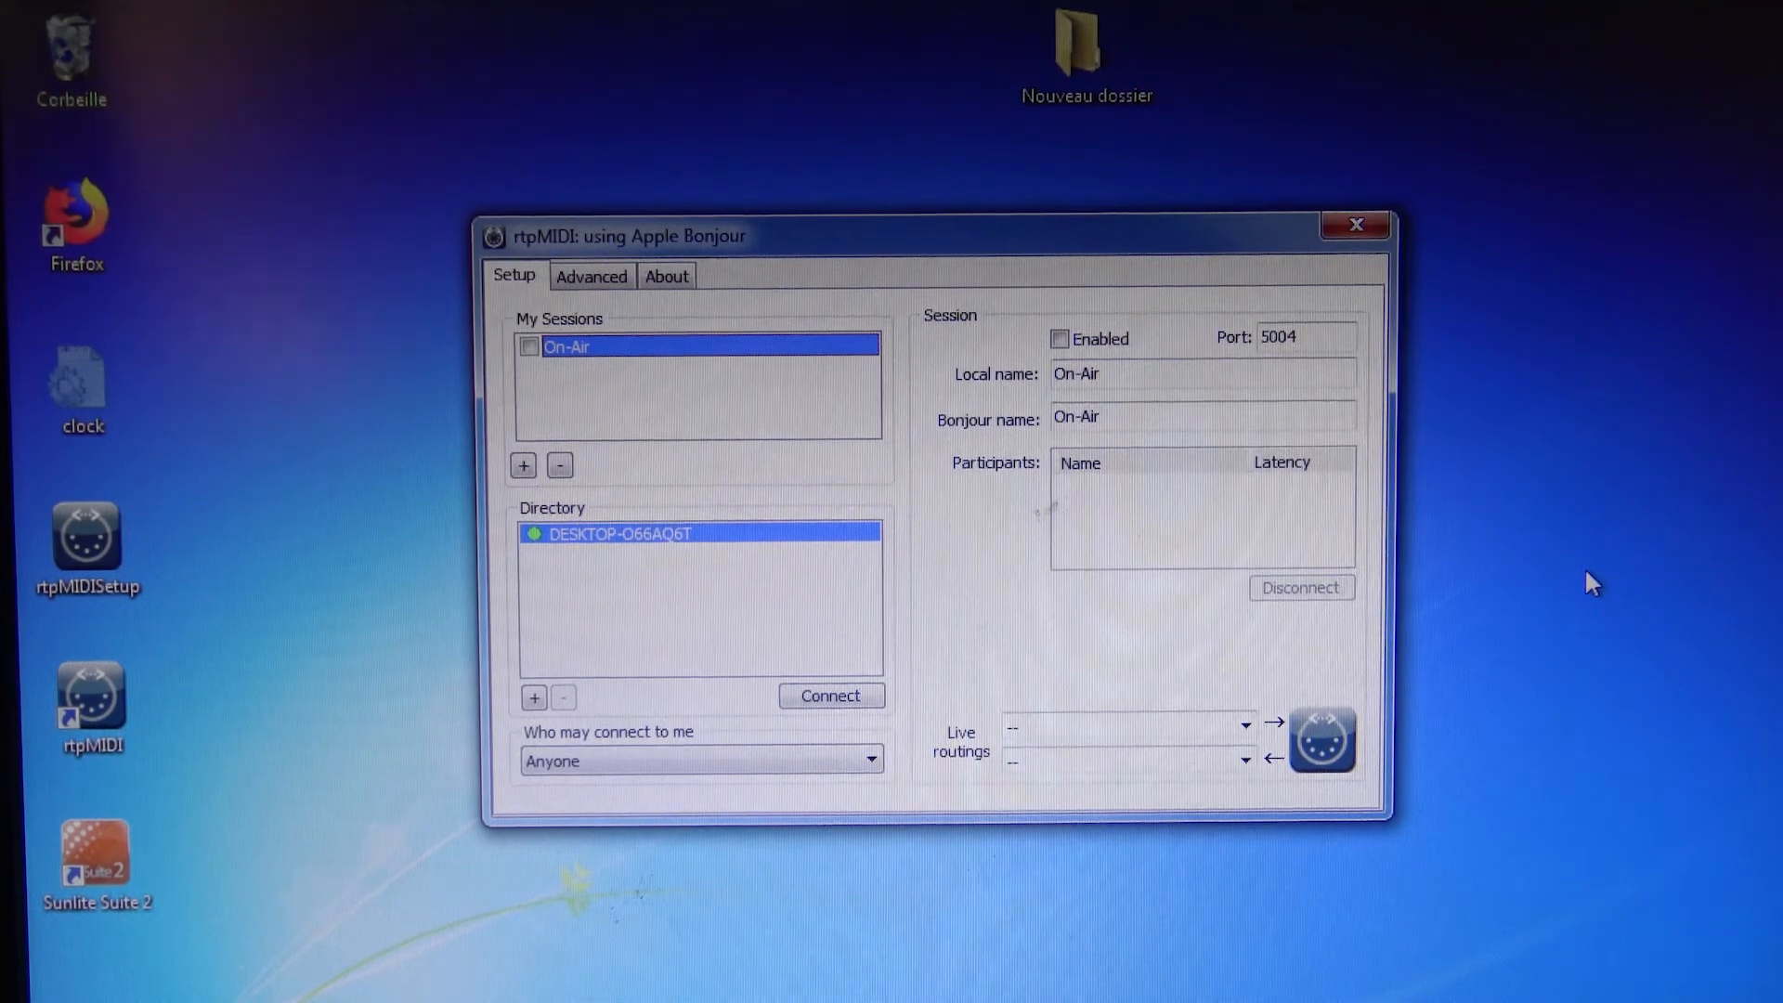
Step: Enable the On-Air session on the second computer and select the DESKTOP-O66AQ6T participant
click(528, 347)
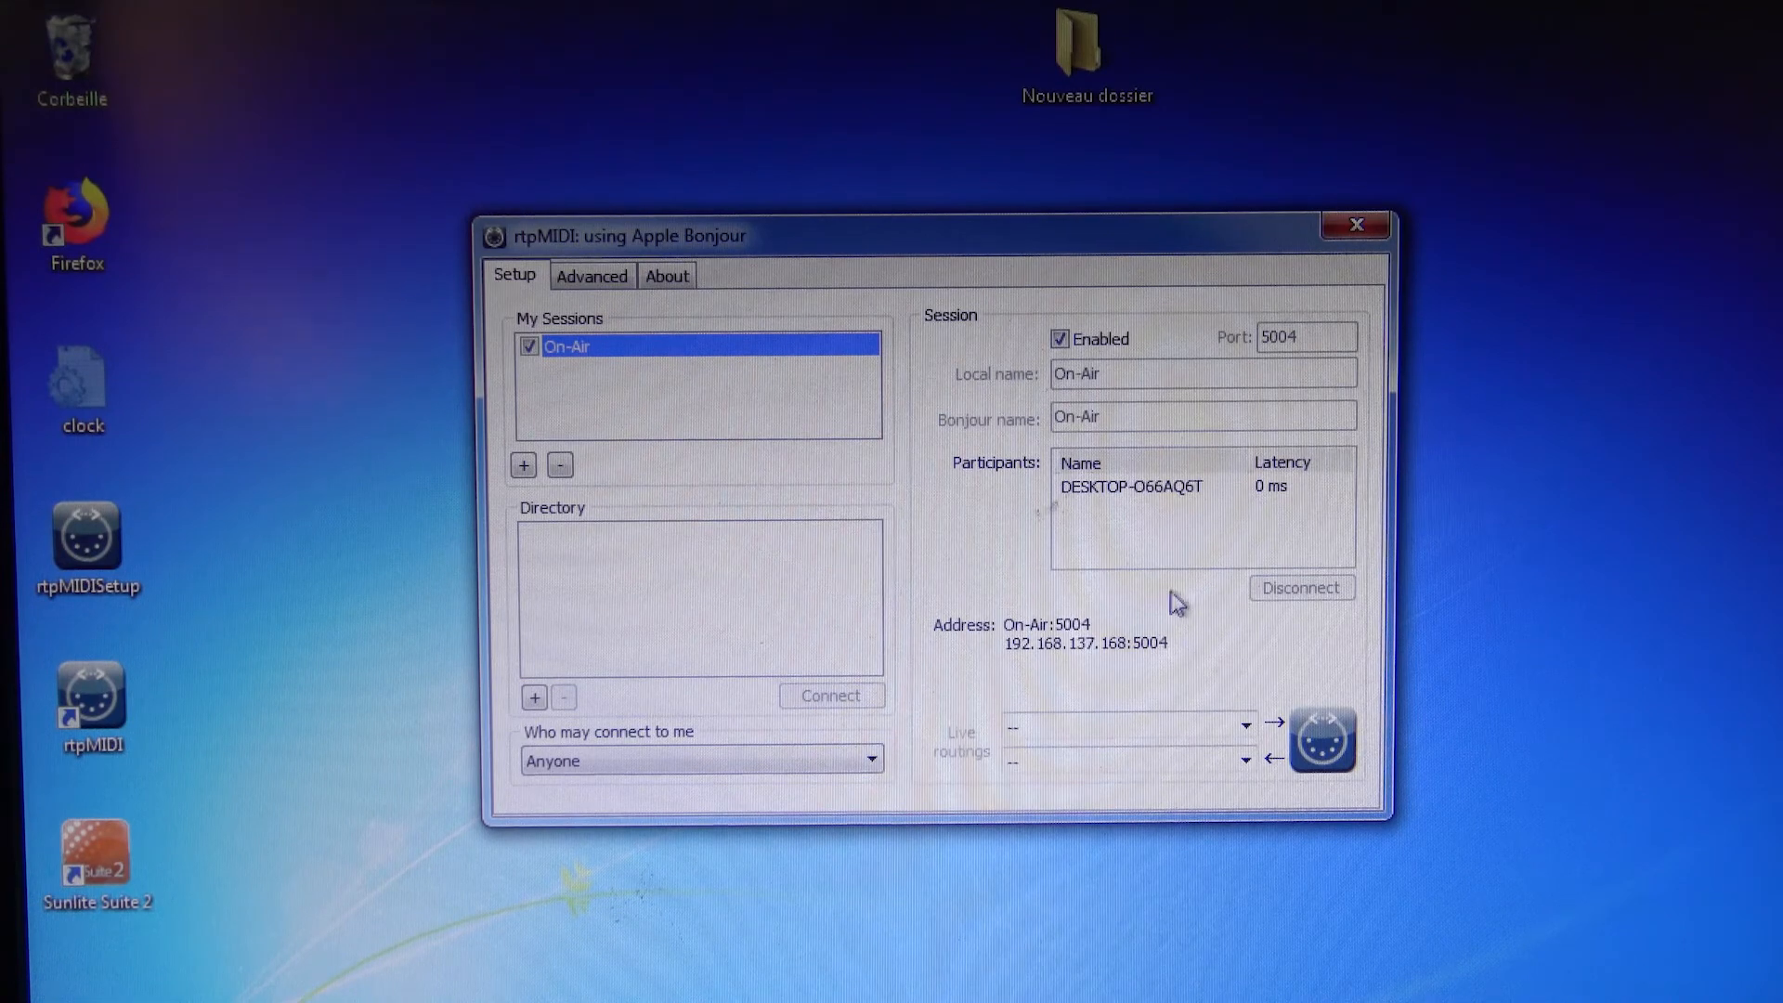
click(1167, 490)
click(1167, 491)
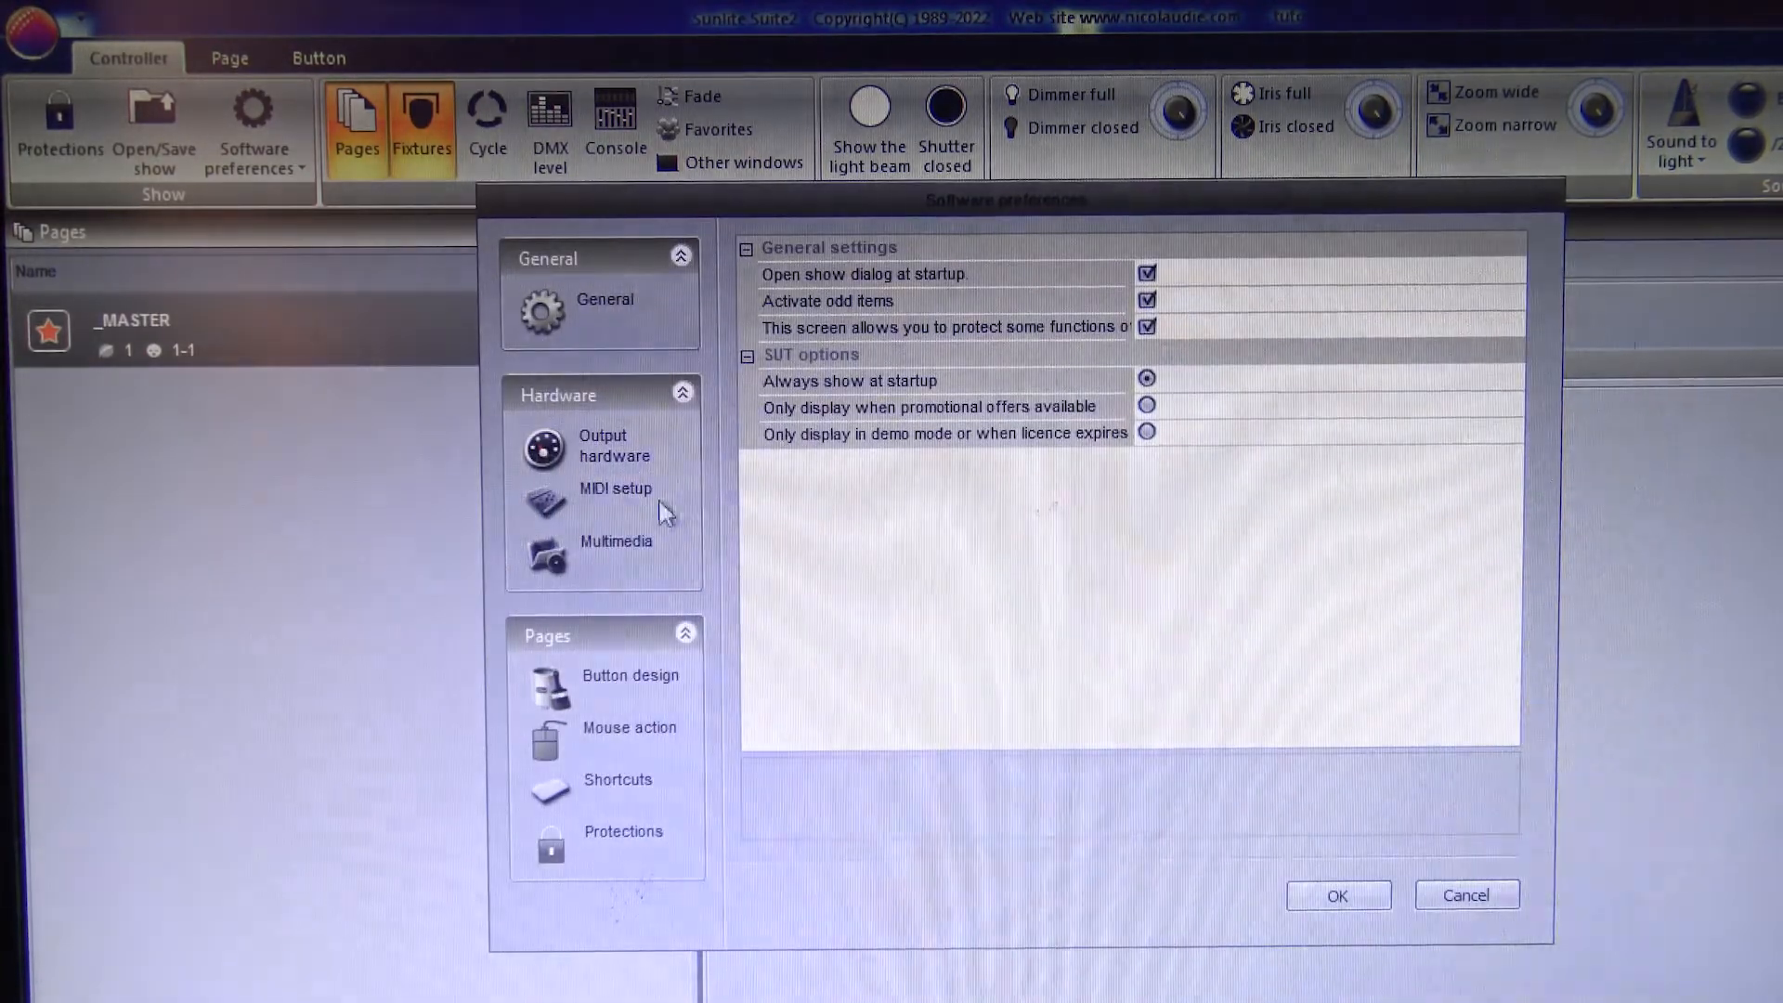
Step: Examine the MIDI input and MIDI OUT devices in the MIDI setup of Sunlite Suite2 and close the preferences without saving
click(618, 492)
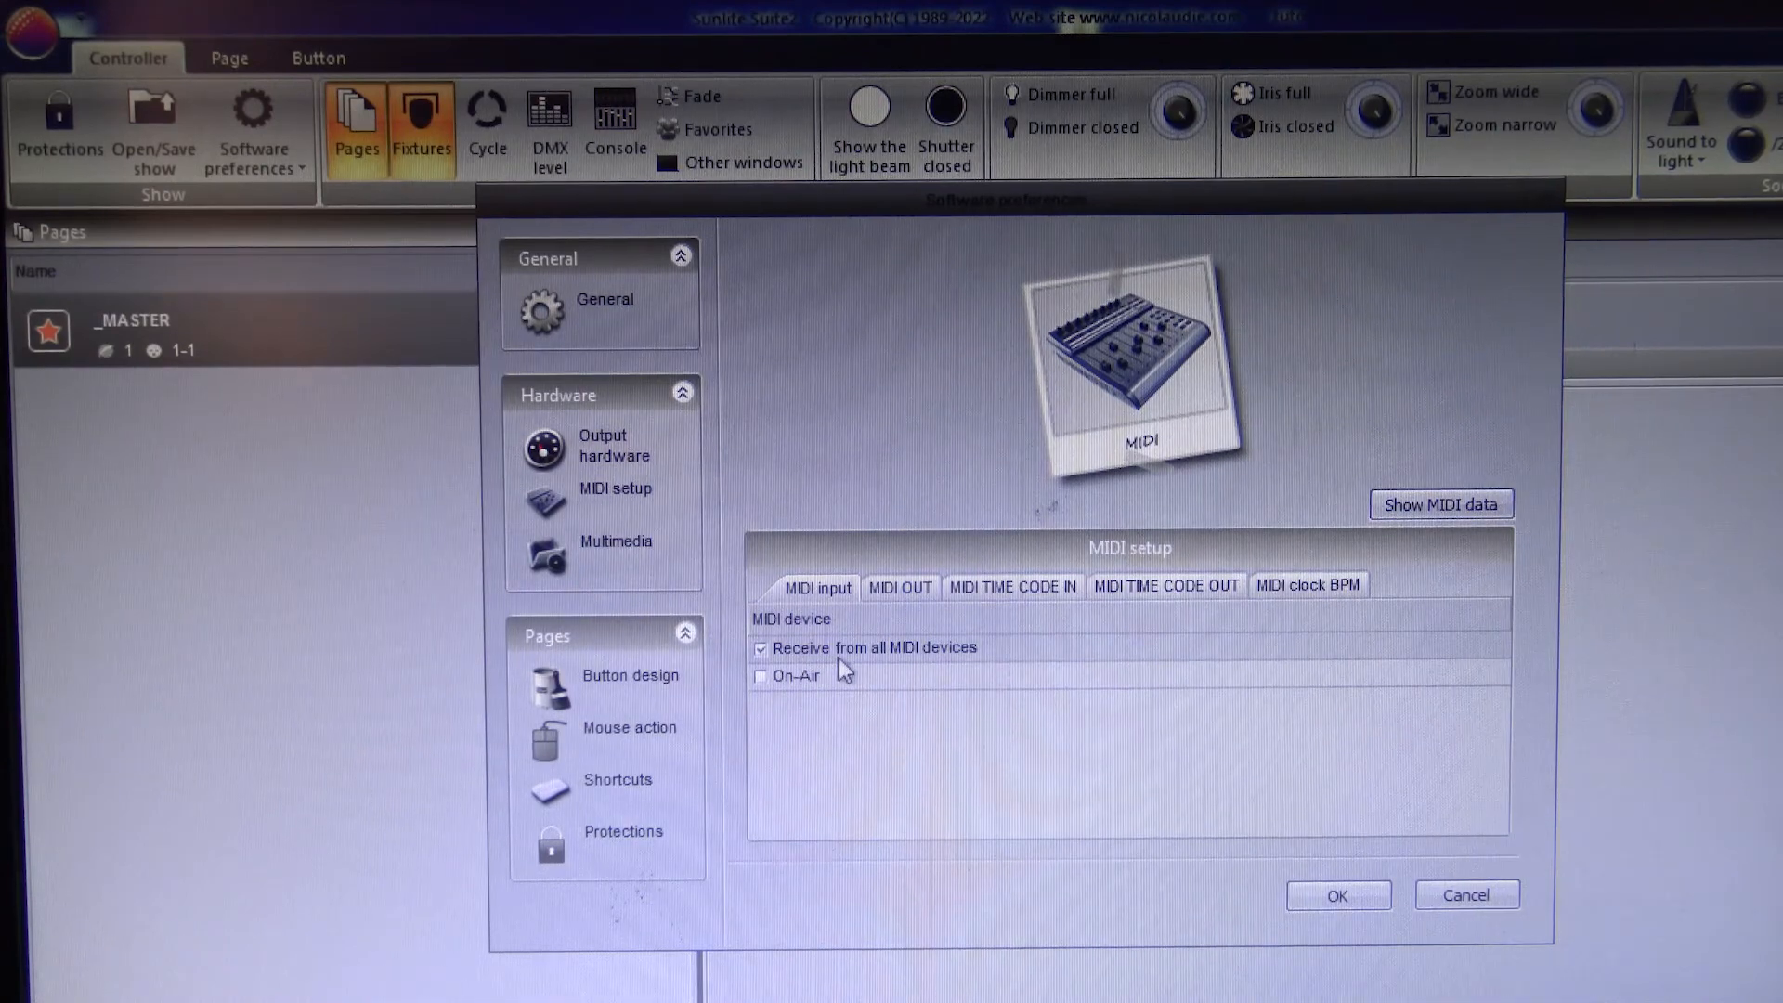
click(894, 585)
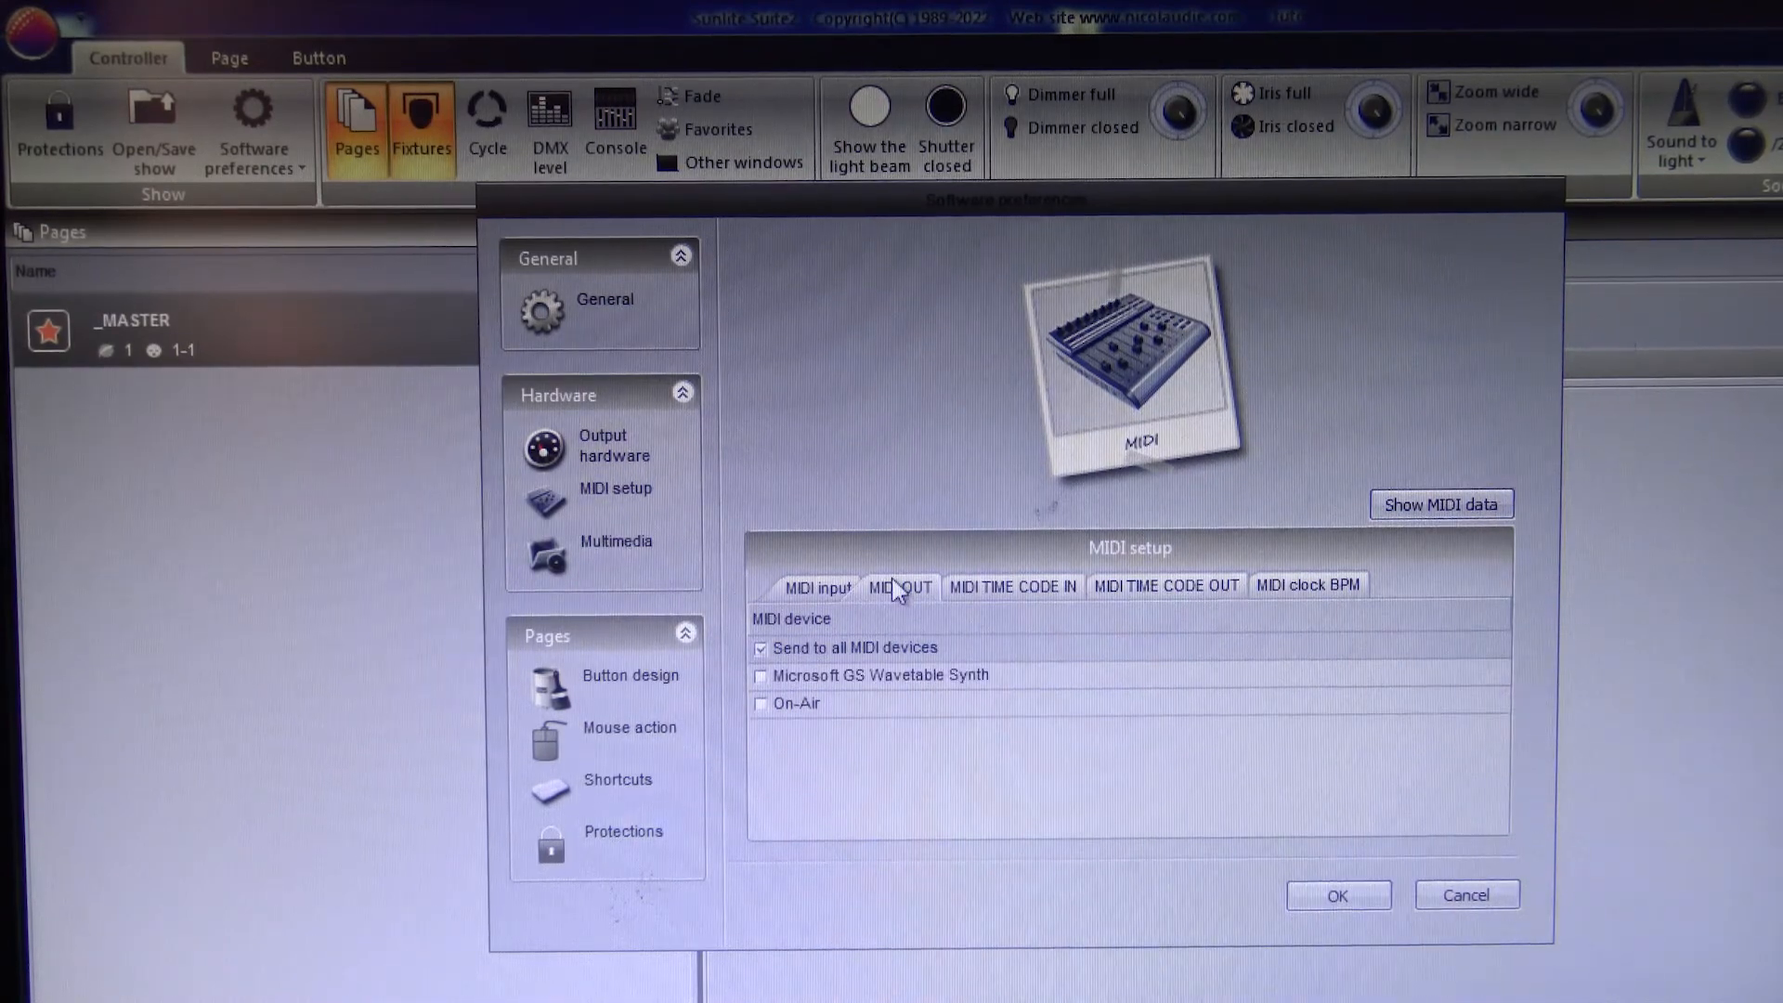
click(829, 591)
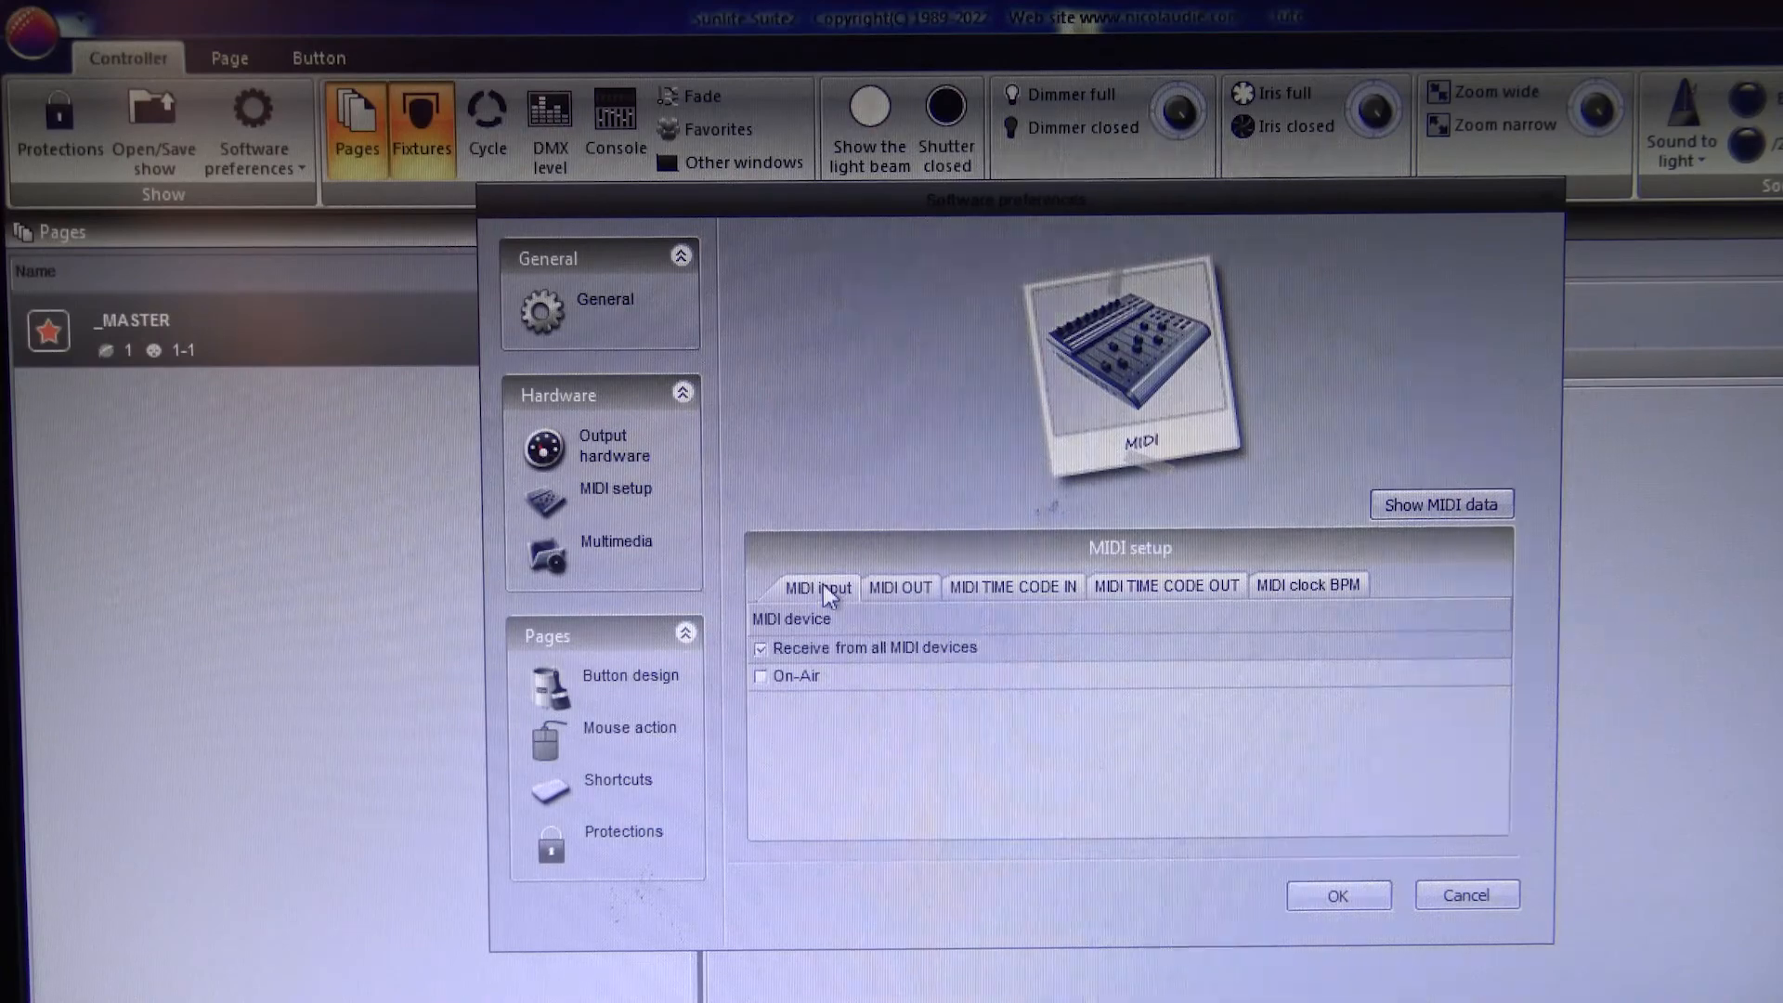
click(1461, 893)
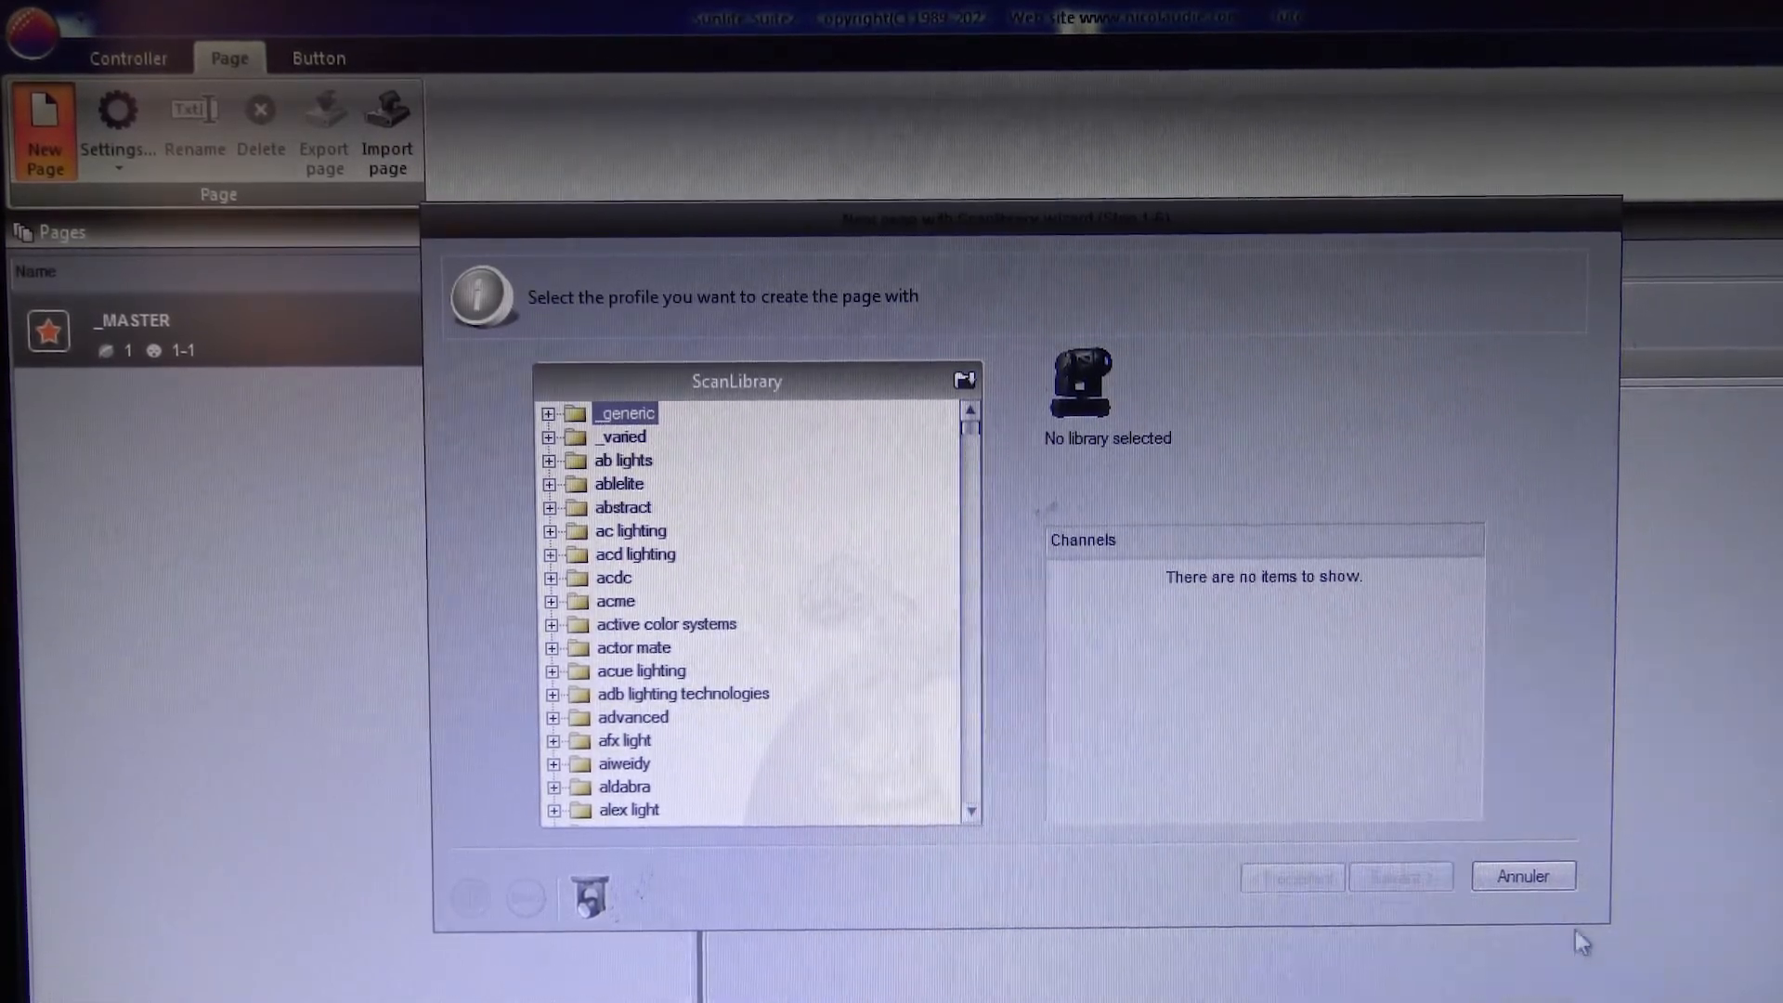
Step: Dismiss the new page wizard and create a new scene named Scene on the _MASTER page, using the As you see now option
click(1523, 876)
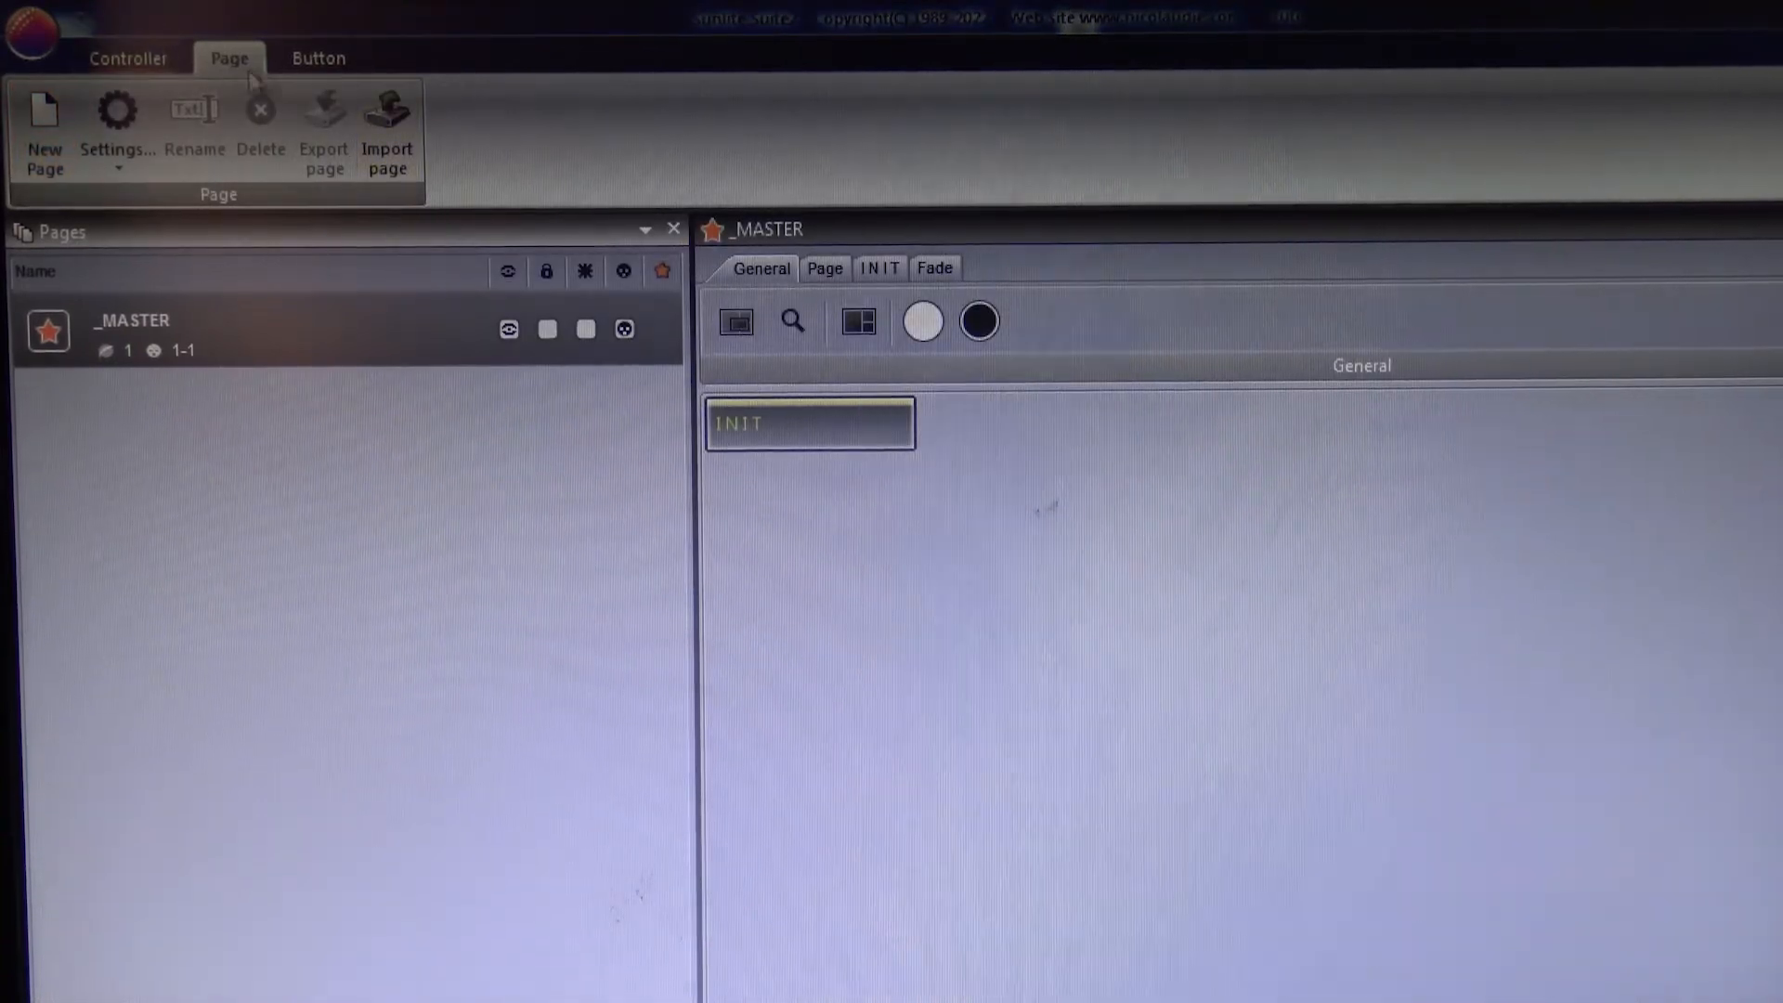
click(319, 57)
click(55, 134)
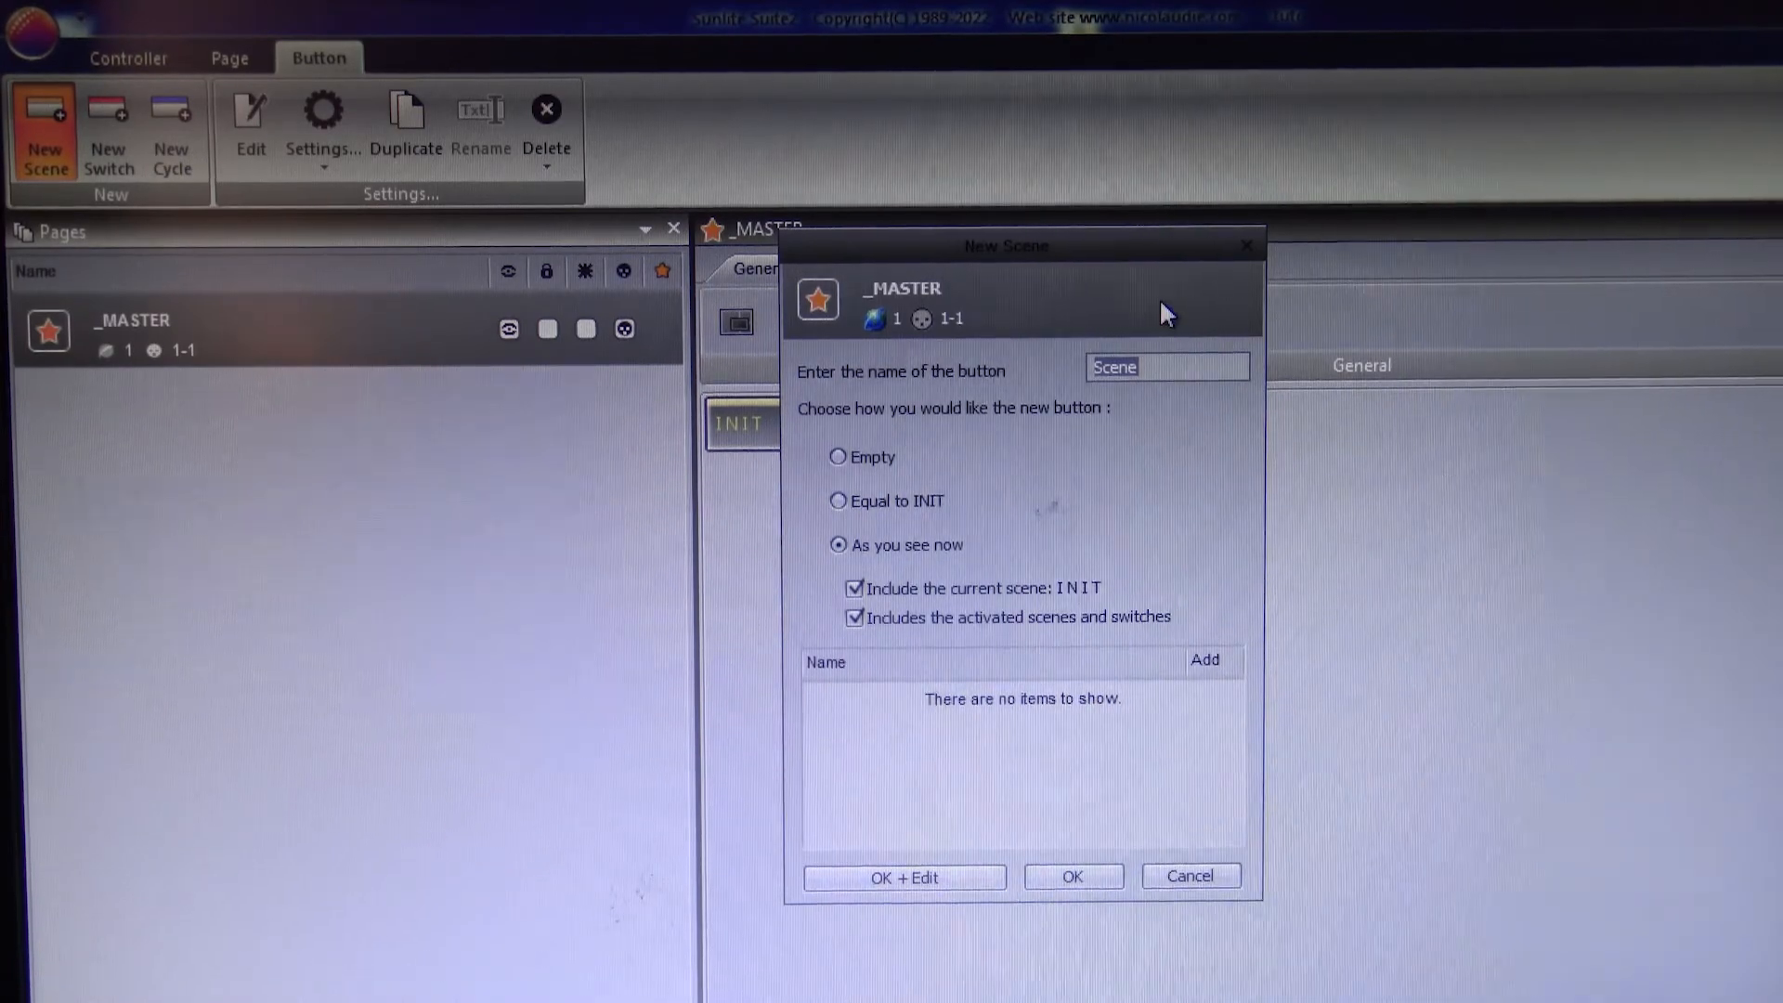
click(1094, 881)
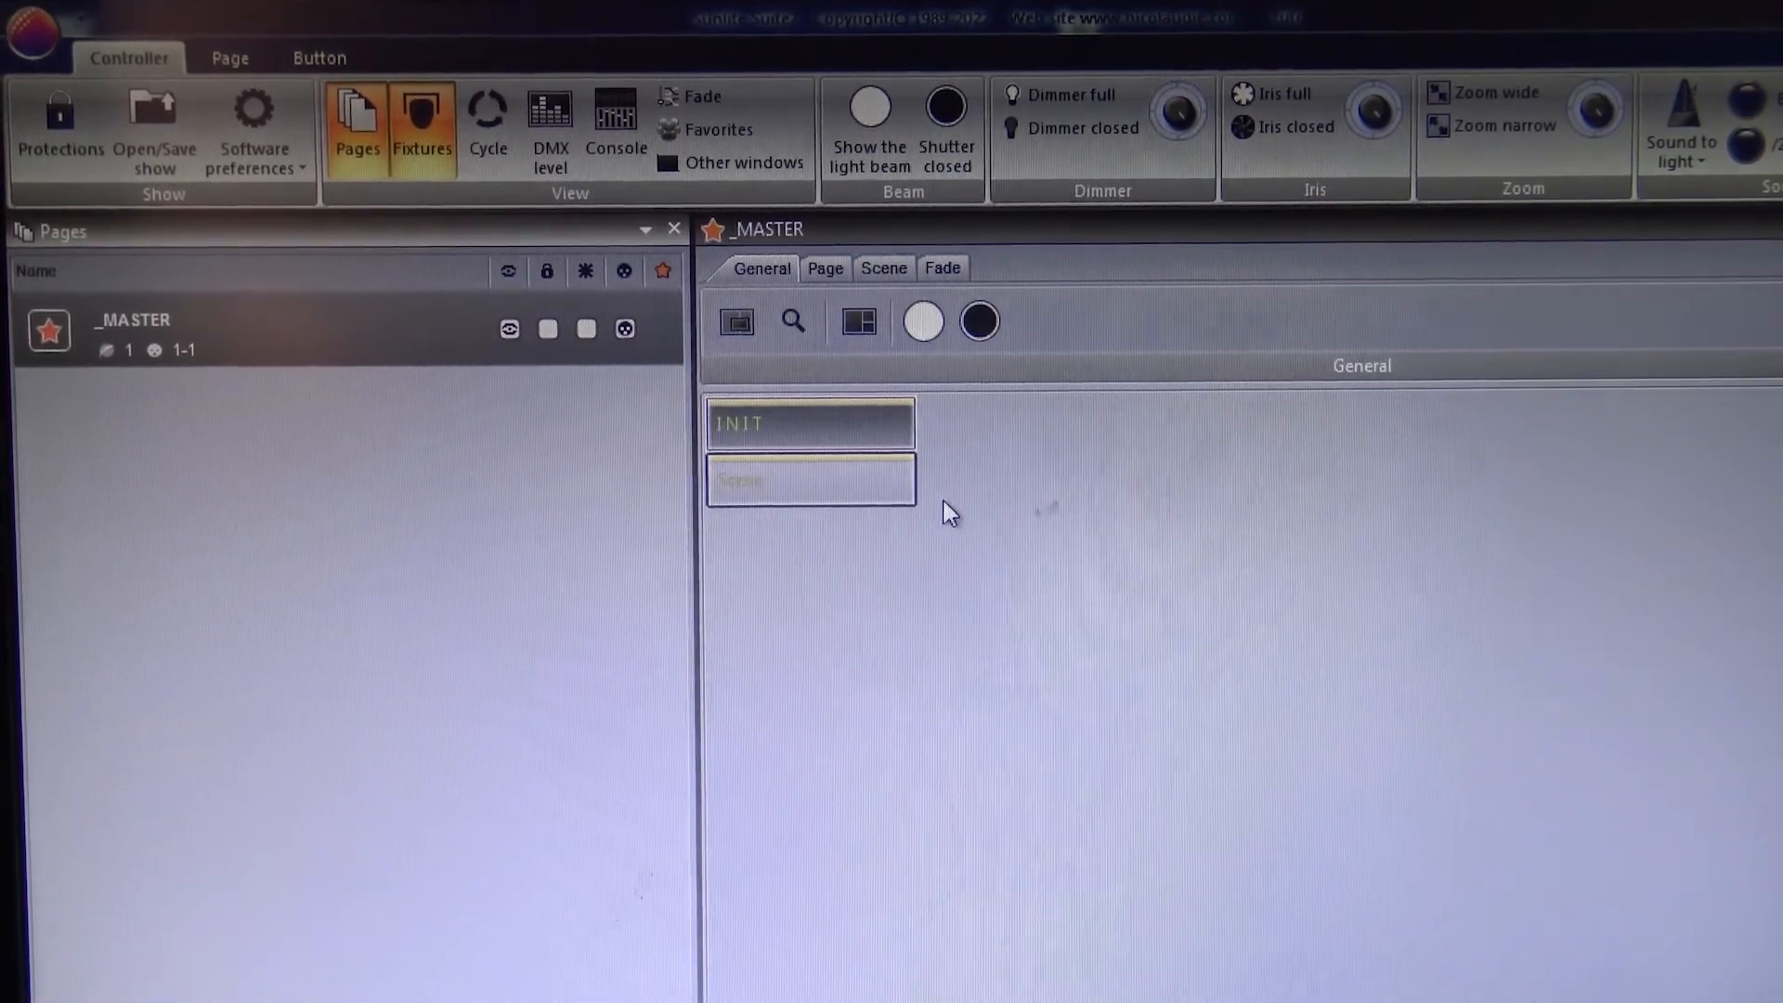
Step: Check the VirtualDJ synchro BPM source in the Sound to light settings and close them
click(1695, 165)
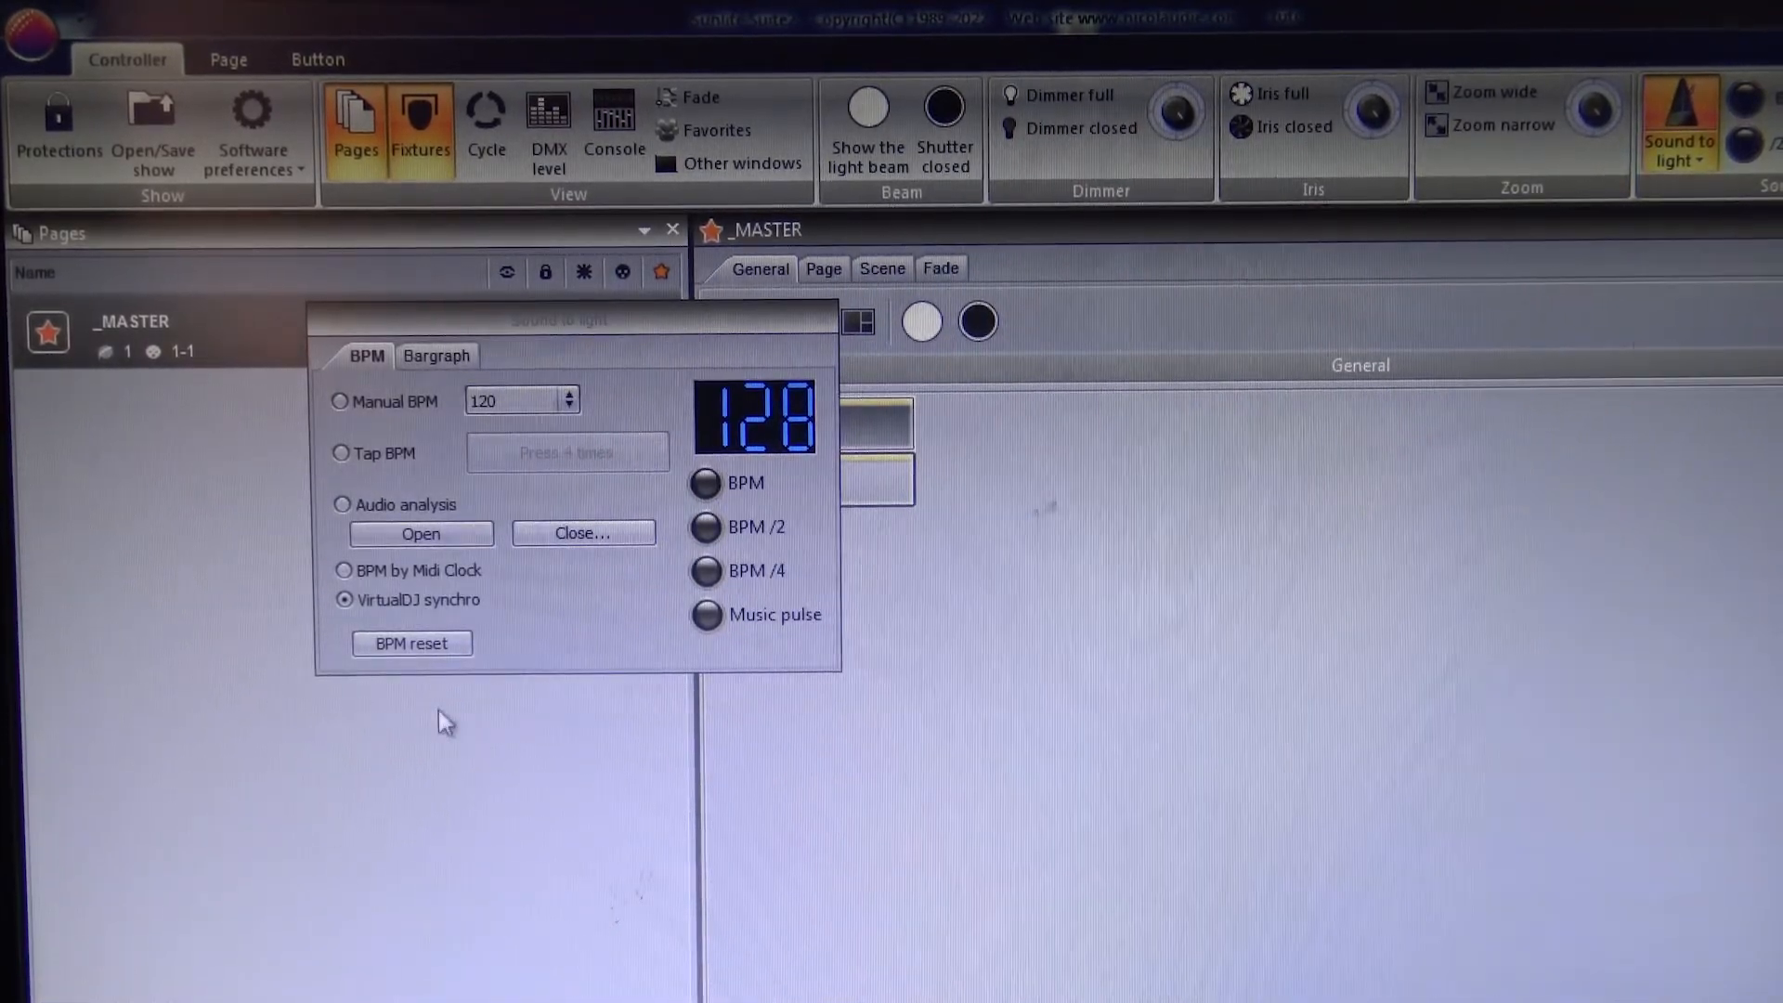
click(815, 324)
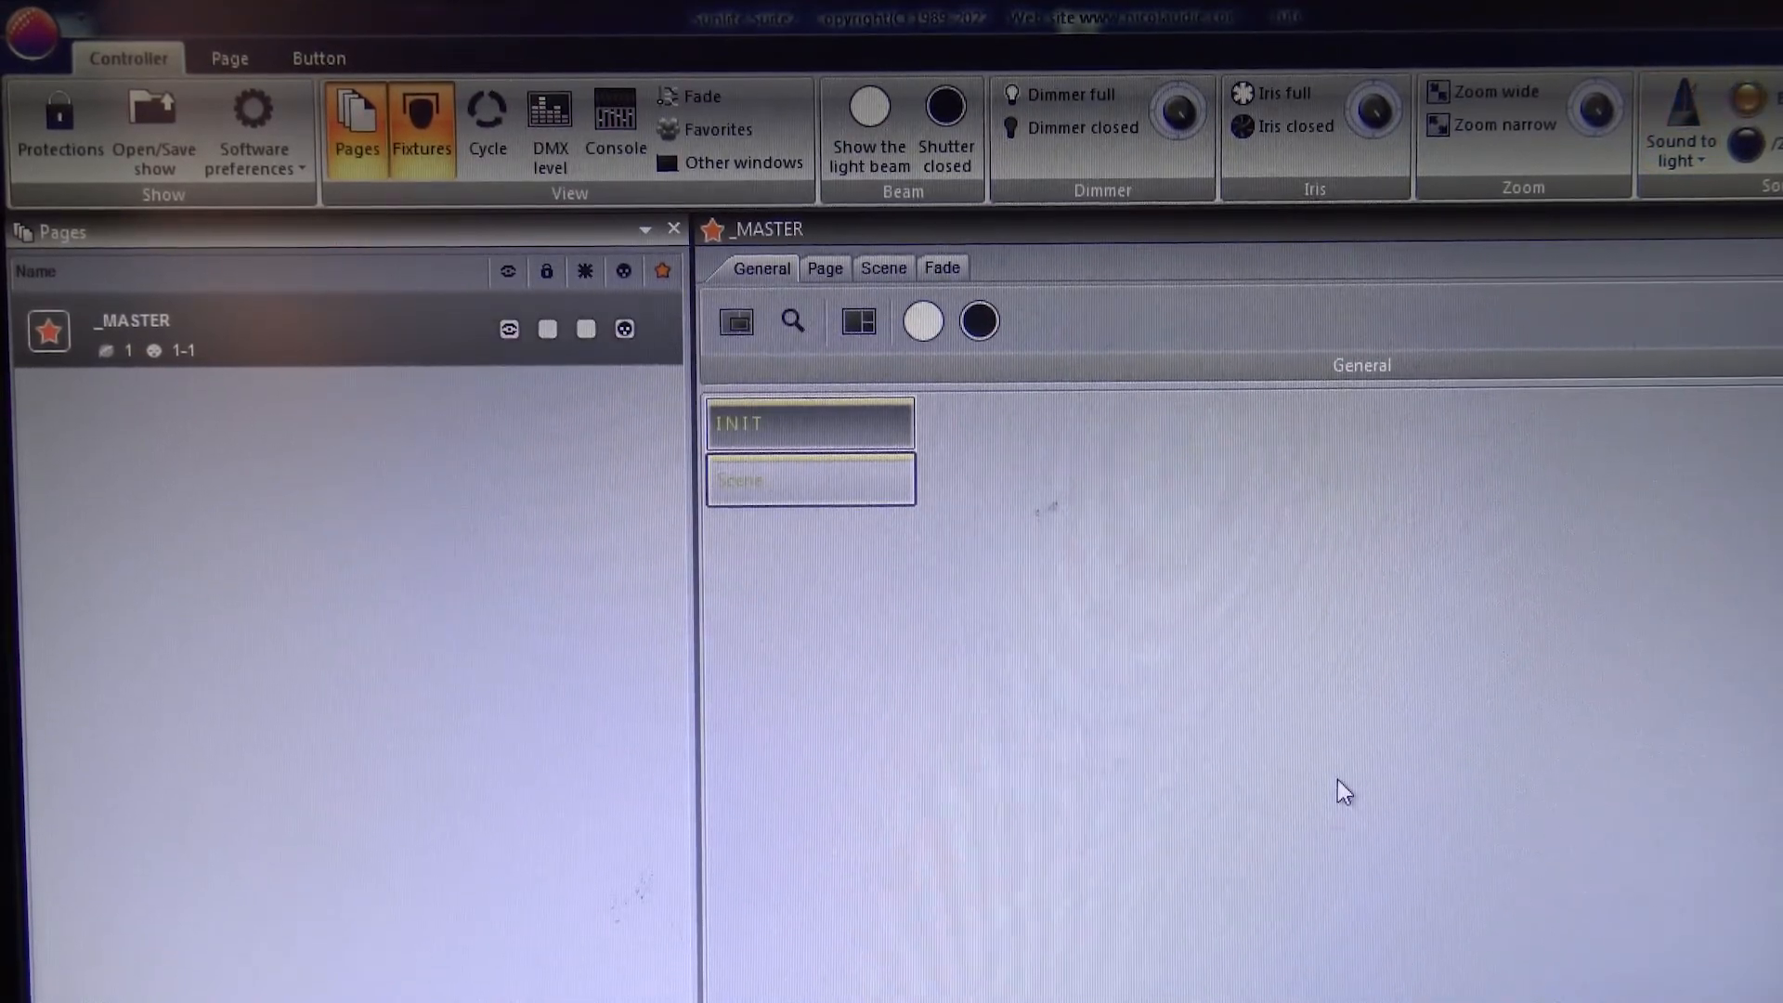